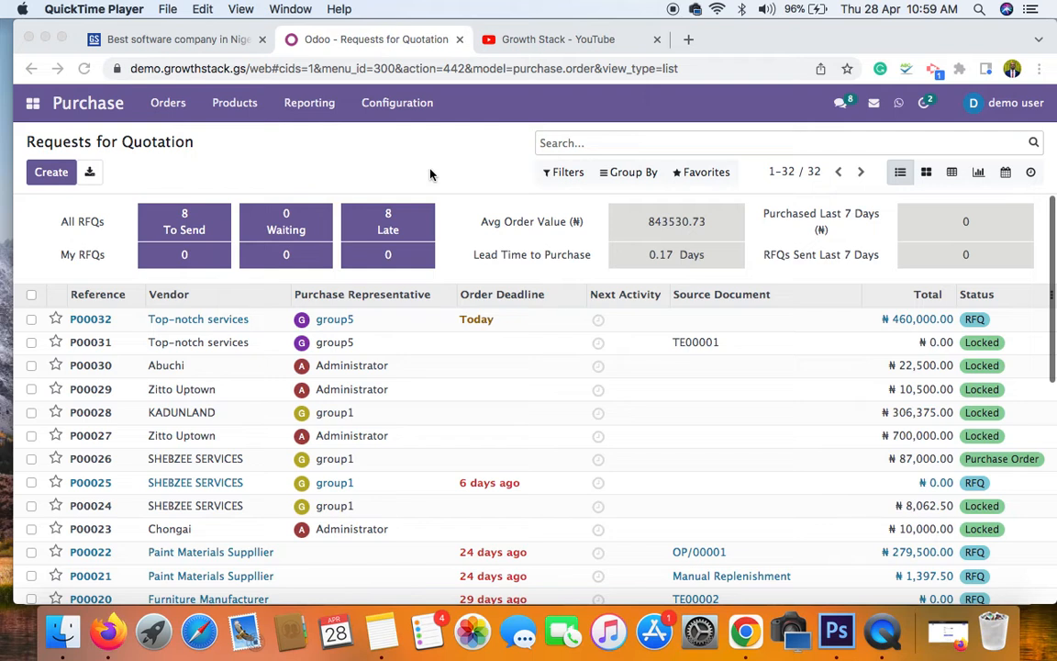
Examine the list of requests for quotation, including their vendors, totals and statuses
left_click(433, 175)
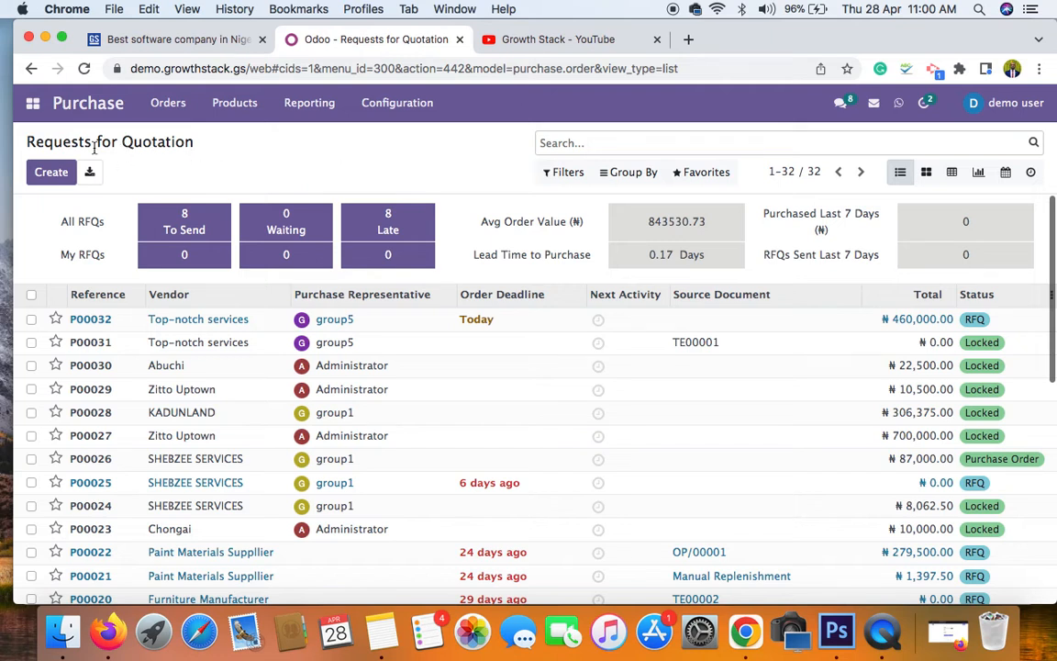
left_click(33, 105)
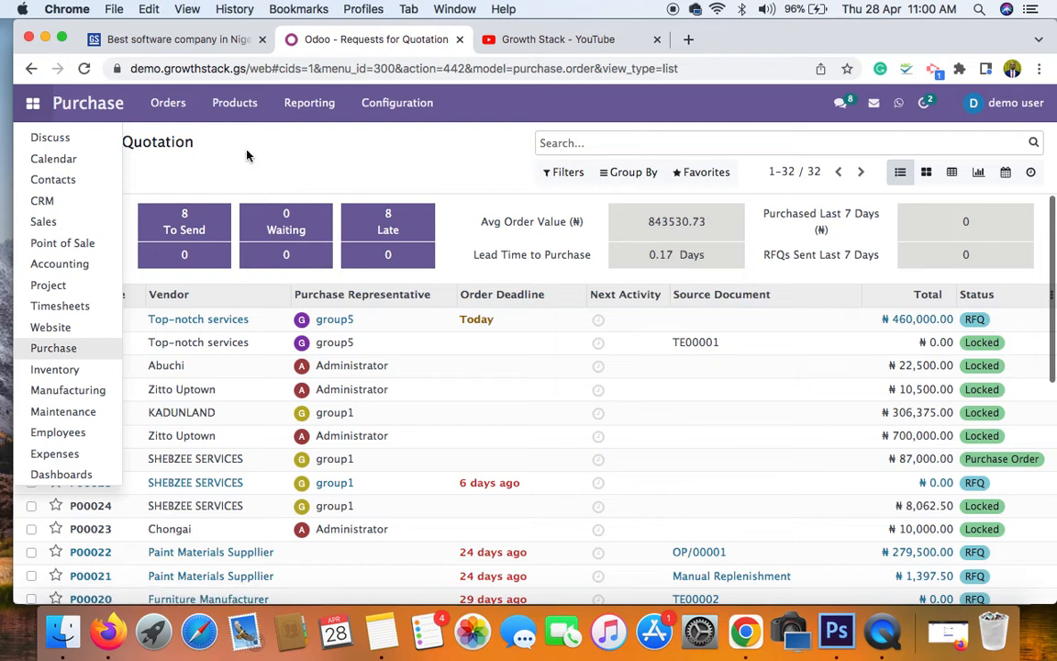
left_click(221, 134)
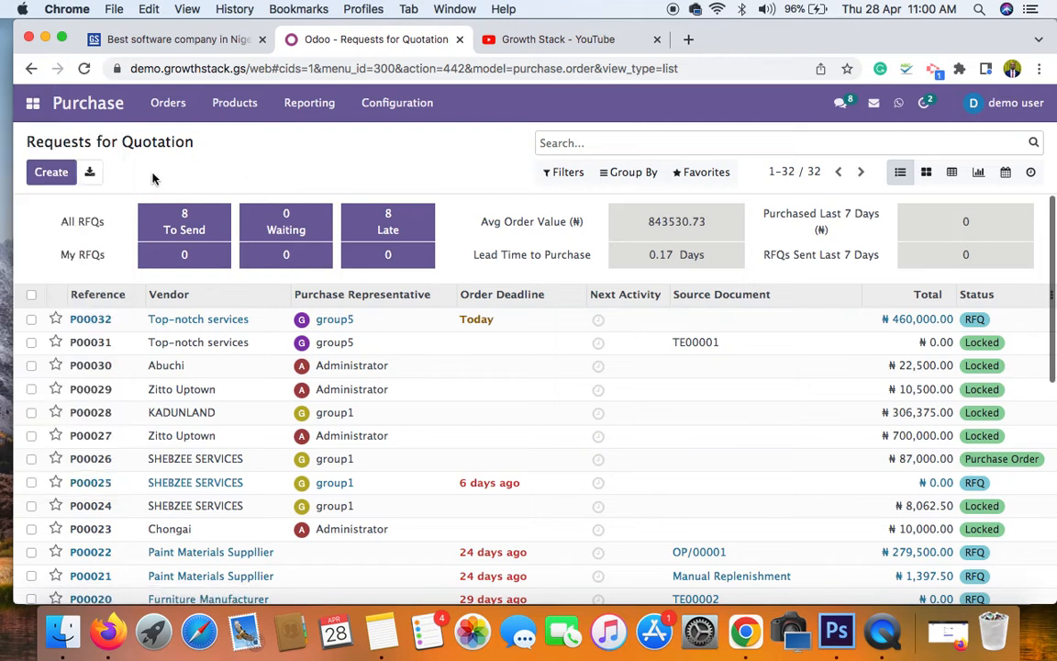
scroll(247, 513, "down", 5)
scroll(250, 514, "up", 5)
scroll(249, 514, "down", 10)
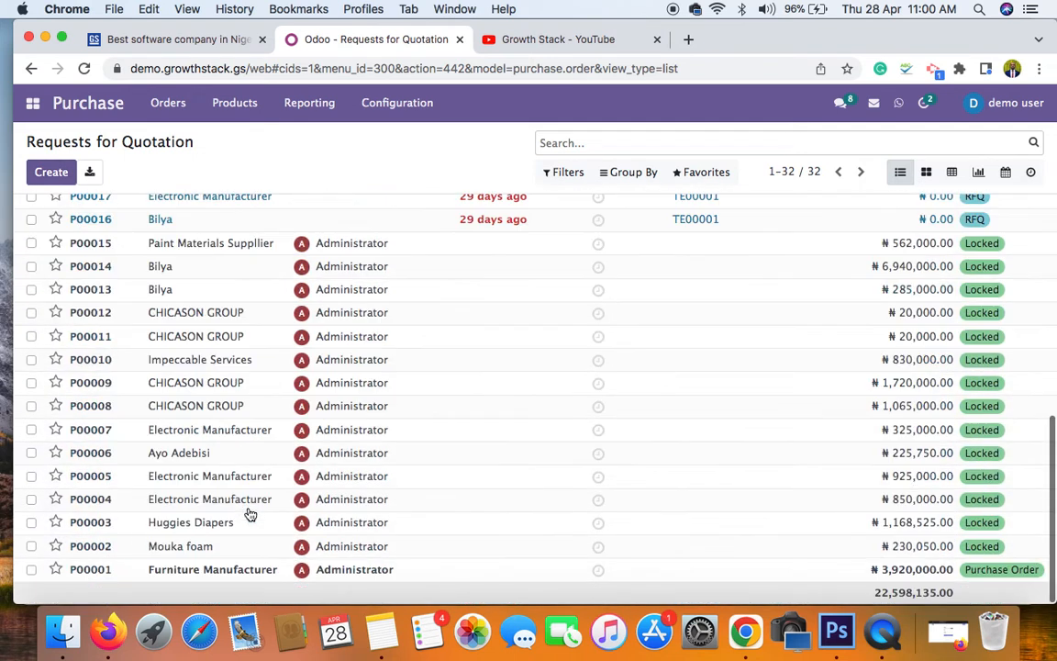
scroll(250, 514, "up", 10)
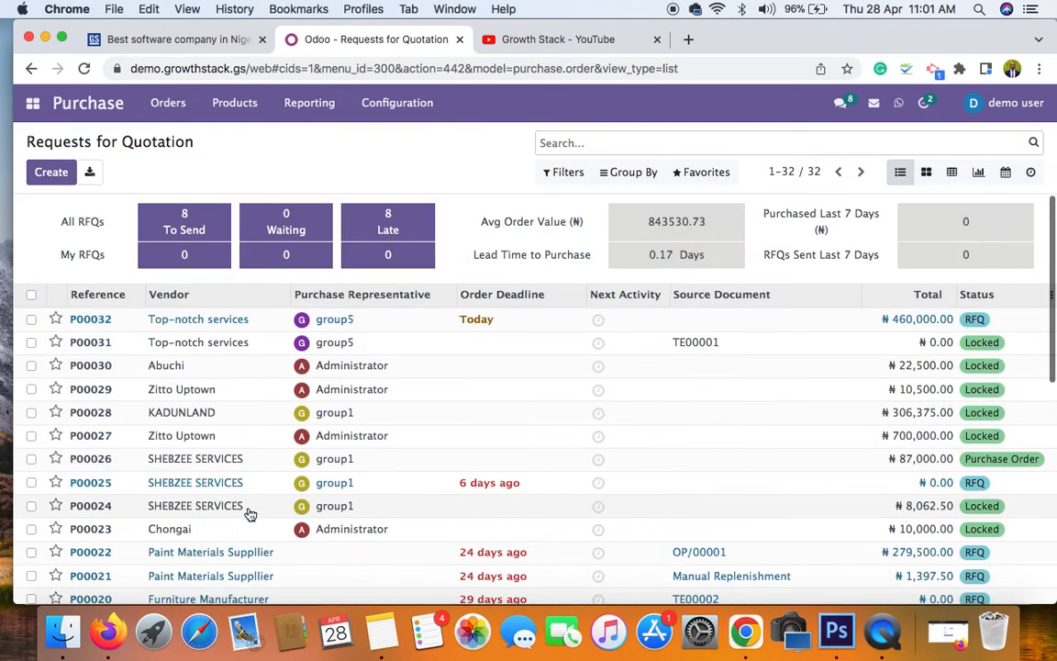
scroll(247, 512, "down", 5)
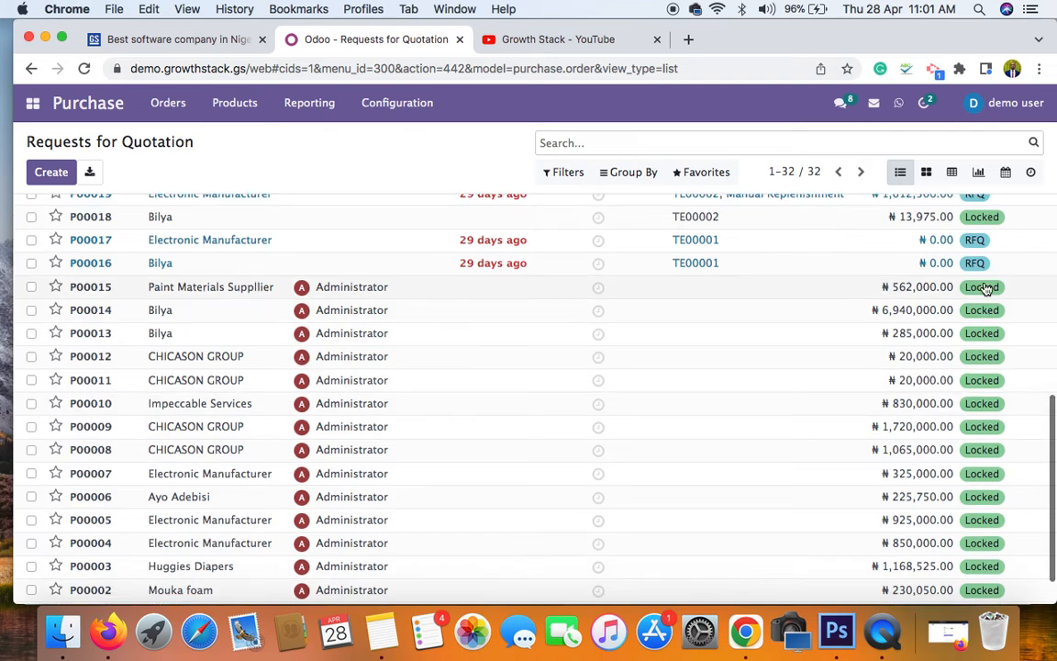
scroll(982, 290, "up", 5)
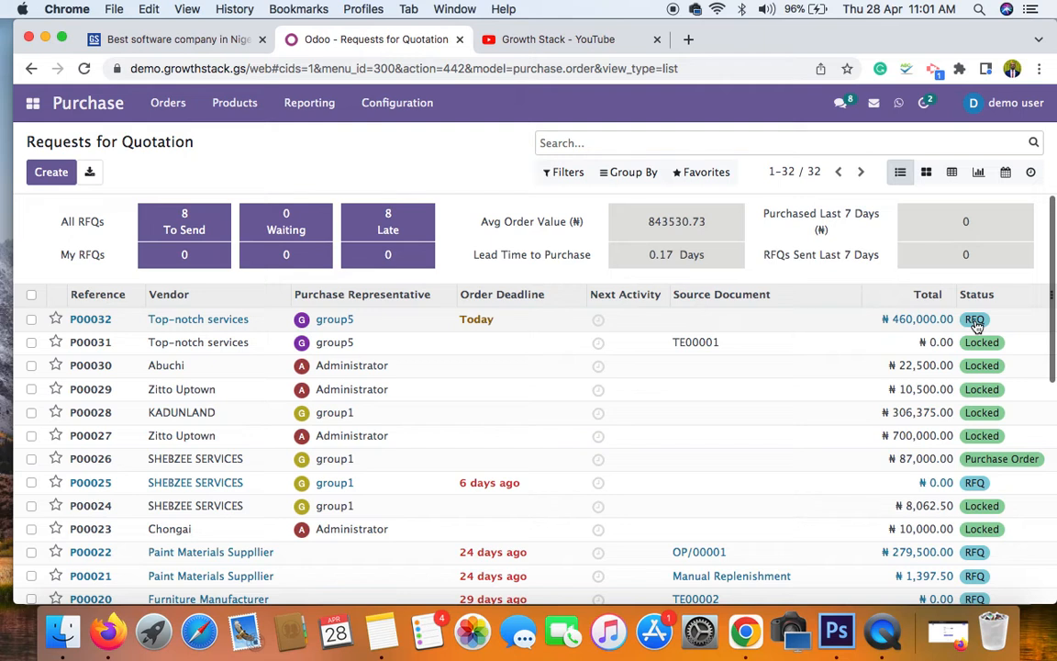
Start a new request for quotation and open the list of available vendors
left_click(52, 177)
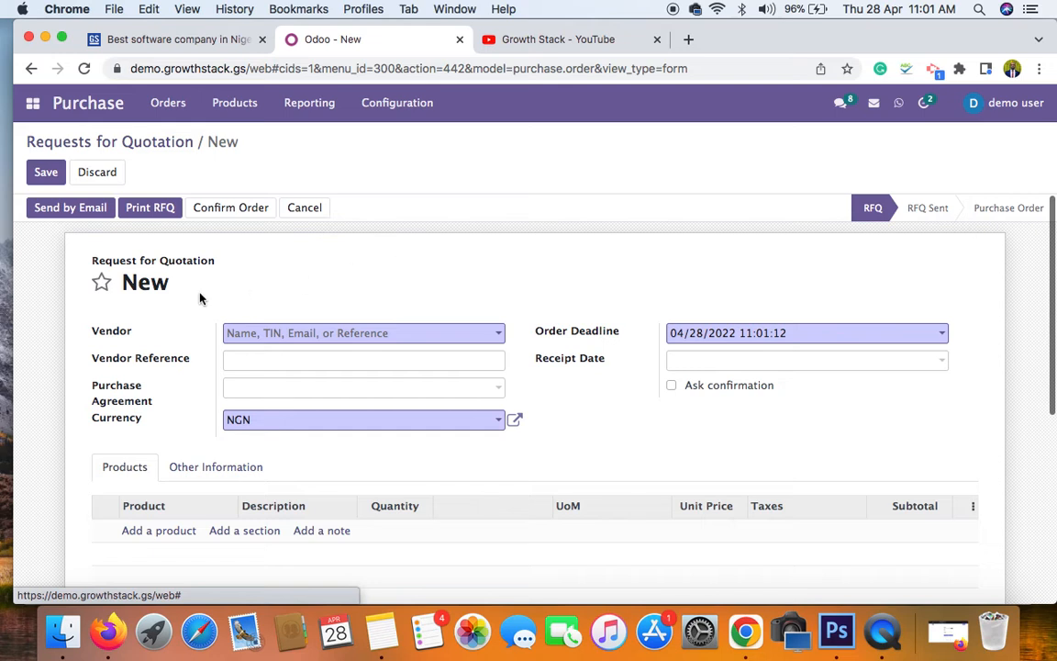
left_click(377, 332)
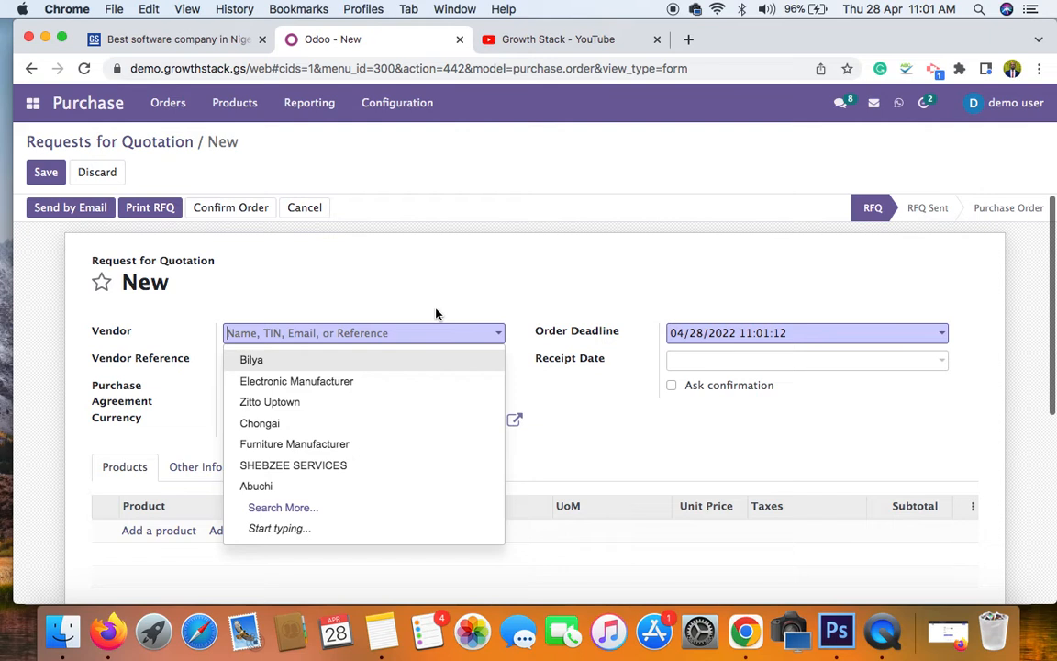
left_click(390, 277)
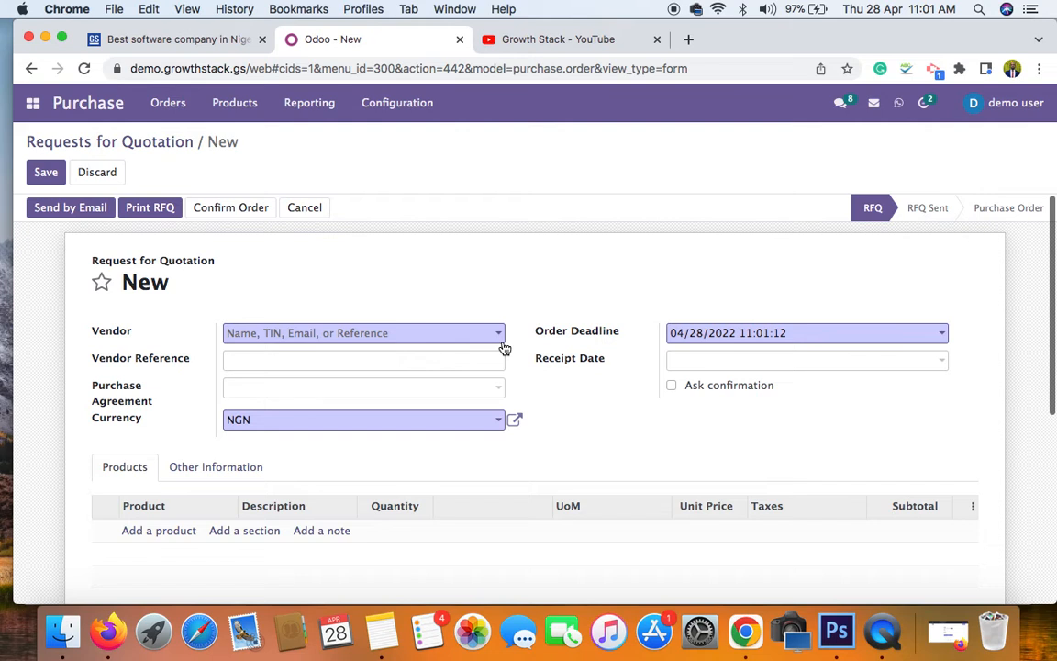
left_click(371, 339)
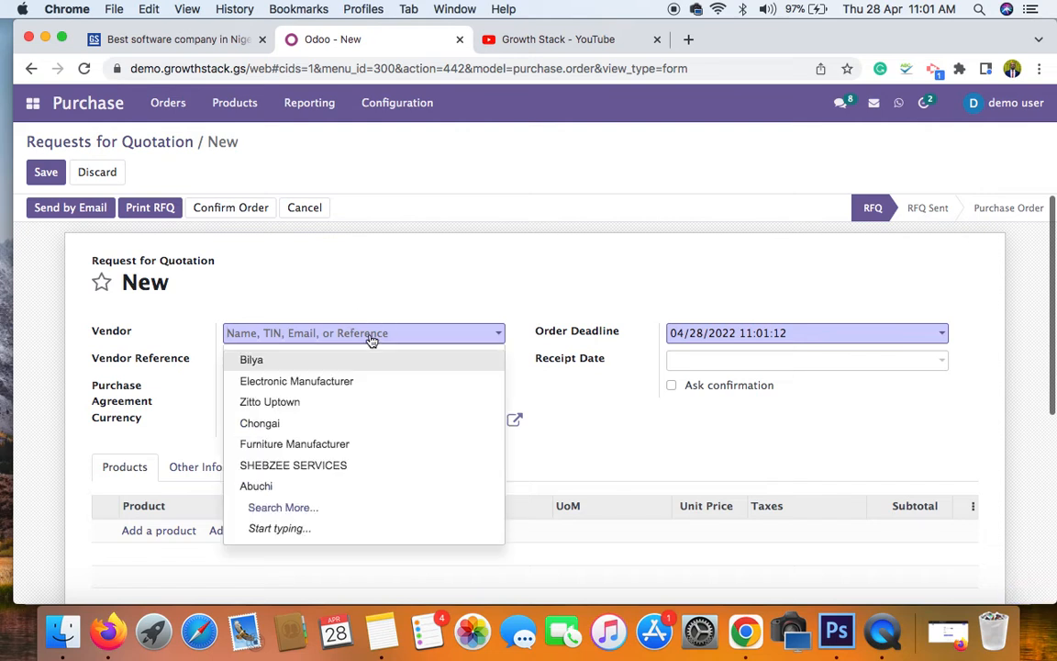
type("Hp")
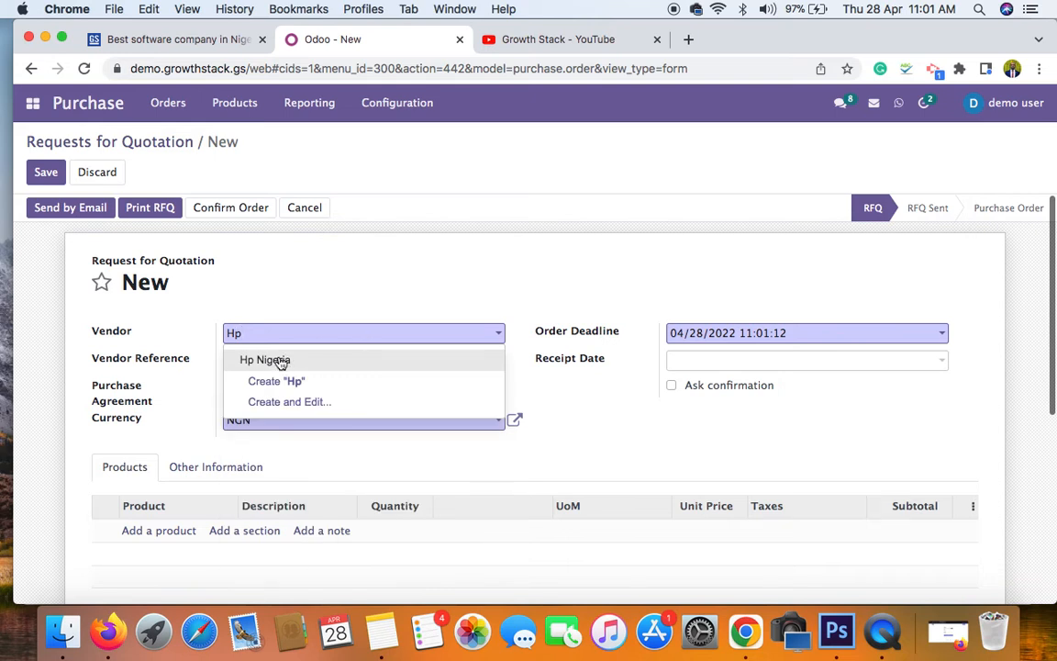
key("BackSpace")
key("BackSpace")
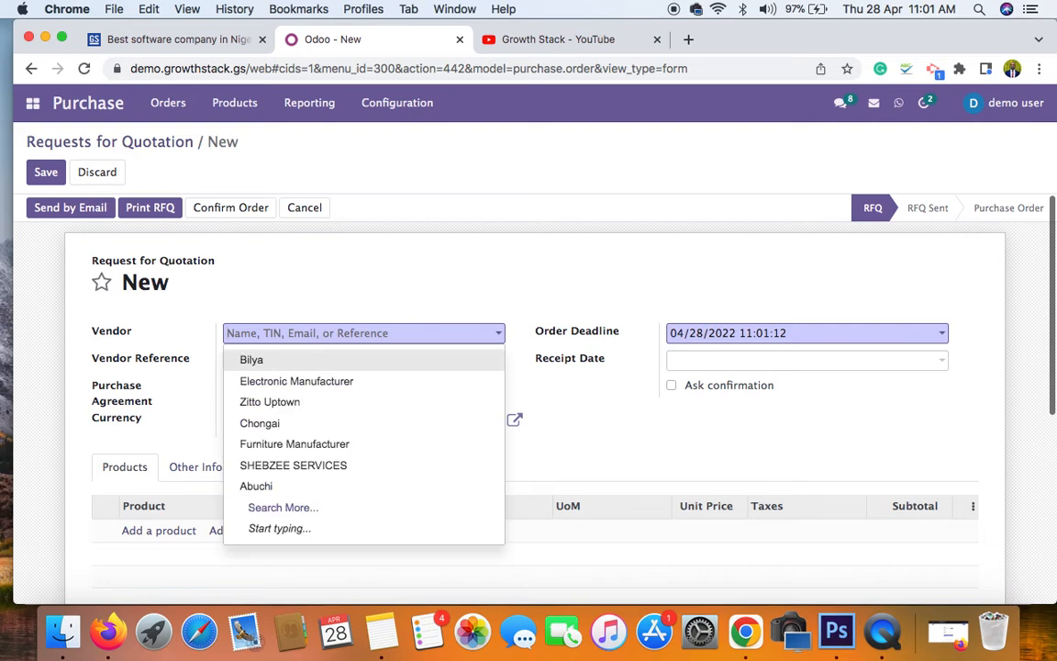
type("Mobil")
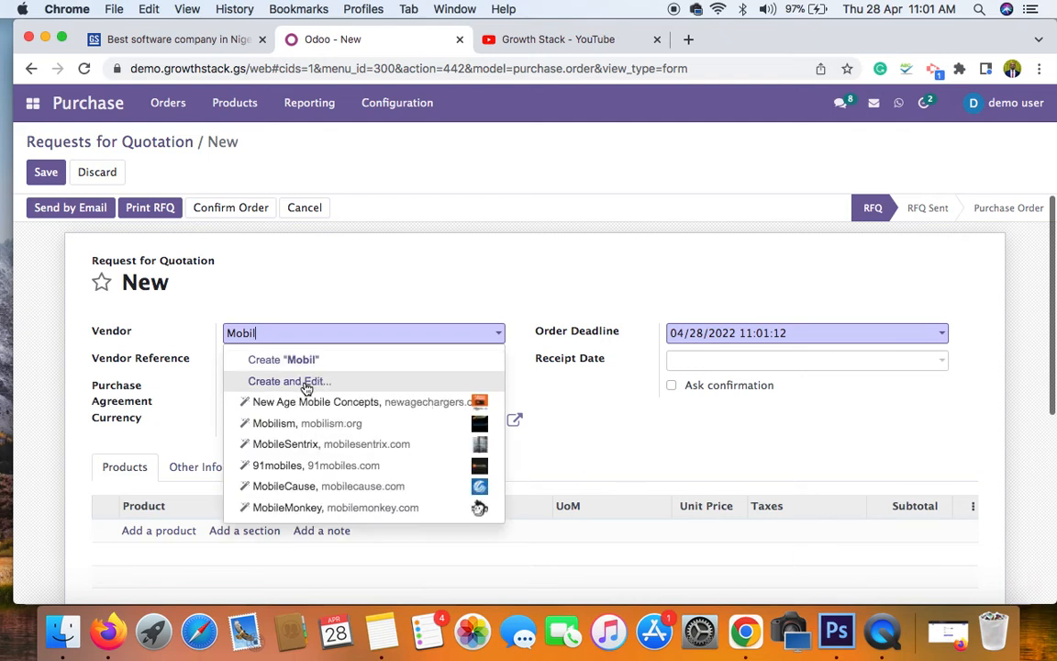
key("BackSpace")
key("BackSpace")
key("BackSpace")
key("BackSpace")
key("BackSpace")
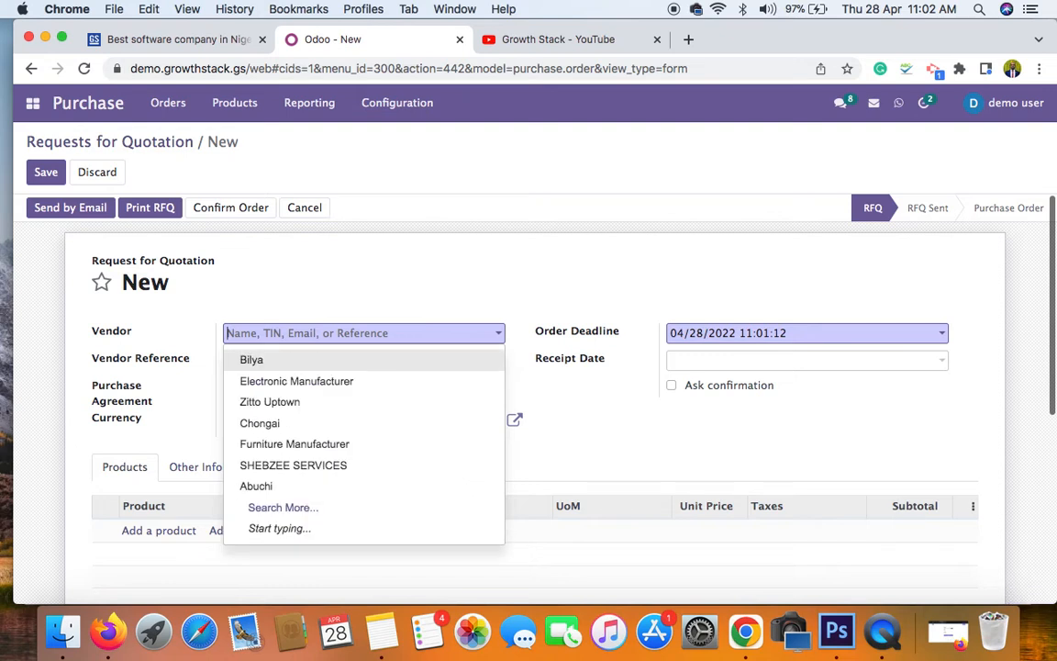
Choose Hp Nigeria as the vendor and open its record to check the contact details
type("Hp")
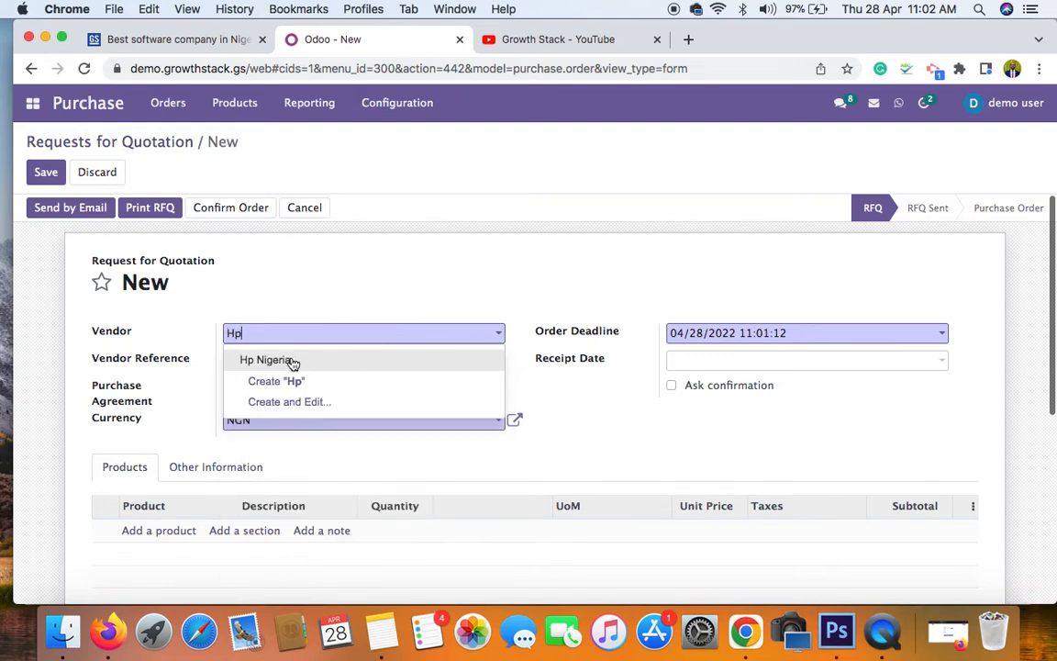
left_click(290, 361)
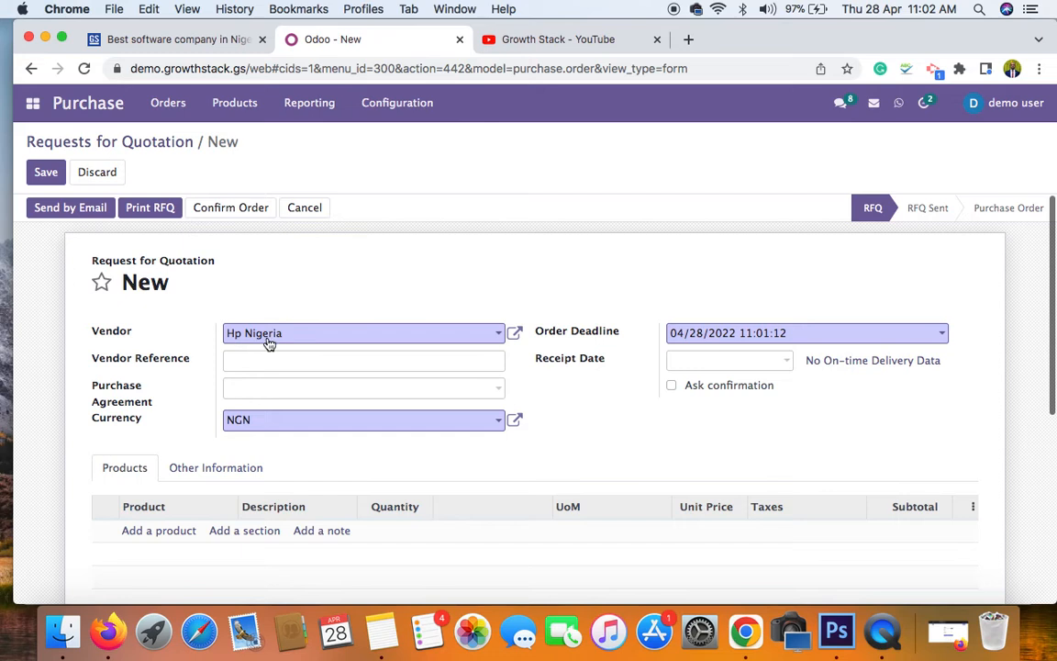
left_click(514, 335)
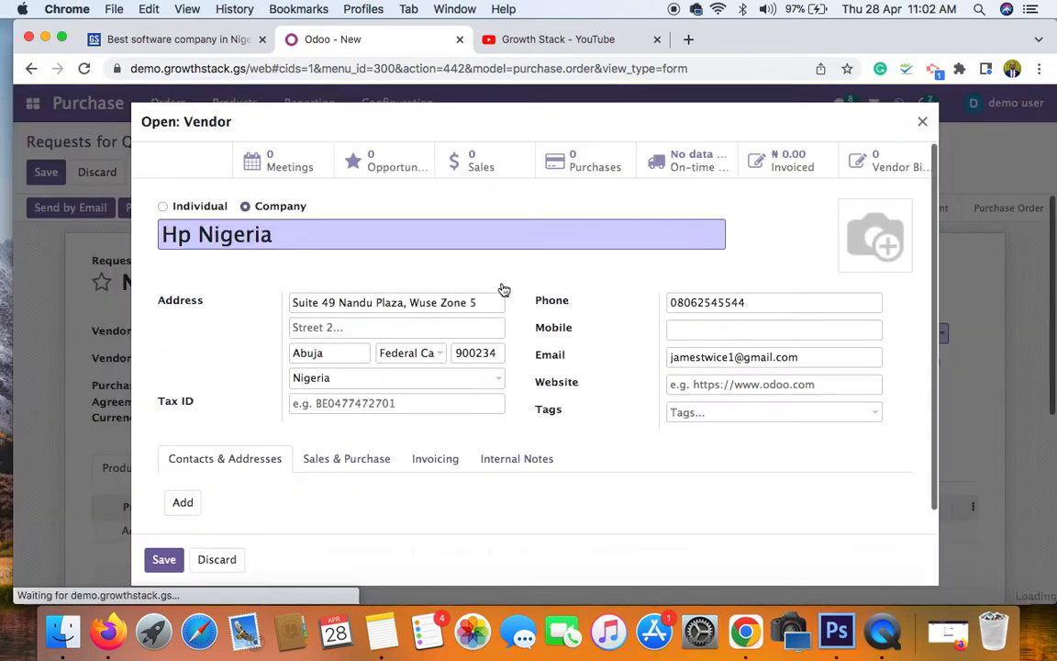
scroll(515, 342, "down", 1)
scroll(515, 343, "up", 1)
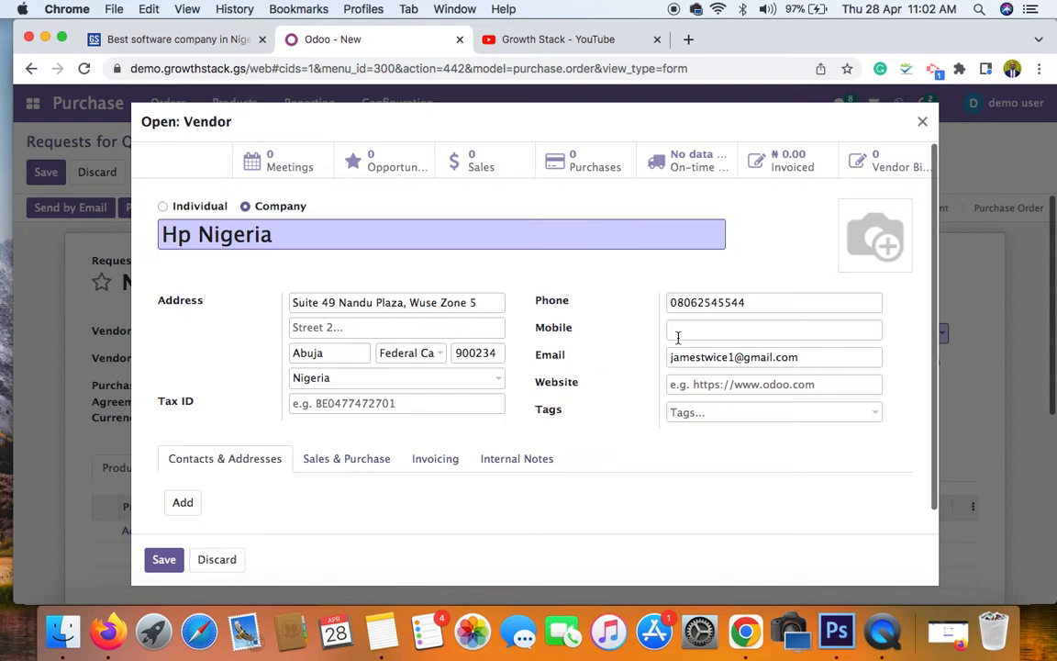
scroll(551, 367, "down", 1)
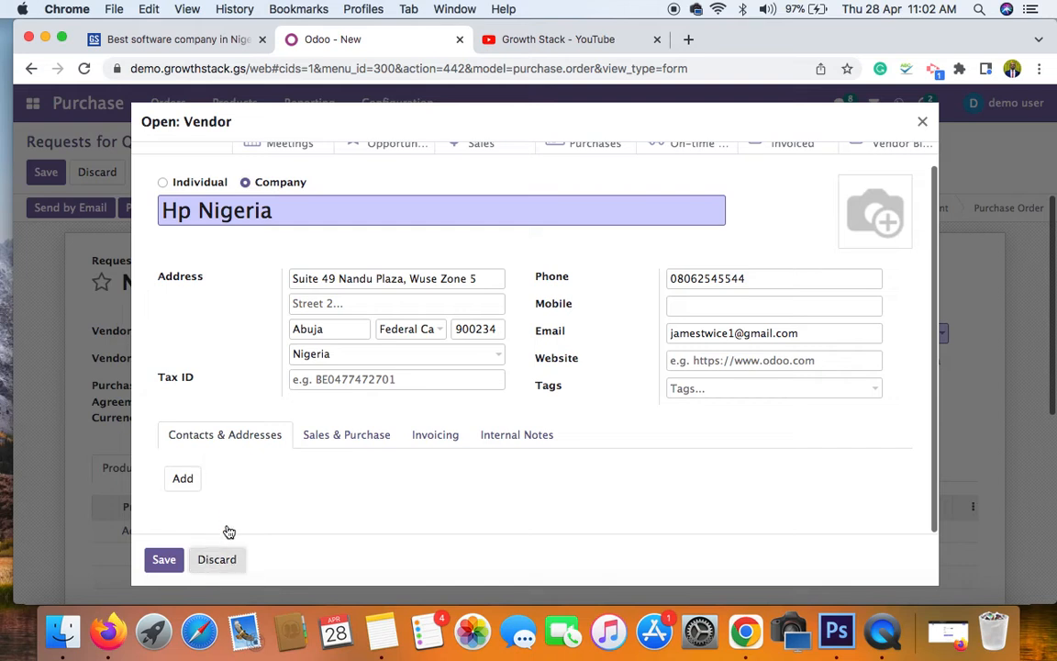
key("Escape")
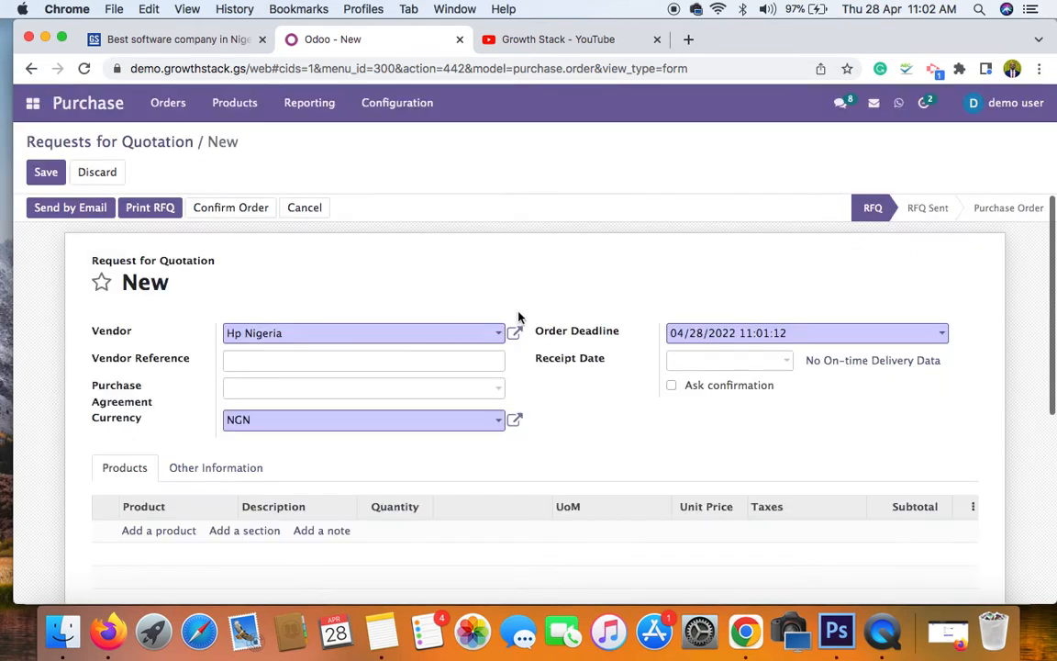
left_click(169, 111)
left_click(325, 289)
Add HP Laptop Computer as a product line with a quantity of 5
scroll(605, 400, "down", 3)
left_click(167, 467)
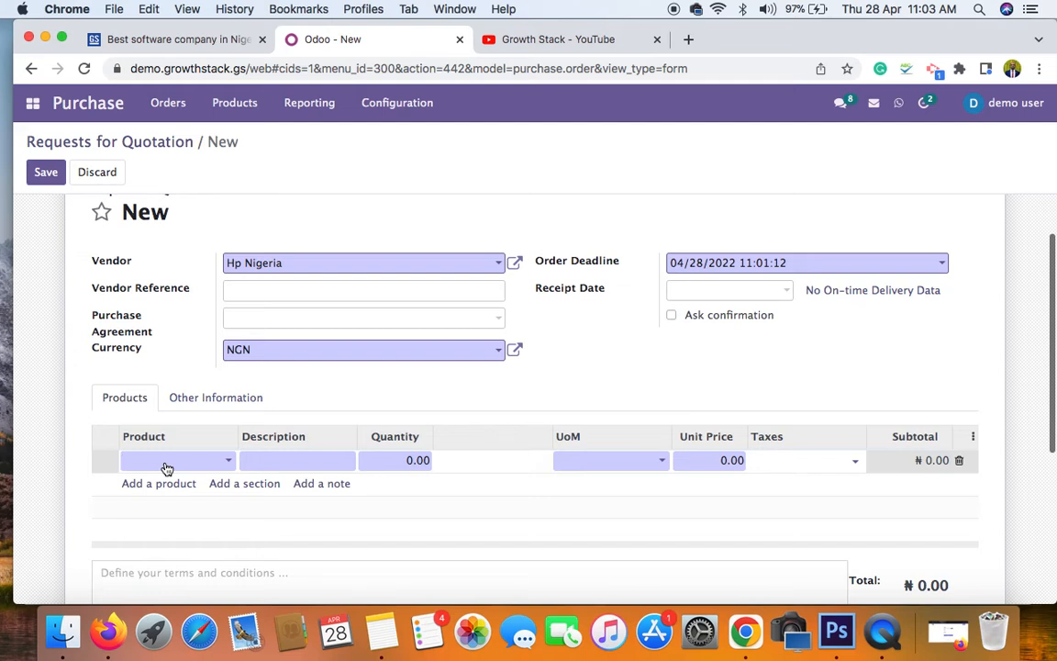
type("lap")
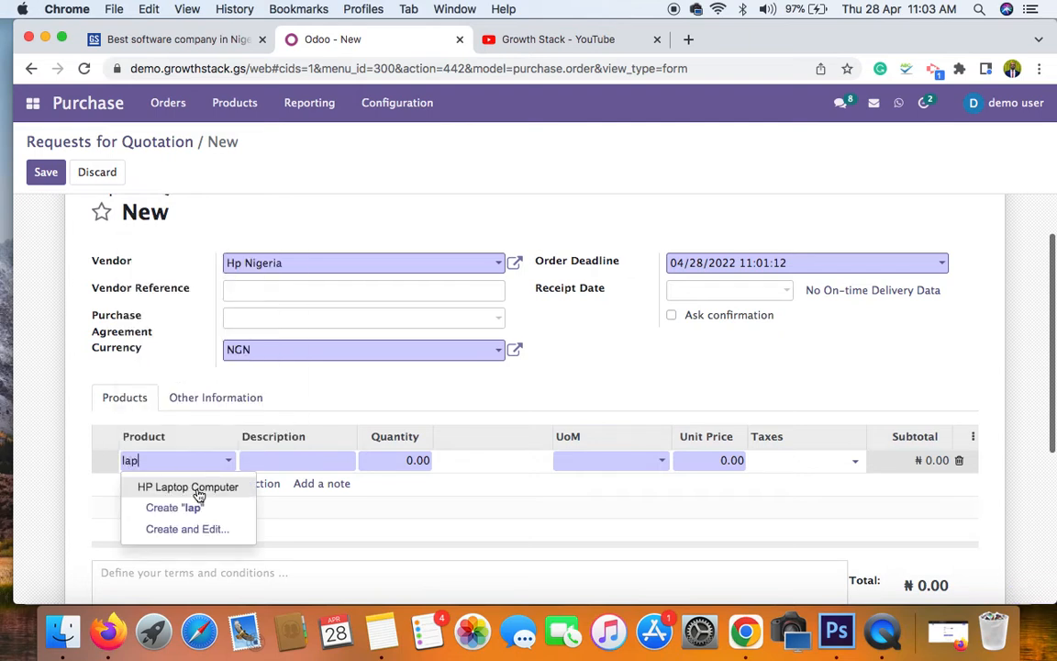
left_click(199, 491)
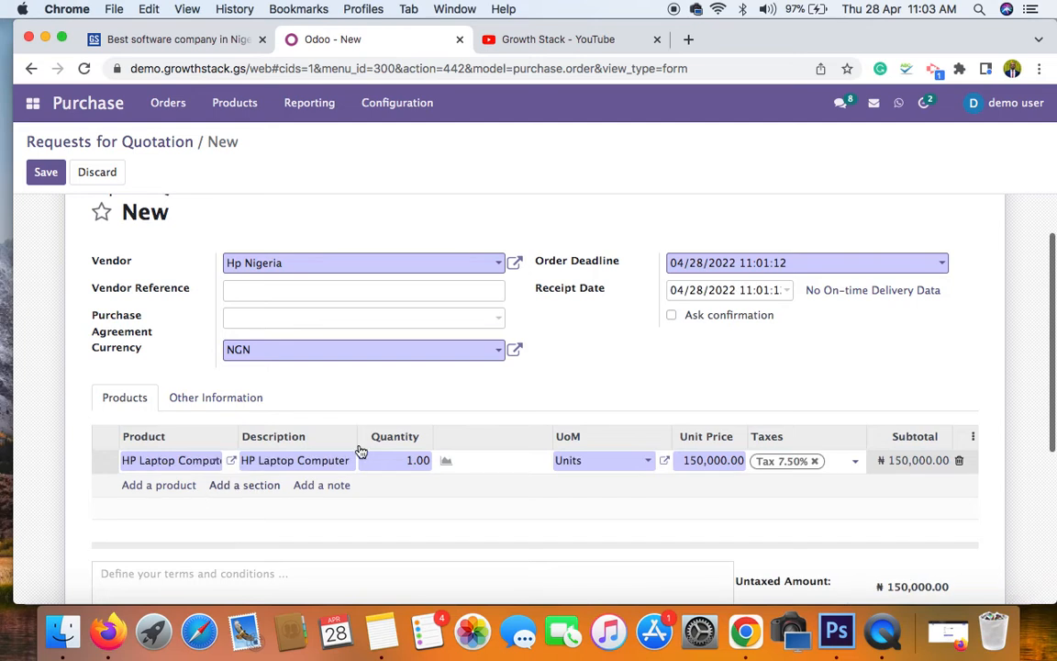
scroll(393, 409, "down", 2)
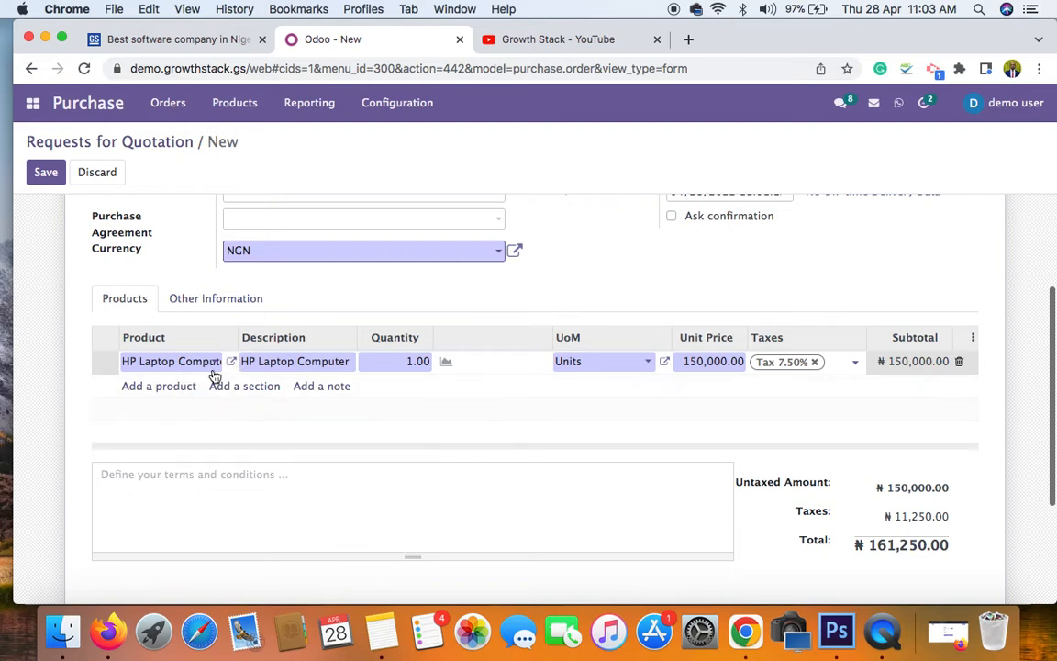
left_click(406, 362)
type("5")
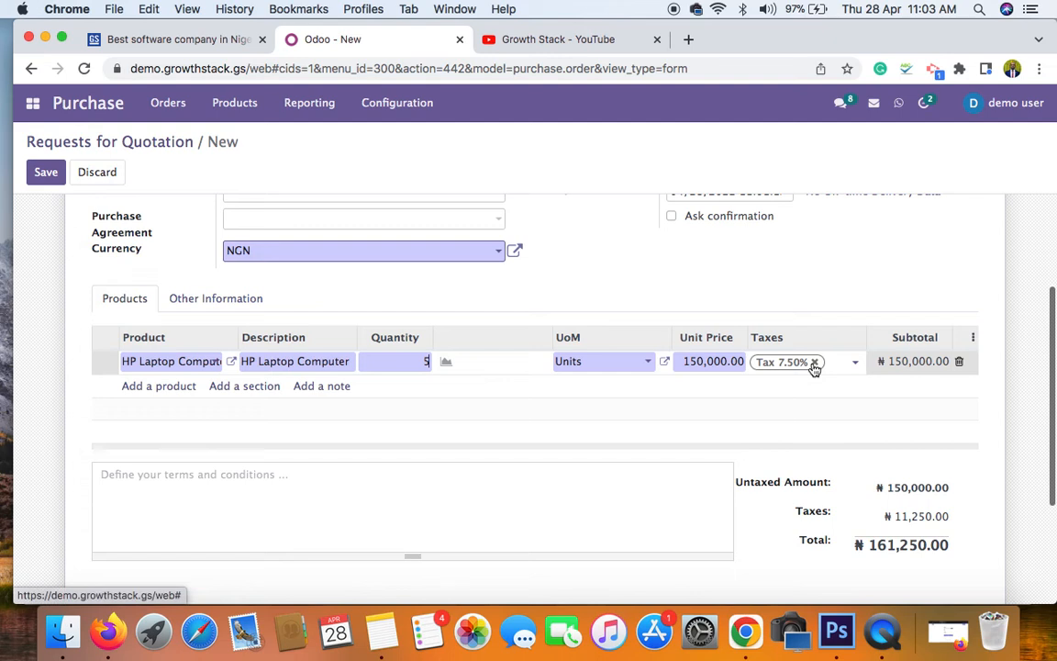
Add a Binaton Standing Fan product line with a quantity of 10 and a unit price of 20000
left_click(171, 389)
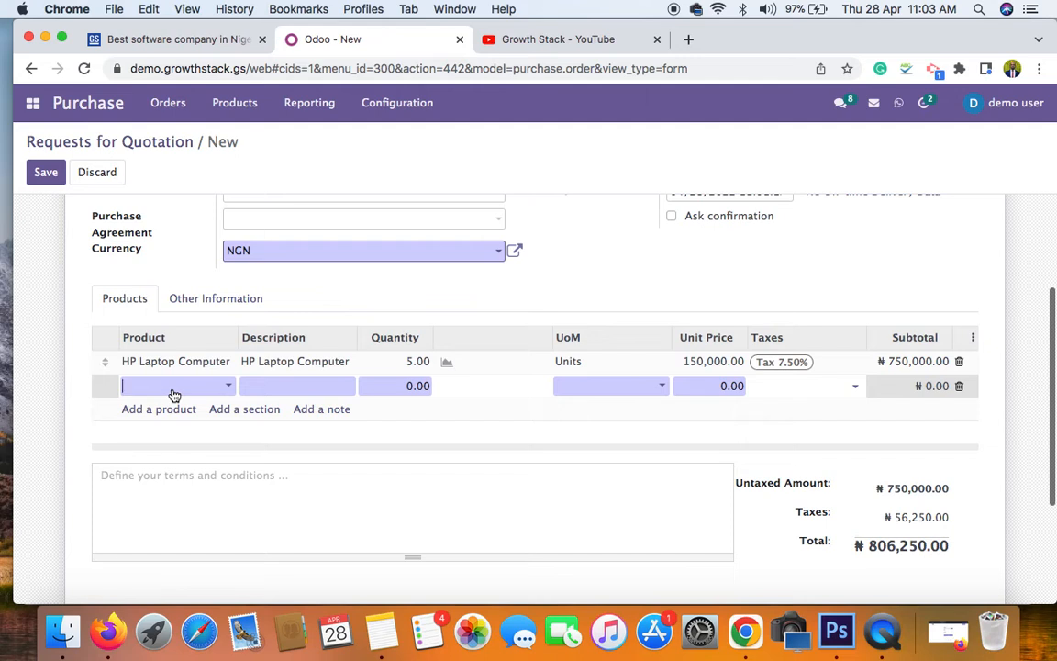
type("din")
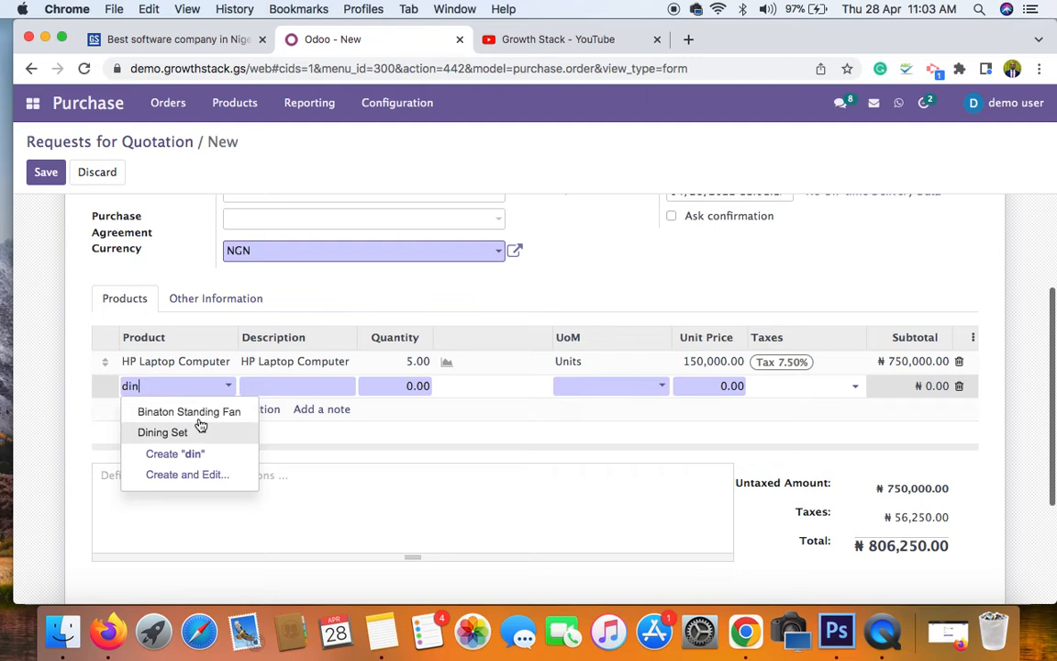
left_click(195, 411)
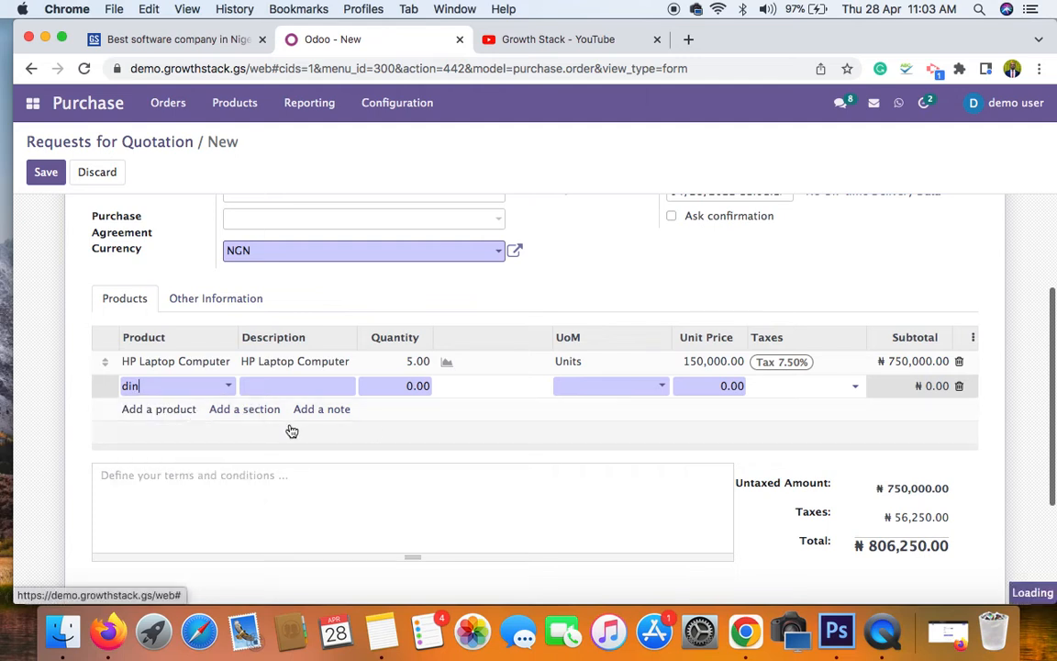
left_click(404, 385)
type("10")
left_click(722, 386)
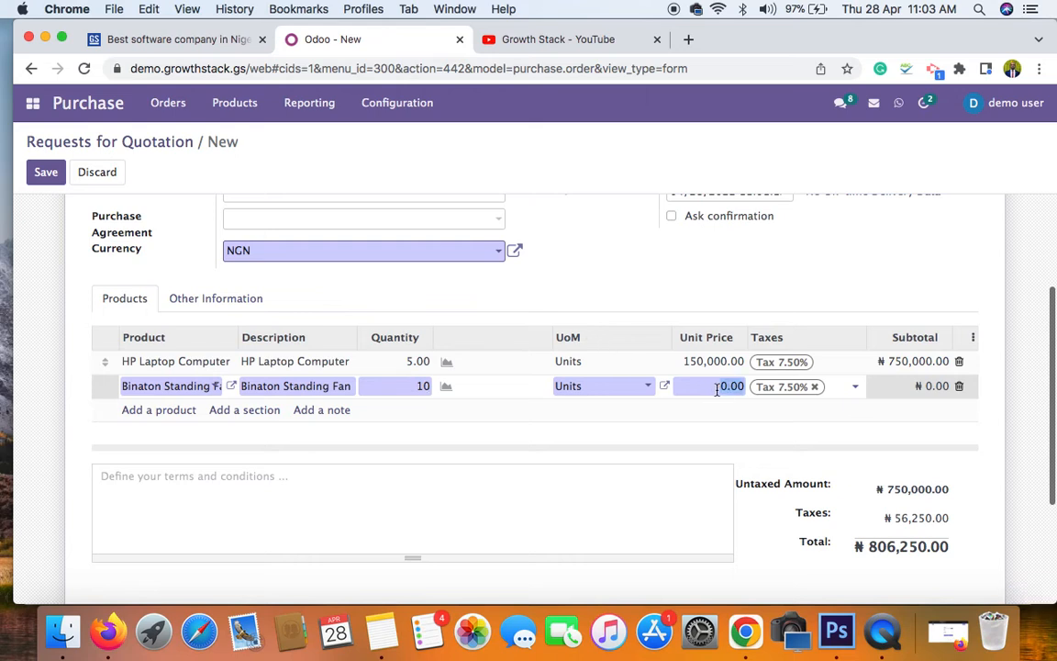
type("20000")
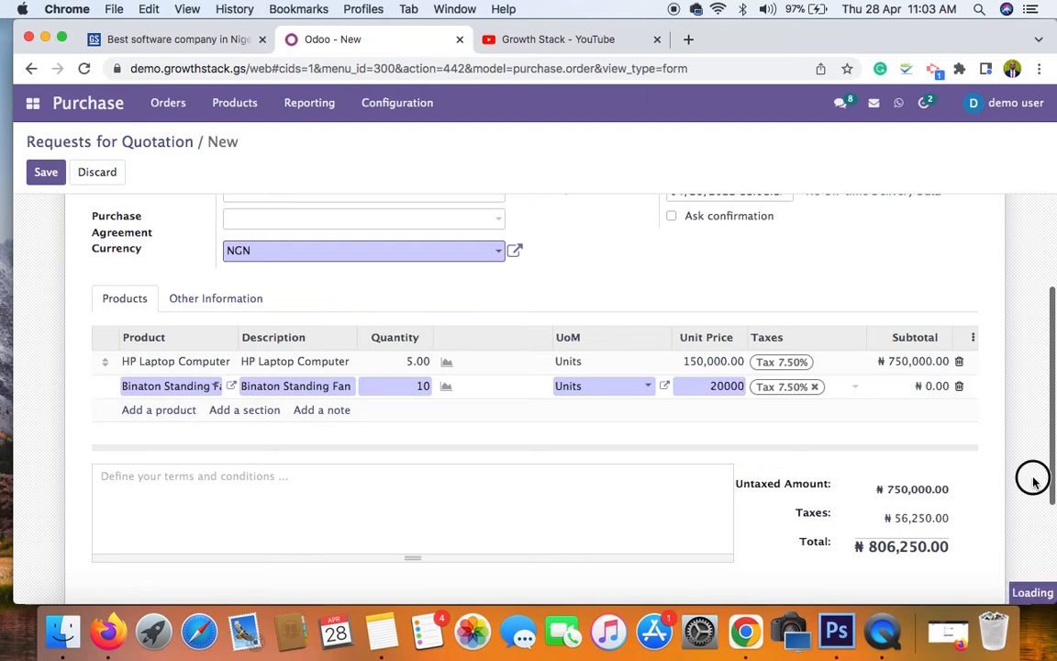
Review the order lines, taxes and total, and save the request for quotation
scroll(1027, 424, "down", 3)
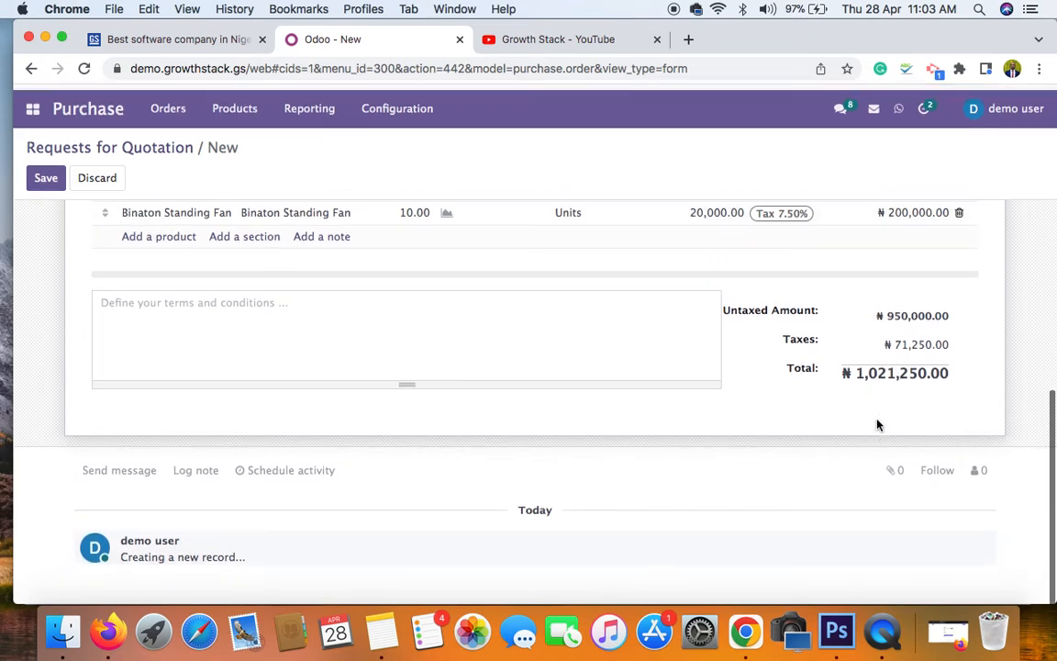
scroll(878, 425, "up", 5)
scroll(884, 459, "down", 6)
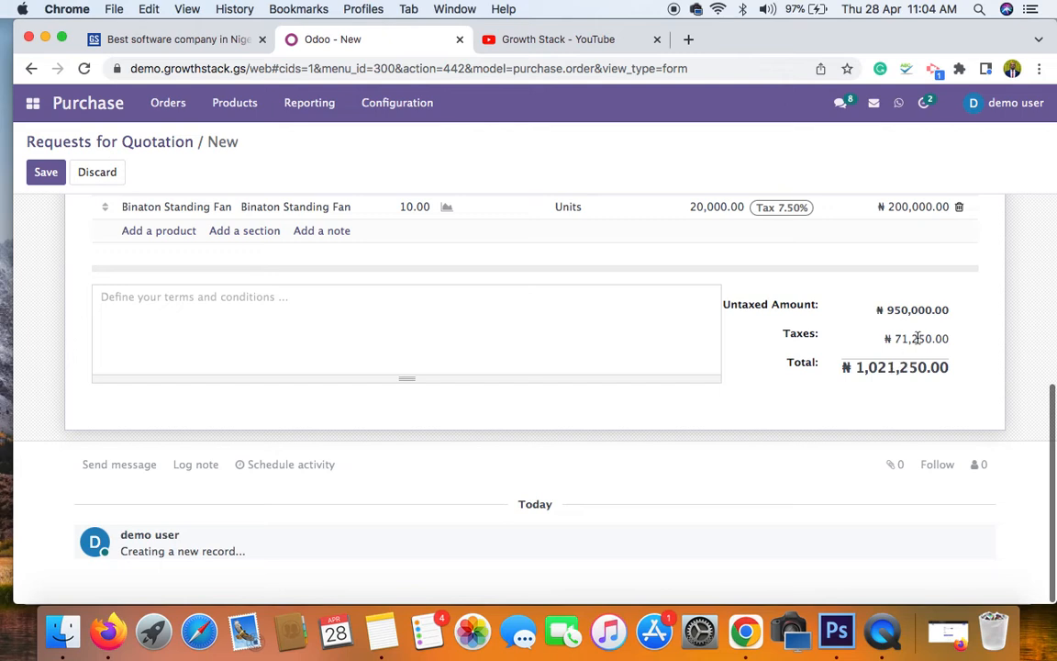
scroll(900, 342, "up", 5)
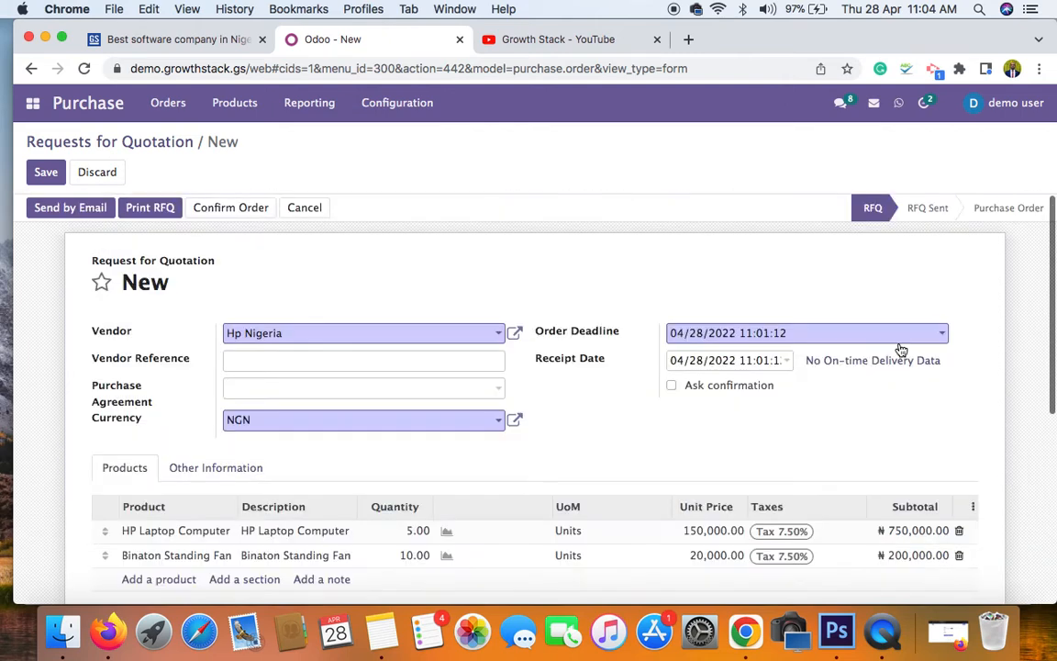
left_click(46, 172)
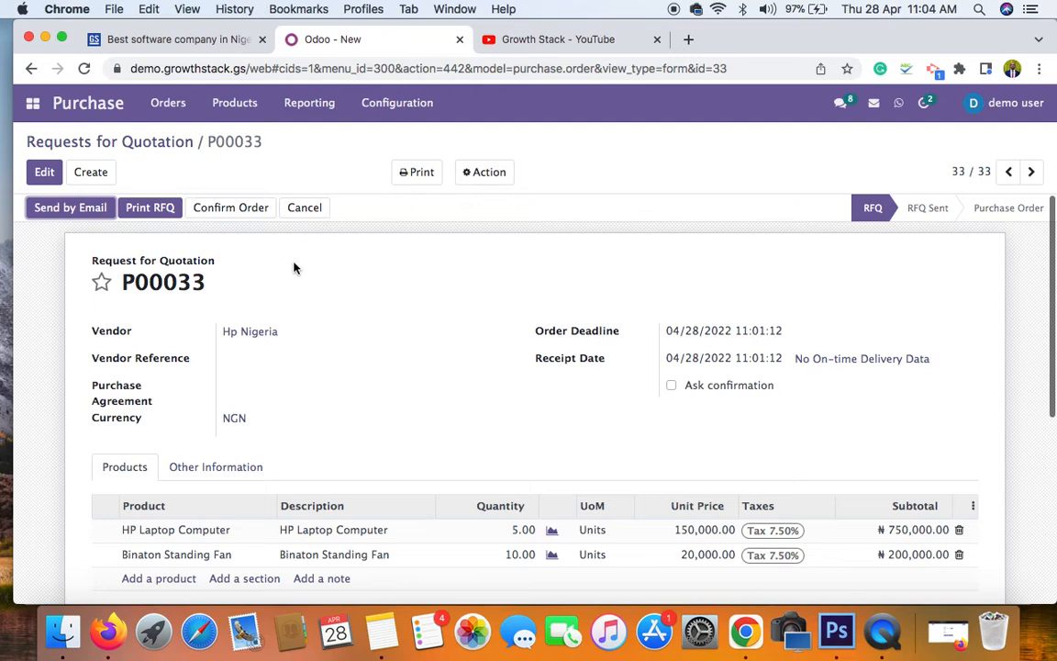
Print the purchase order document as a PDF, open the downloaded file and return to the request for quotation
left_click(417, 173)
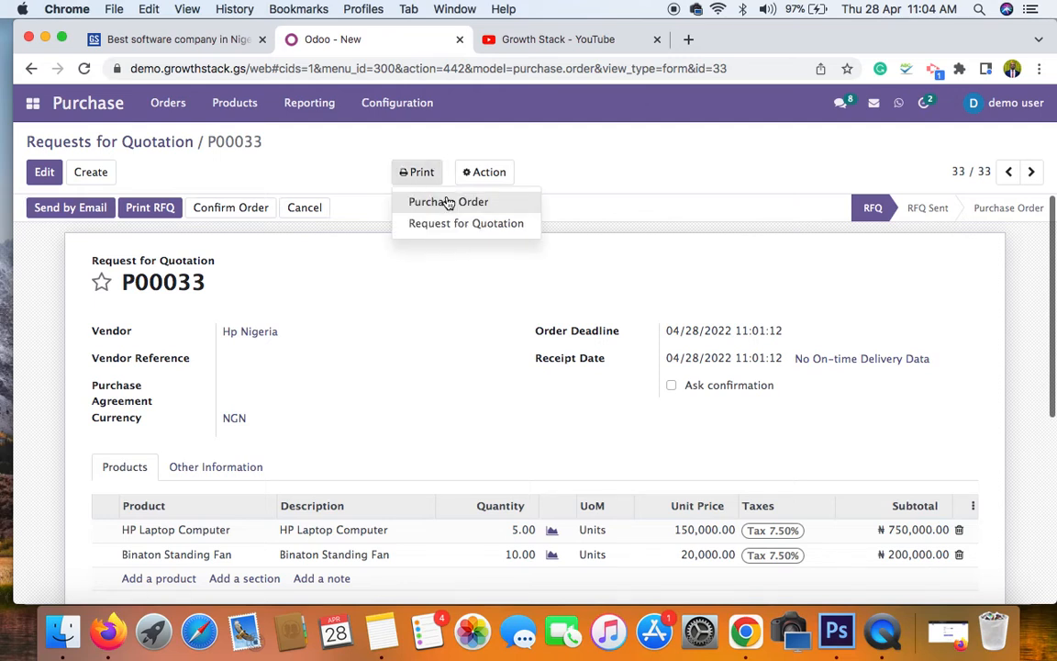
left_click(448, 202)
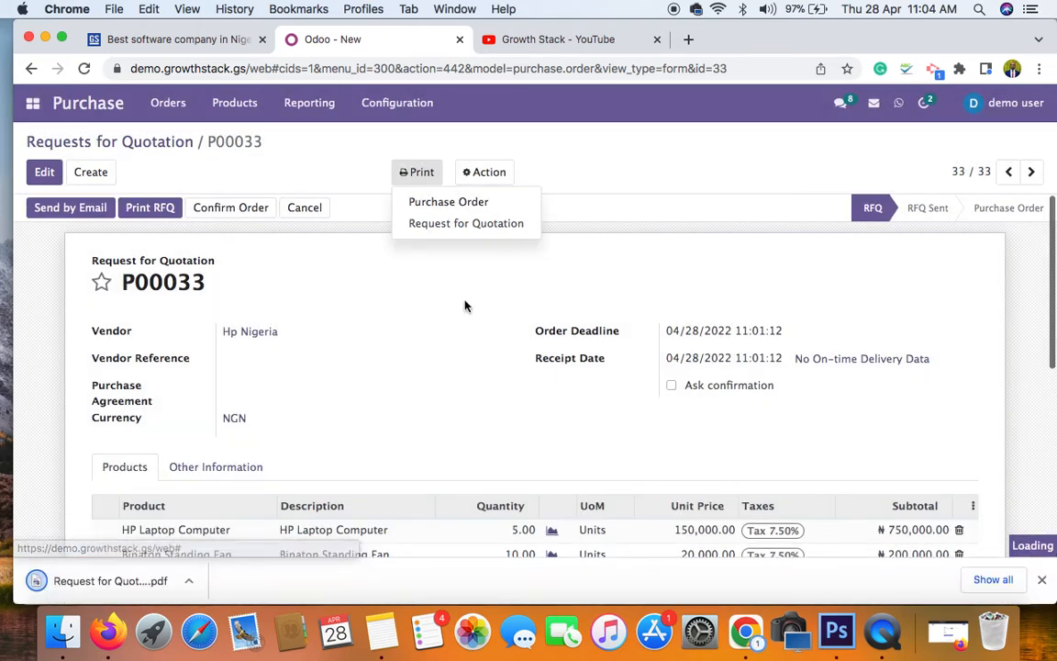
left_click(117, 586)
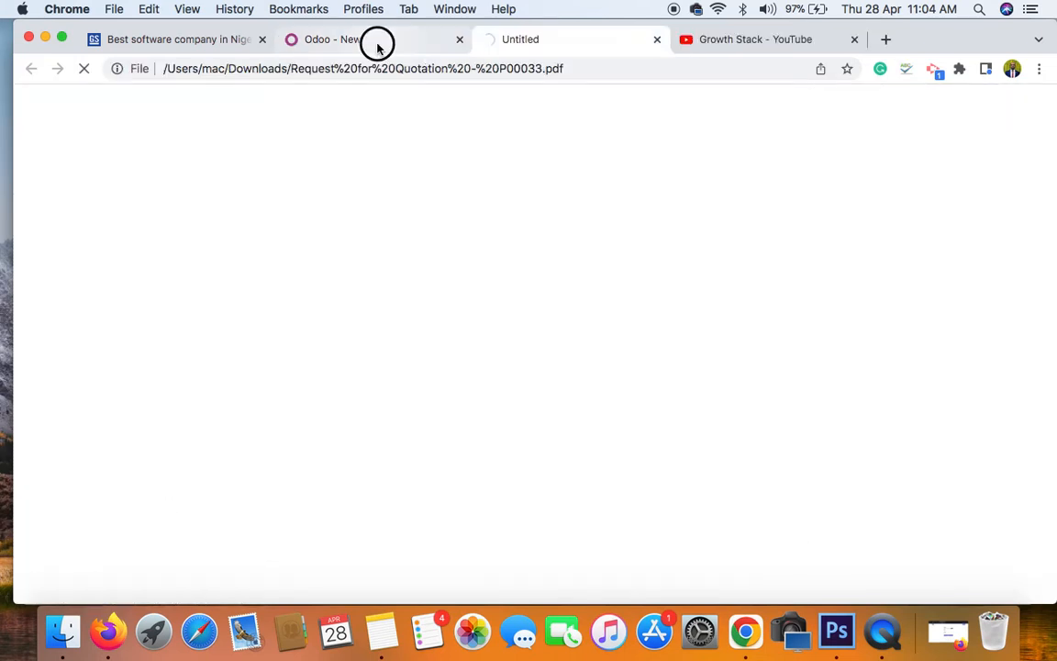
left_click(377, 40)
left_click(431, 360)
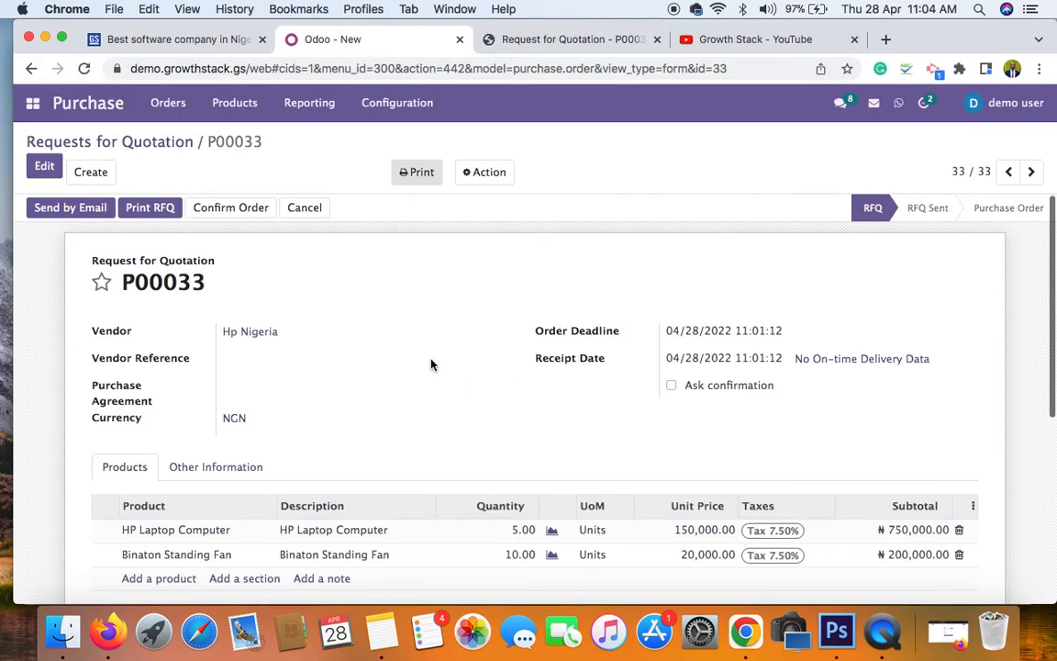
Edit the request for quotation and add a Dining Set product line with a quantity of 3 and a unit price of 230000
left_click(45, 174)
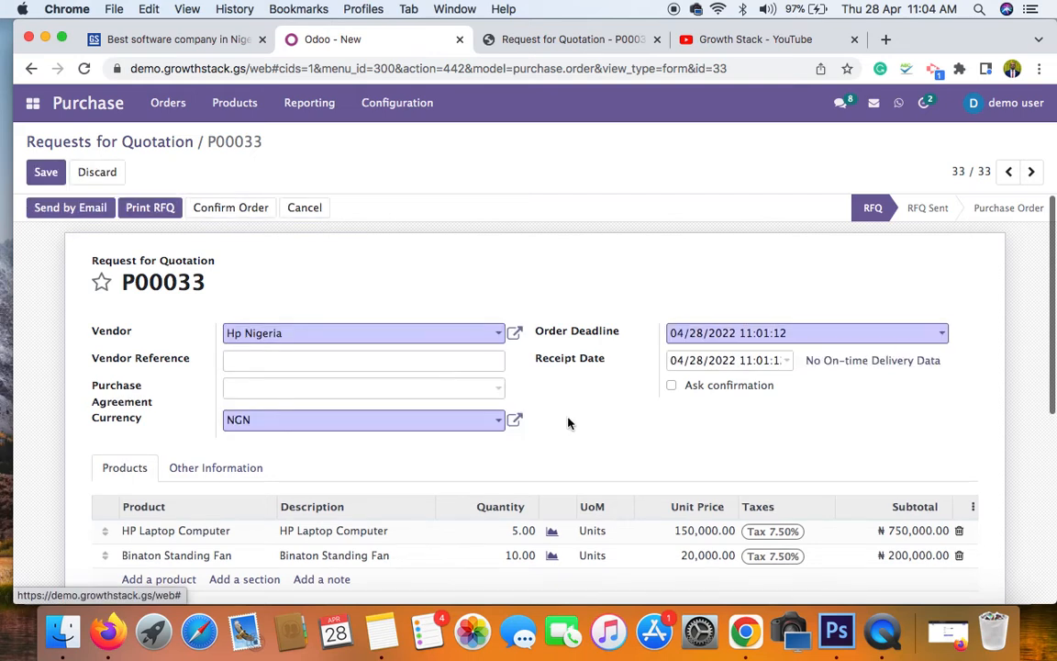
scroll(458, 395, "down", 4)
left_click(164, 429)
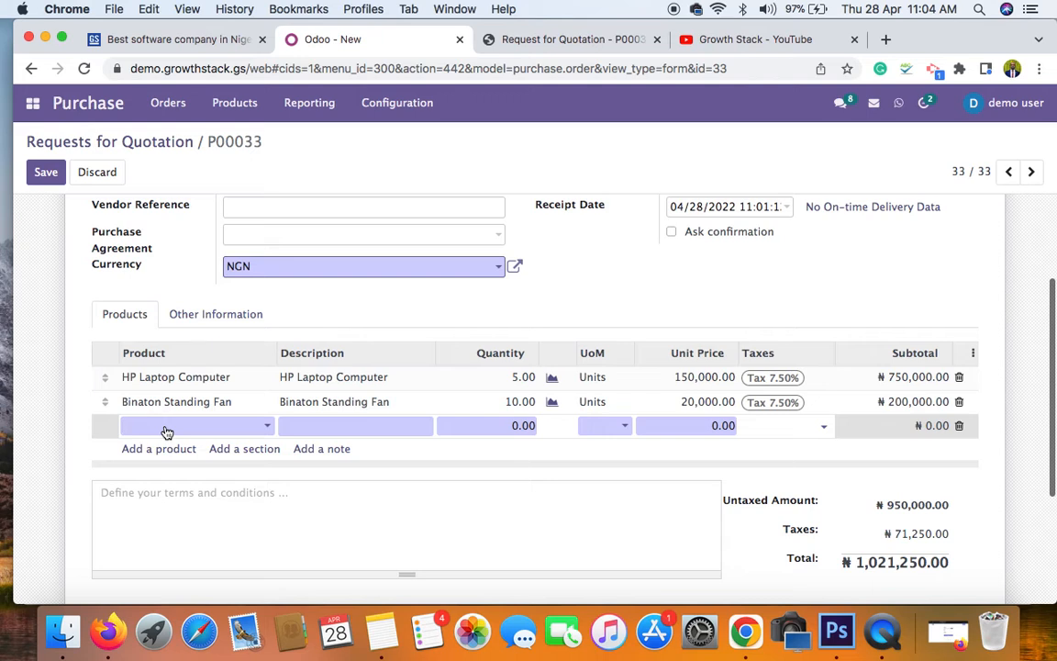
type("din")
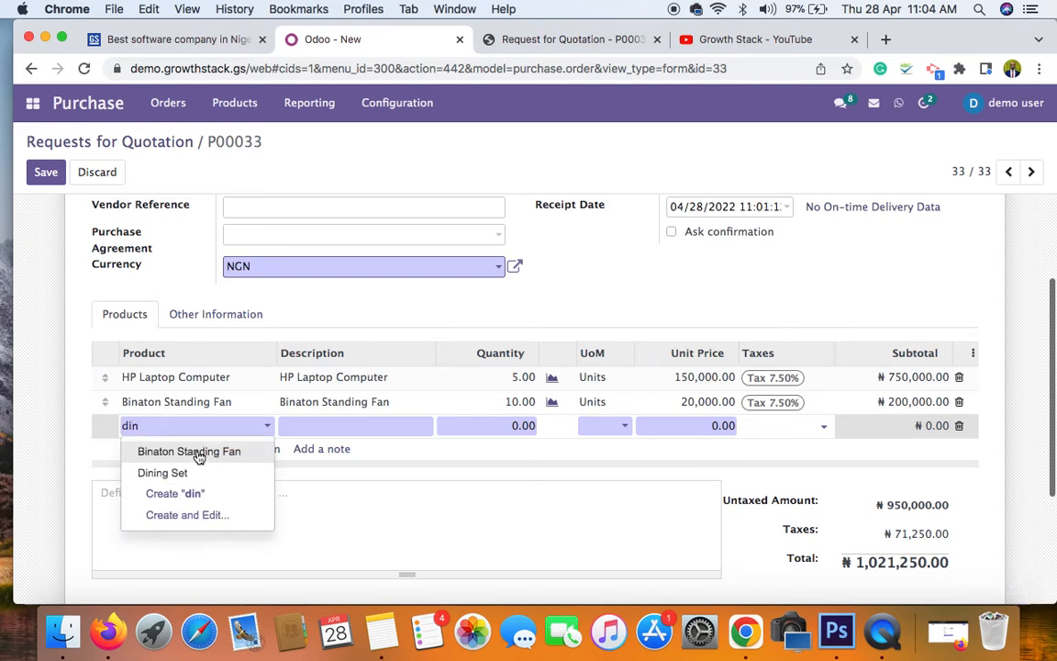
left_click(165, 472)
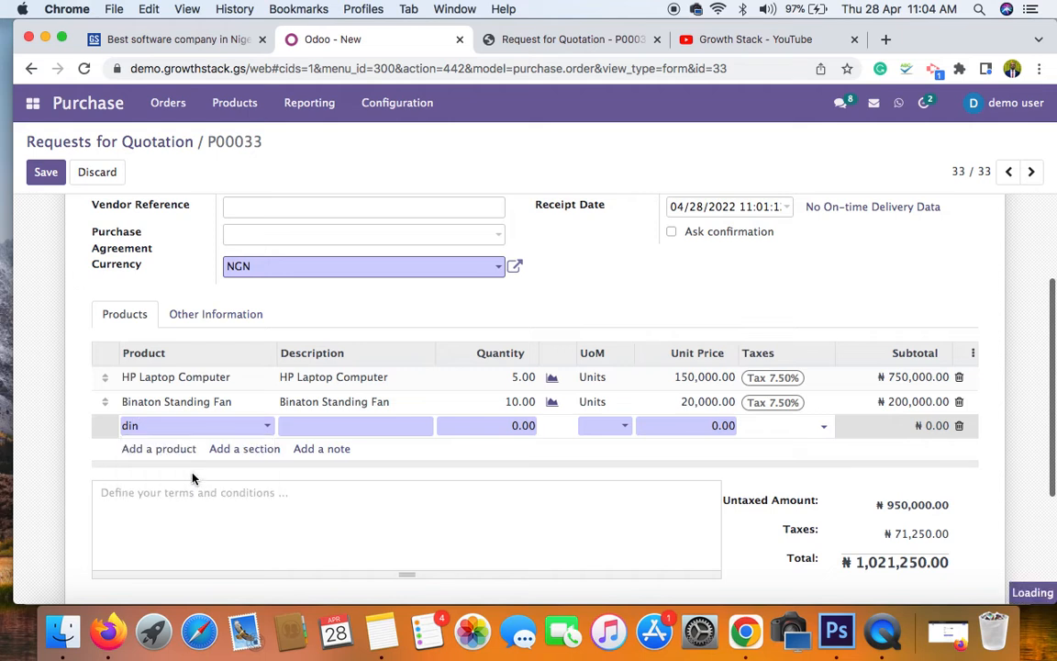
left_click(506, 432)
type("3")
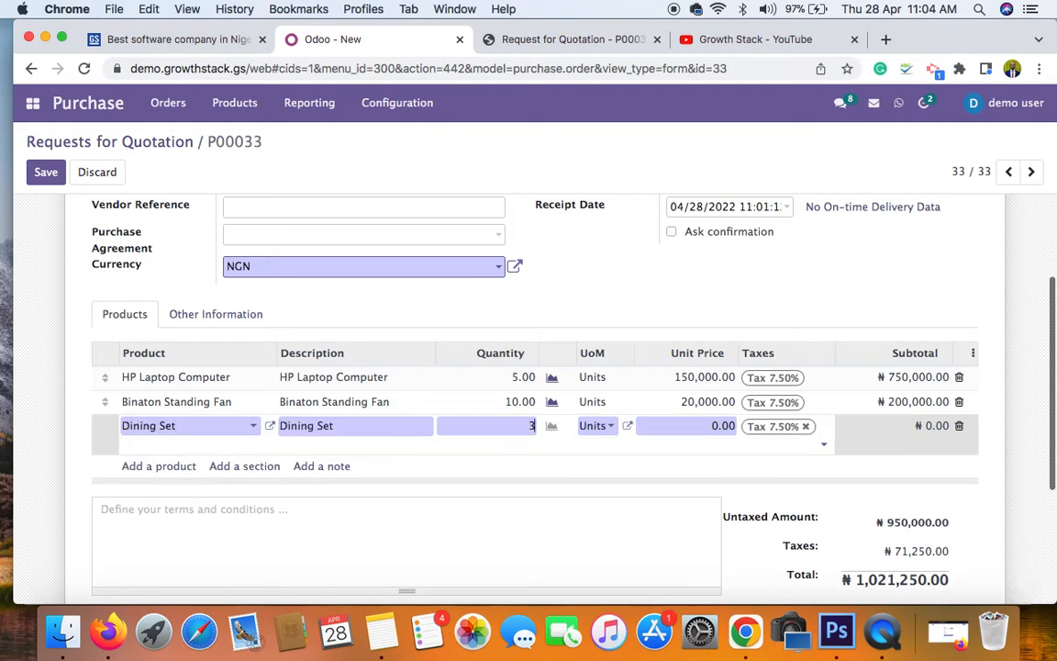
left_click(721, 427)
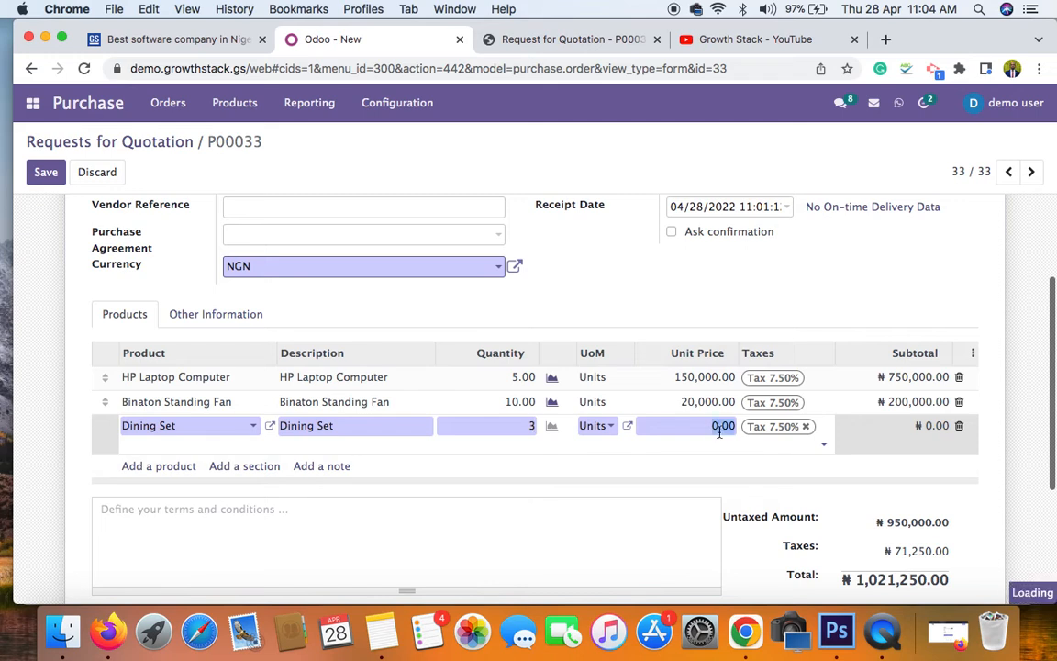
type("230")
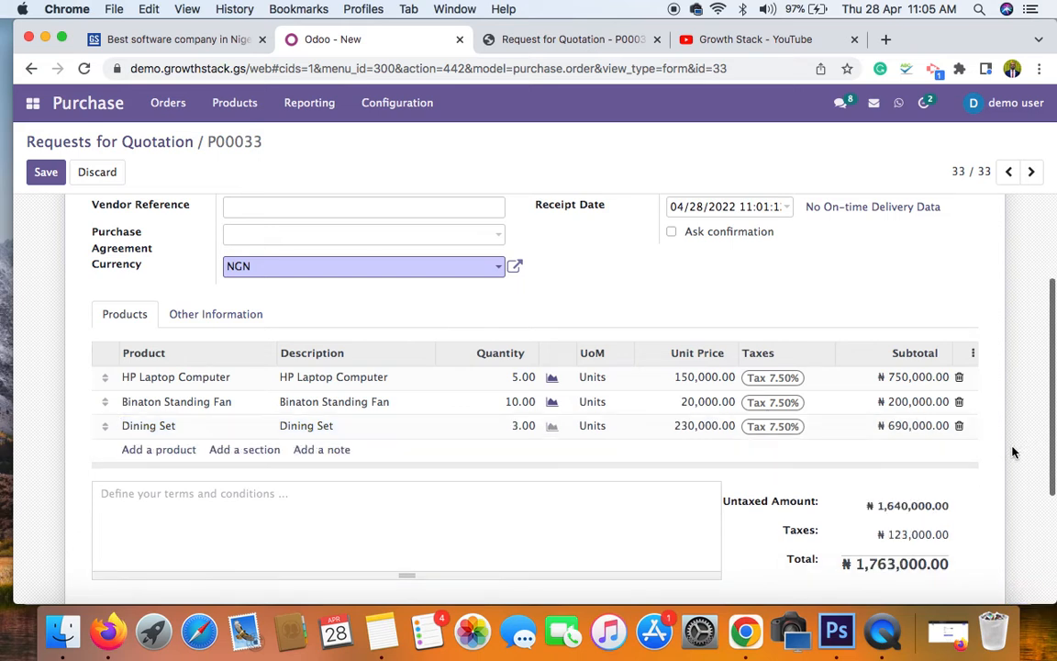
Examine the order's other information, checking the choices for the delivery warehouse and the purchase representative
scroll(1013, 451, "up", 3)
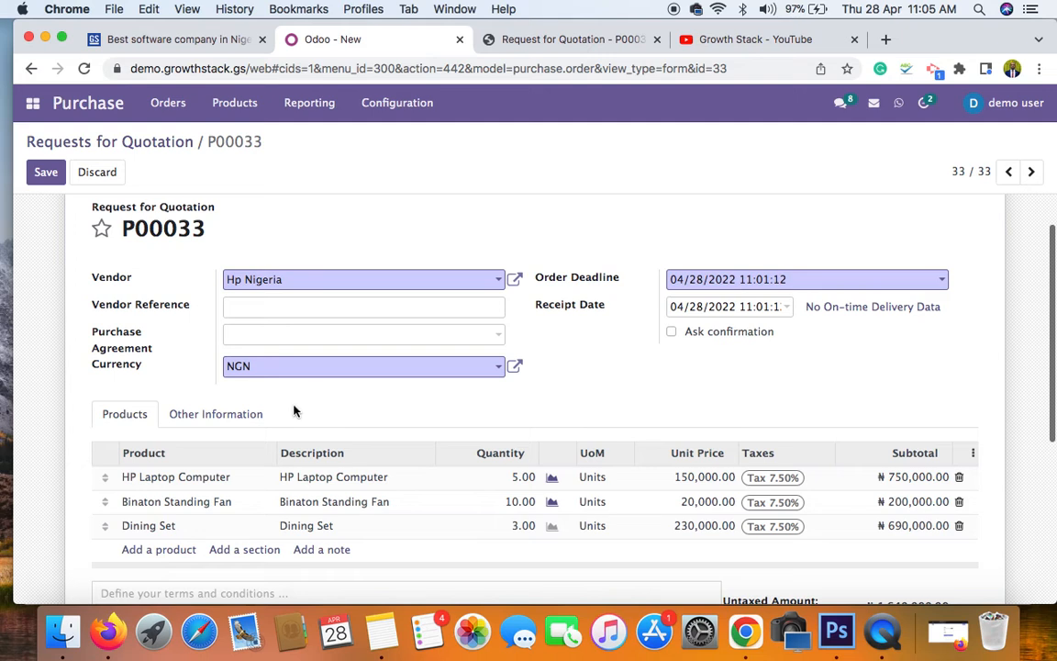
left_click(235, 419)
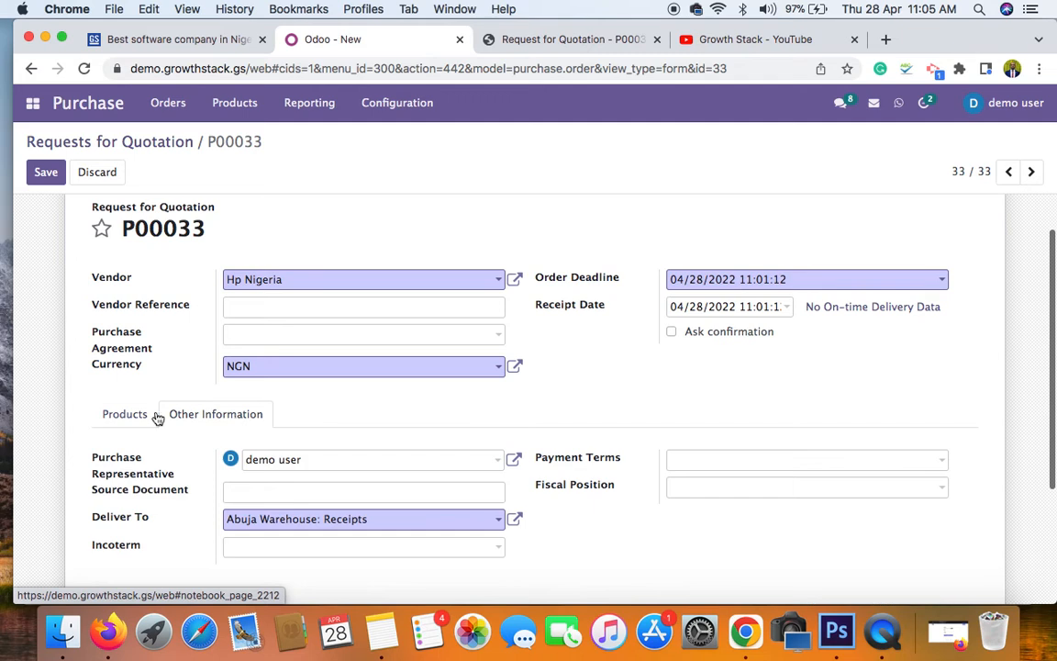
scroll(119, 395, "down", 2)
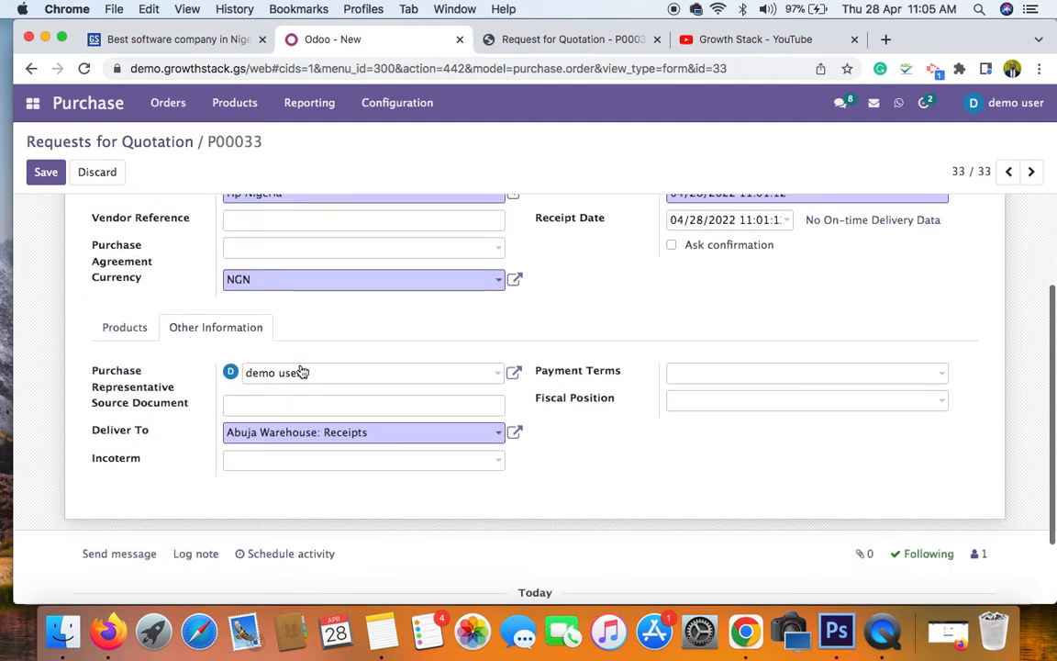
left_click(293, 443)
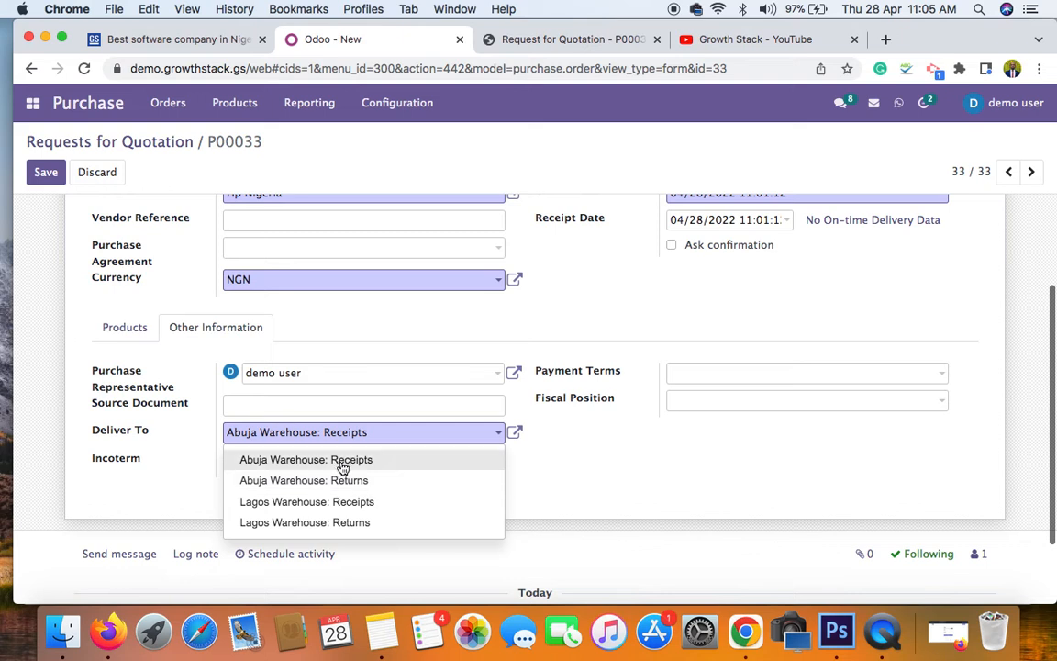
left_click(185, 455)
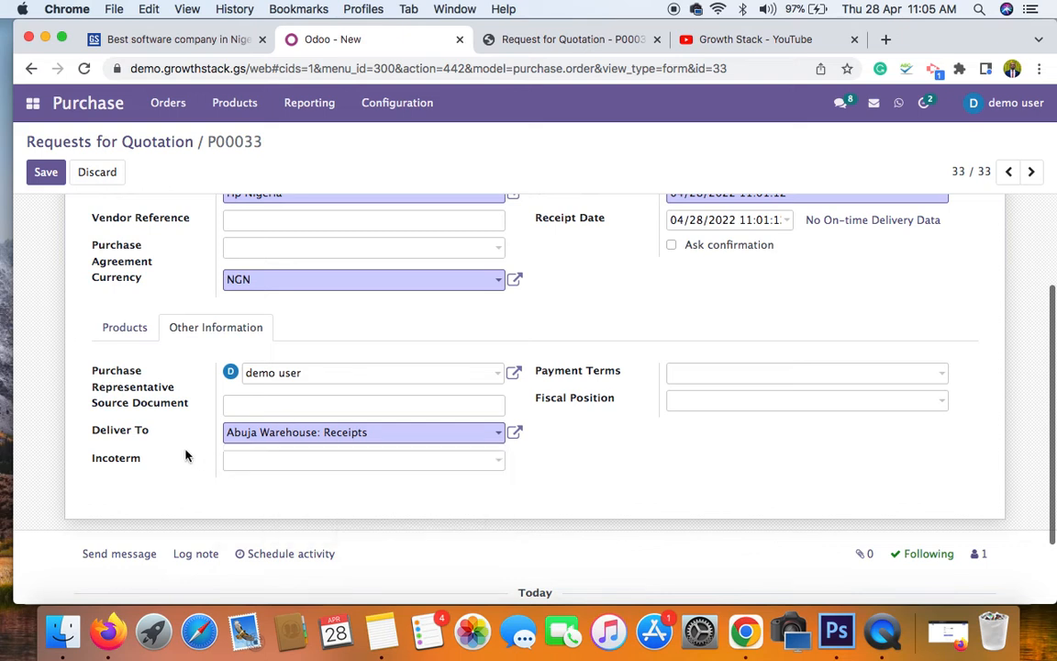
left_click(318, 372)
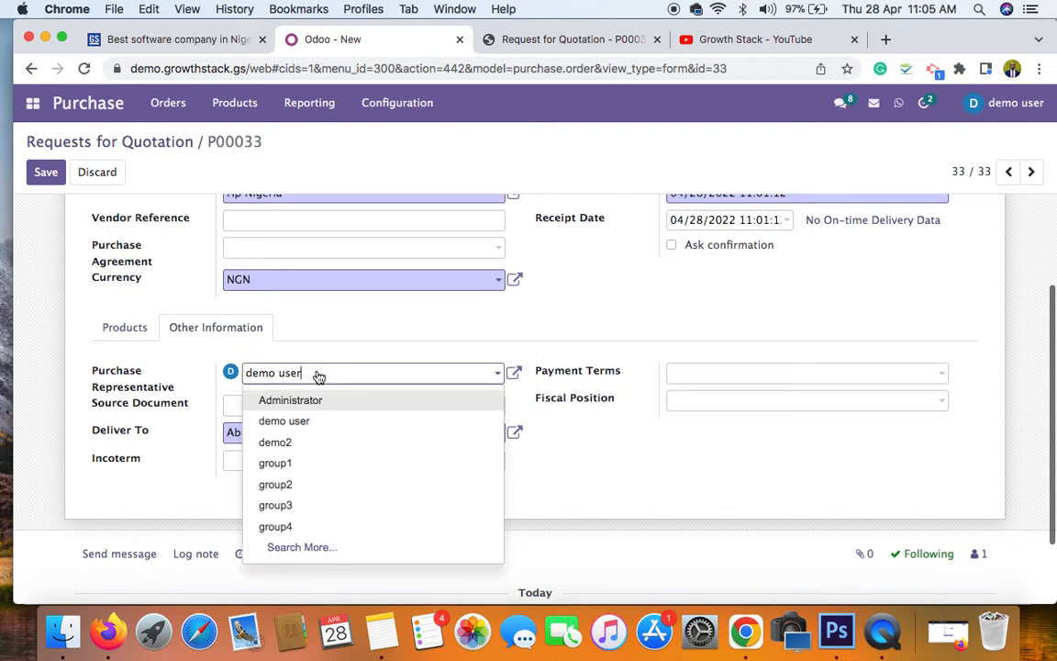
left_click(318, 353)
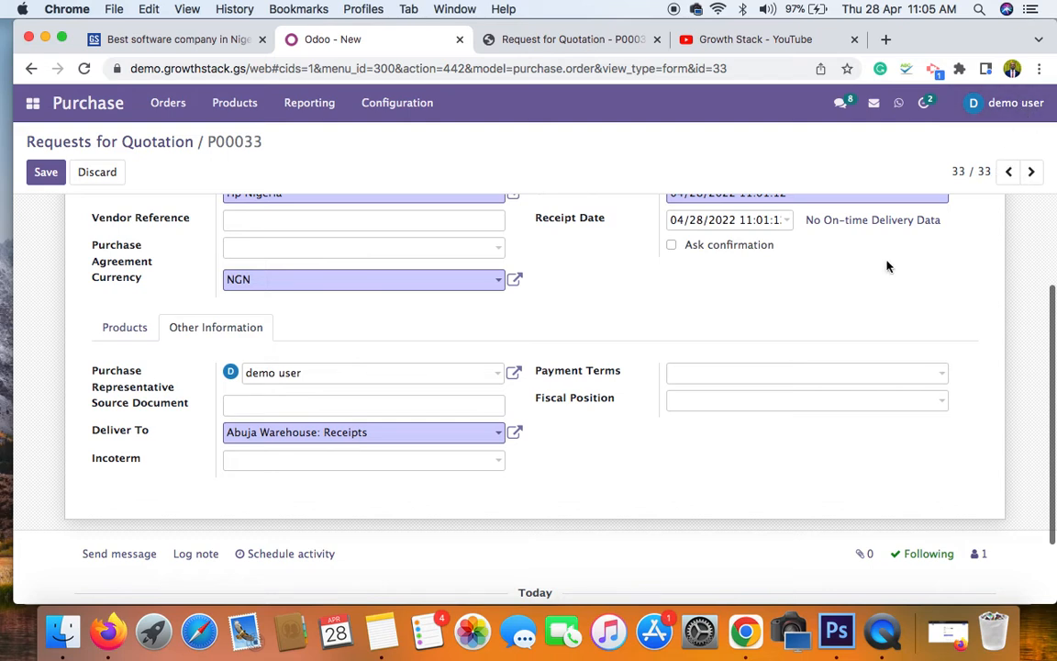
Check which payment terms and fiscal positions can be chosen for the order
left_click(740, 373)
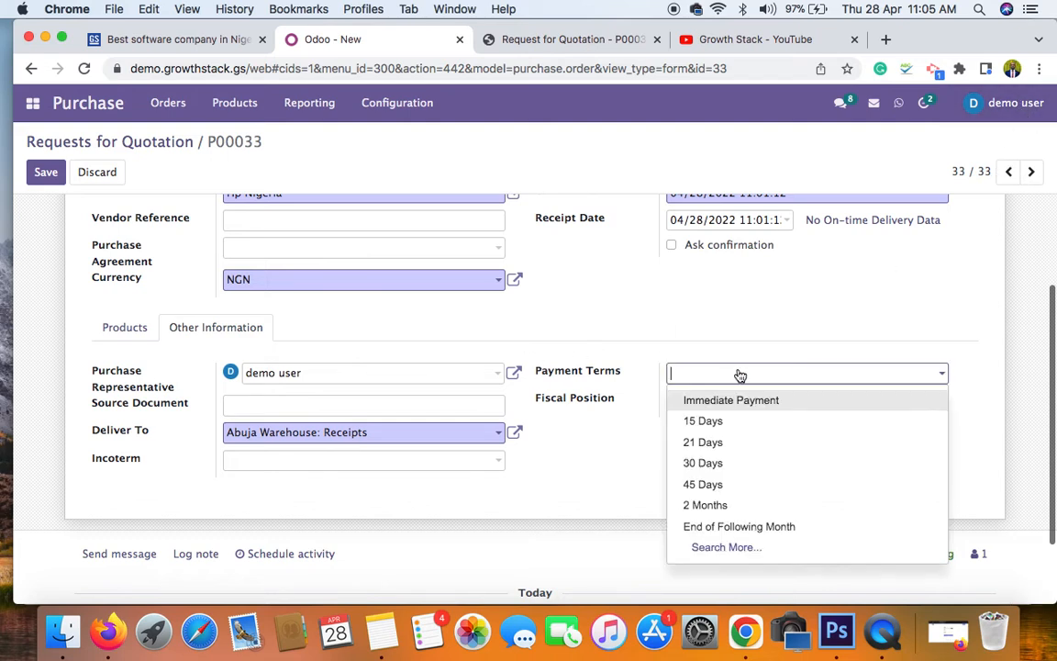
left_click(633, 446)
left_click(710, 374)
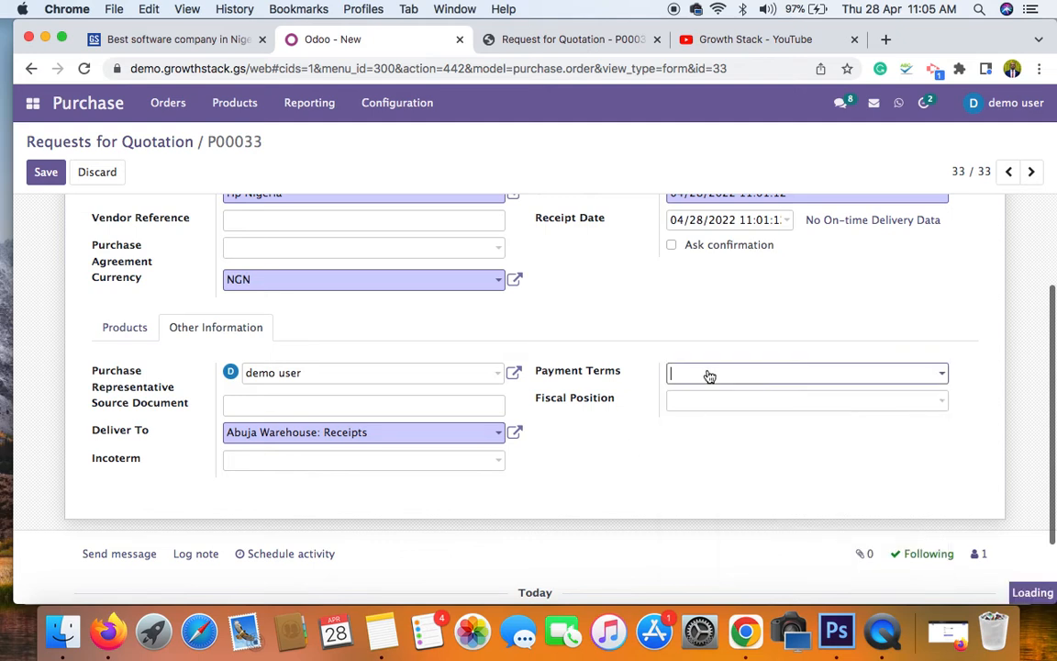
left_click(621, 431)
left_click(697, 408)
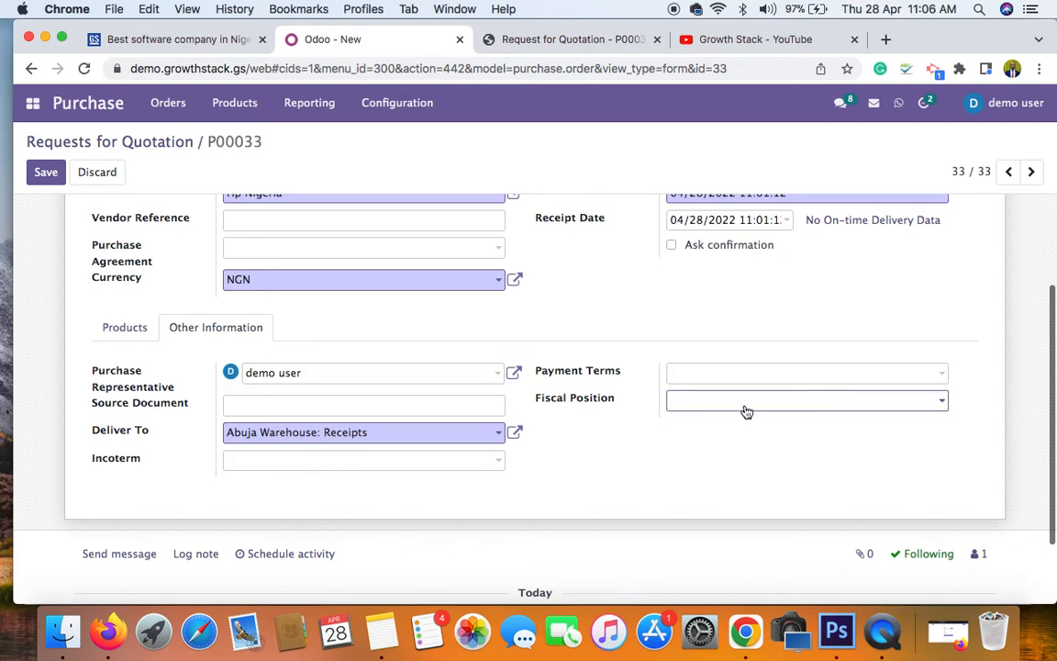
left_click(627, 436)
Look over the product lines again and recheck the delivery location options
scroll(627, 436, "up", 2)
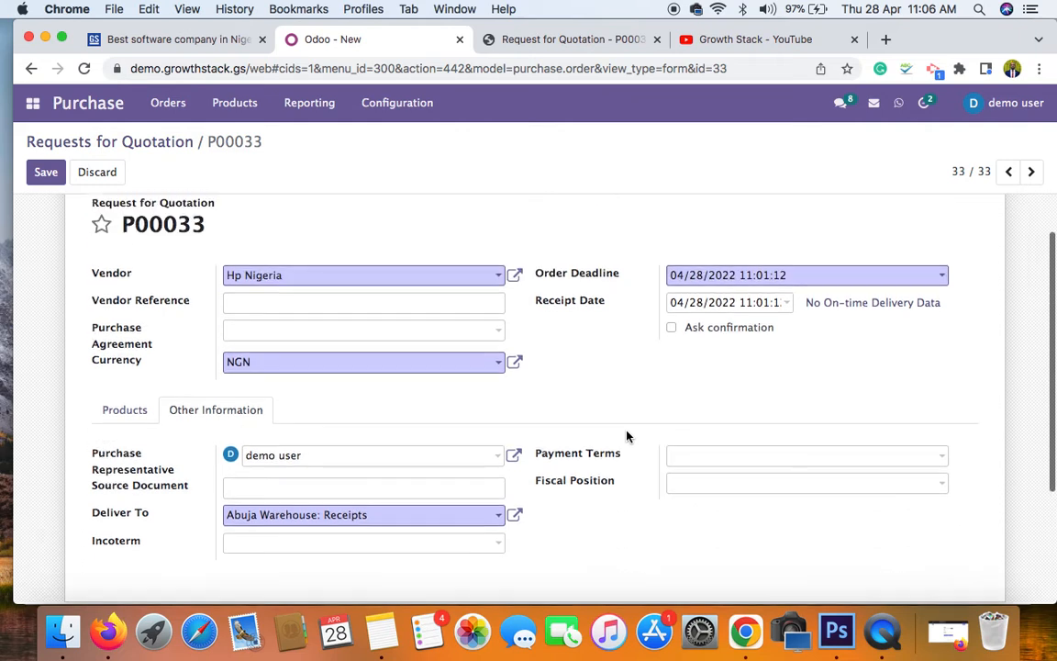
left_click(128, 414)
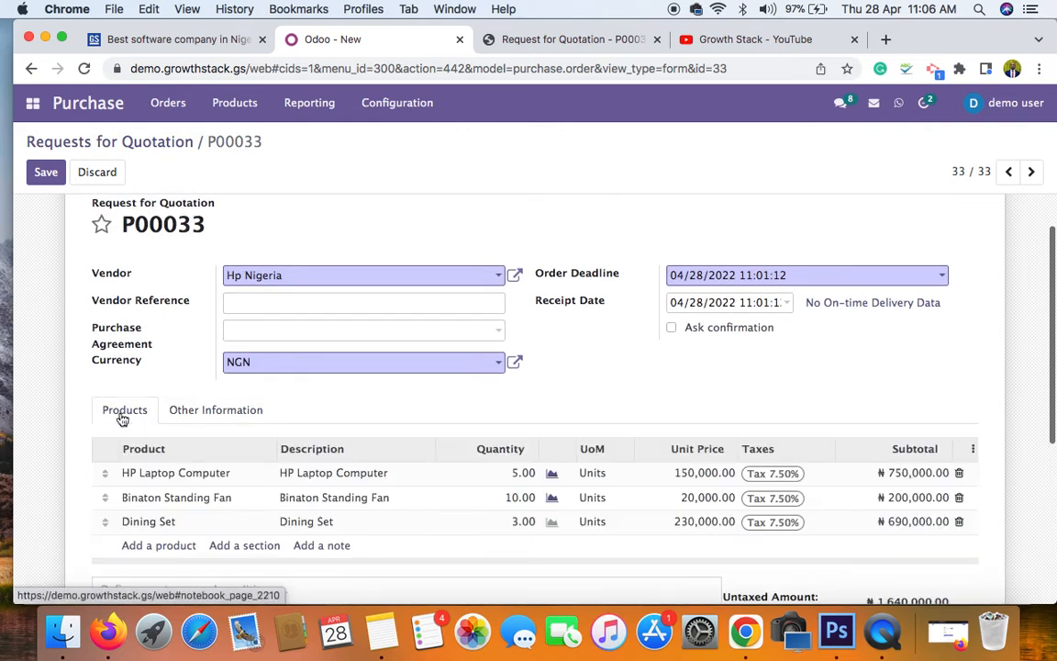
left_click(226, 412)
scroll(380, 404, "down", 3)
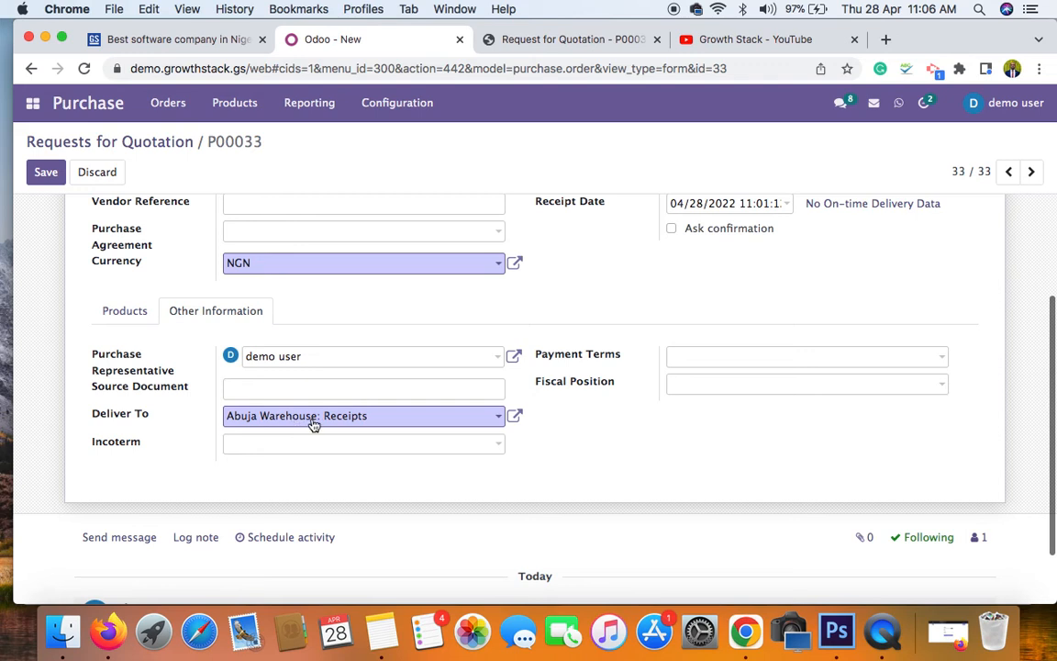
left_click(313, 427)
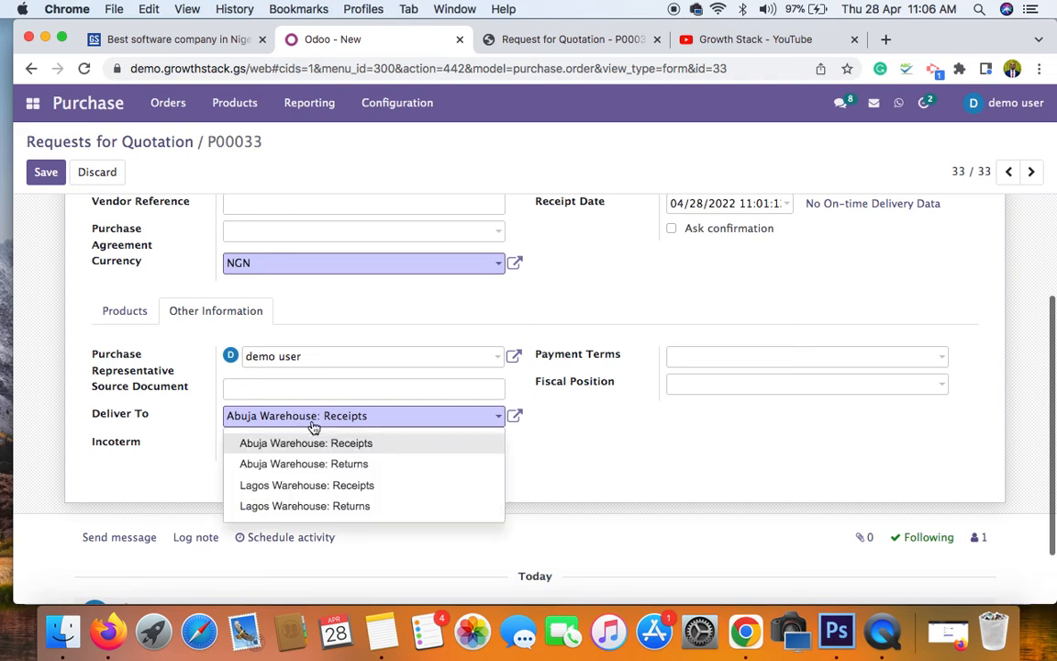
left_click(266, 420)
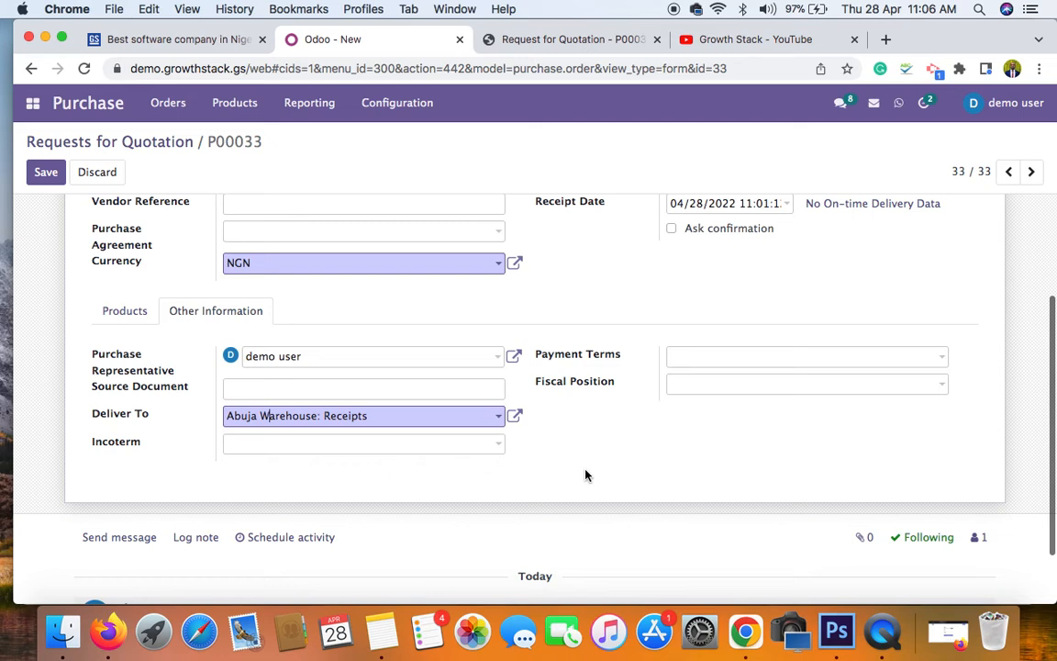
Save the edited request for quotation and close the previously opened PDF
scroll(57, 202, "up", 3)
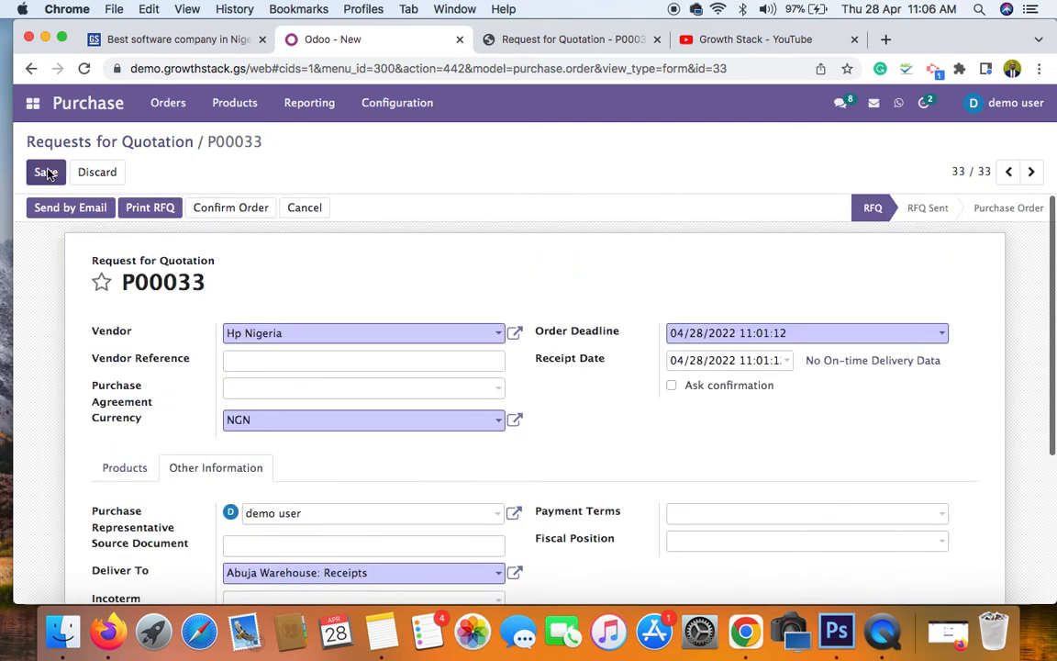
left_click(46, 172)
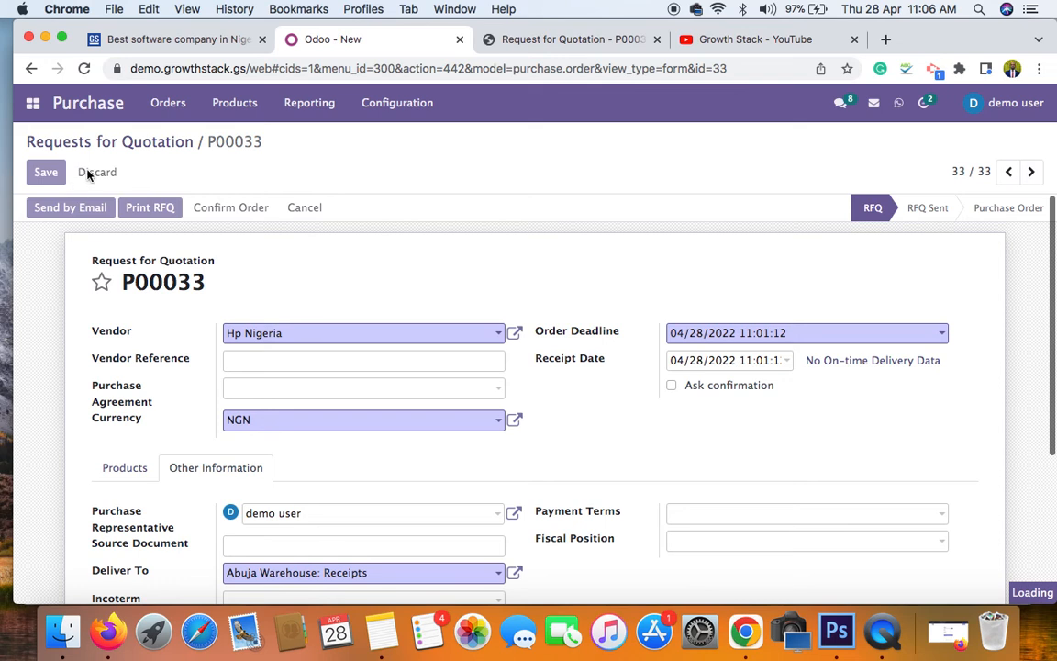
left_click(657, 41)
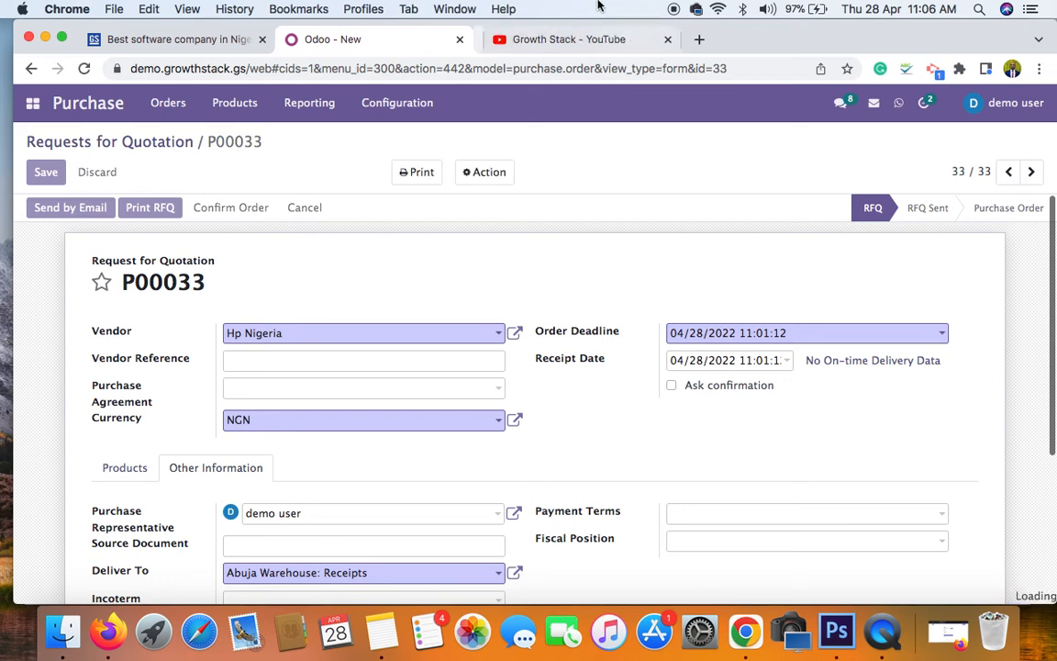
Print the updated purchase order document as a new PDF, open it and return to the order form
left_click(420, 174)
left_click(441, 203)
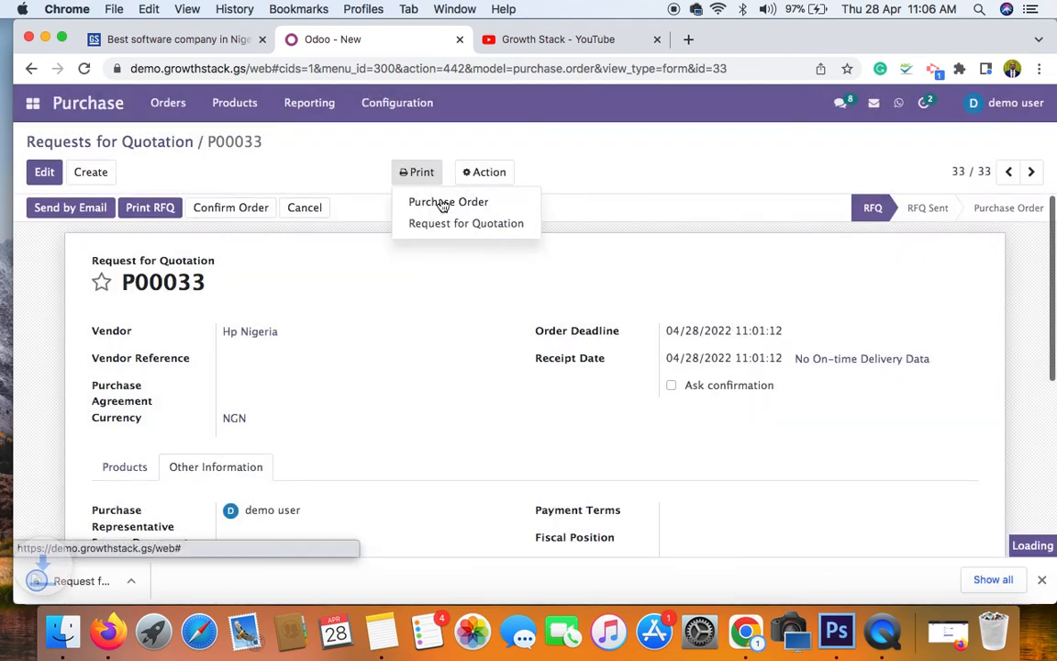
left_click(310, 321)
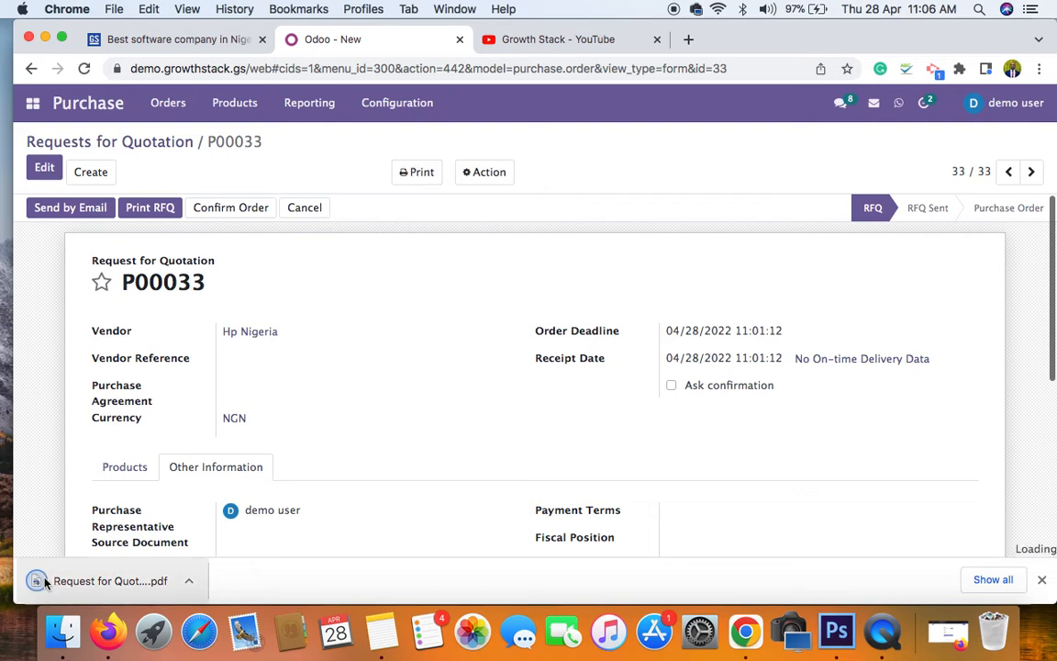
left_click(83, 584)
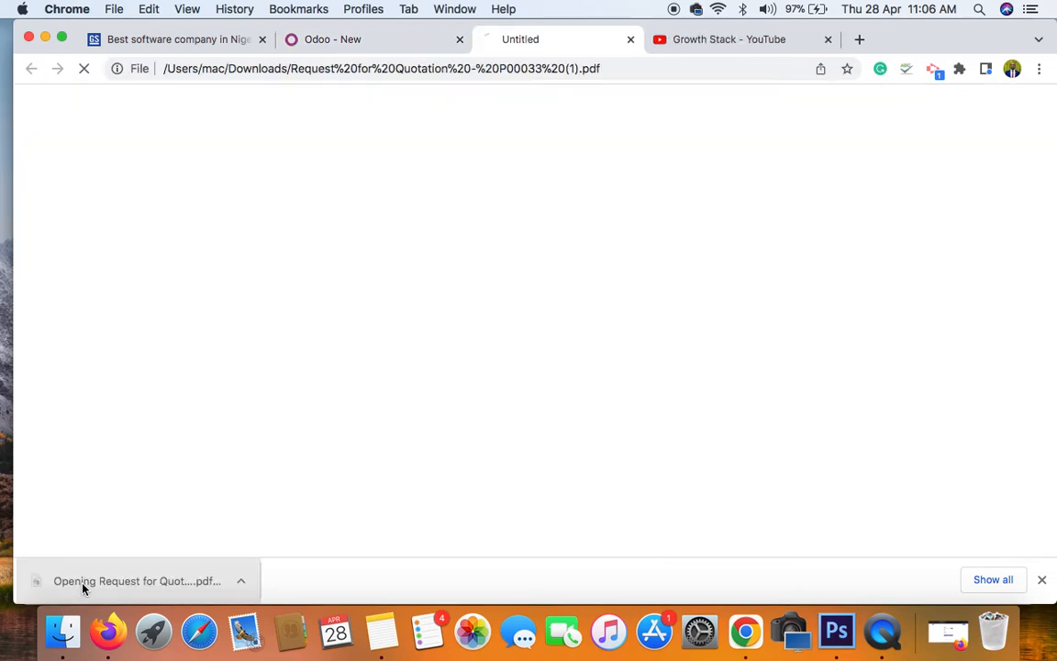
left_click(367, 42)
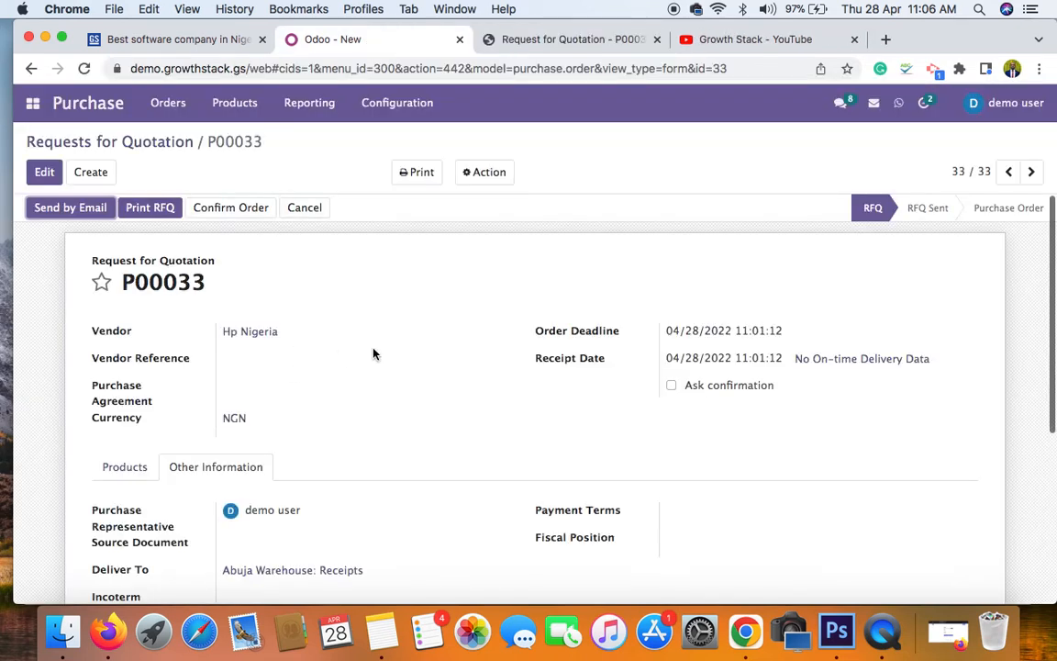
Email the request for quotation with its attached PDF to Hp Nigeria and check the logged message in the order's history
left_click(84, 209)
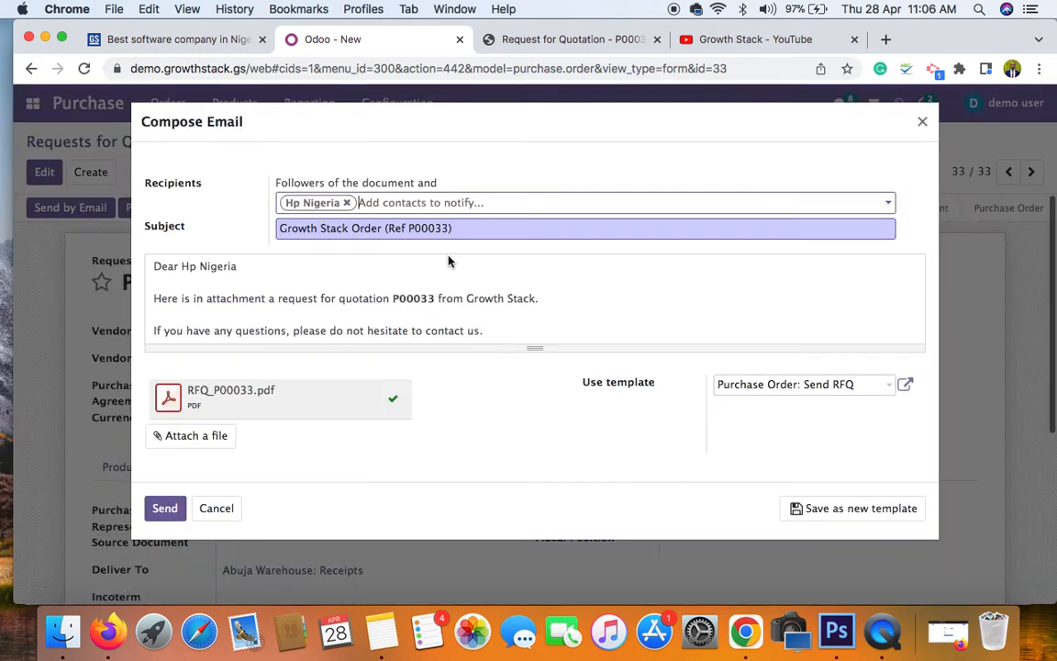
scroll(481, 283, "down", 1)
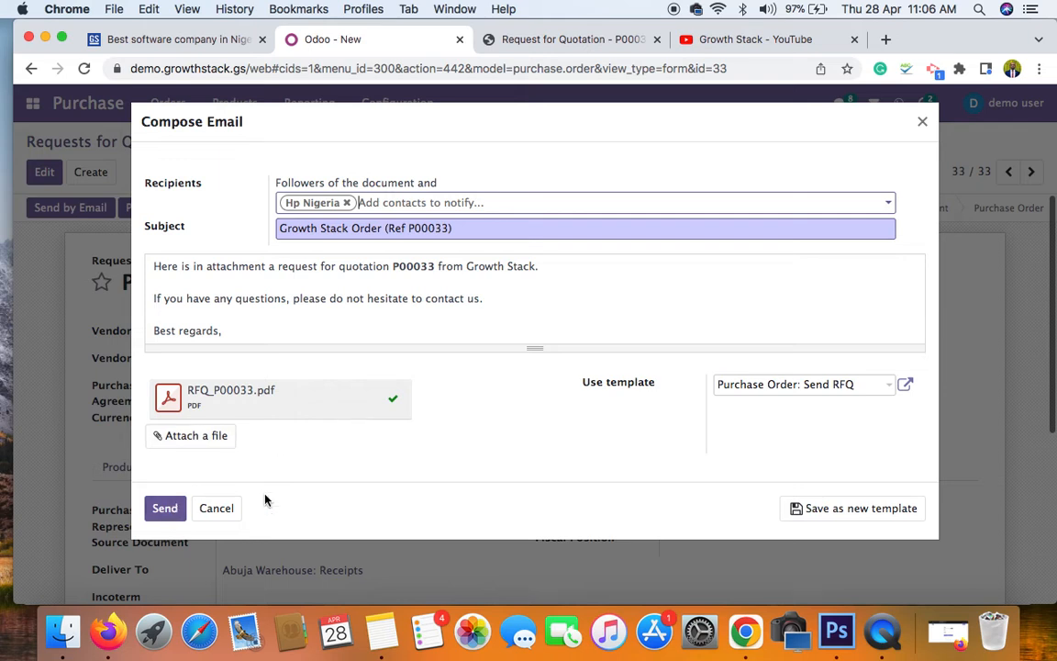
left_click(162, 506)
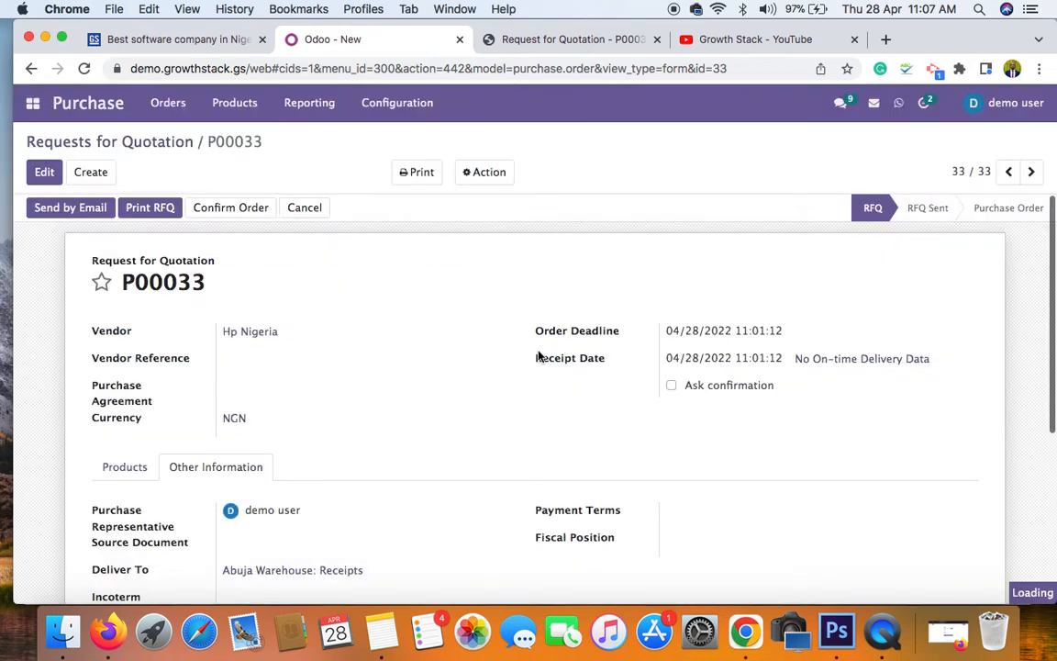
scroll(483, 397, "down", 5)
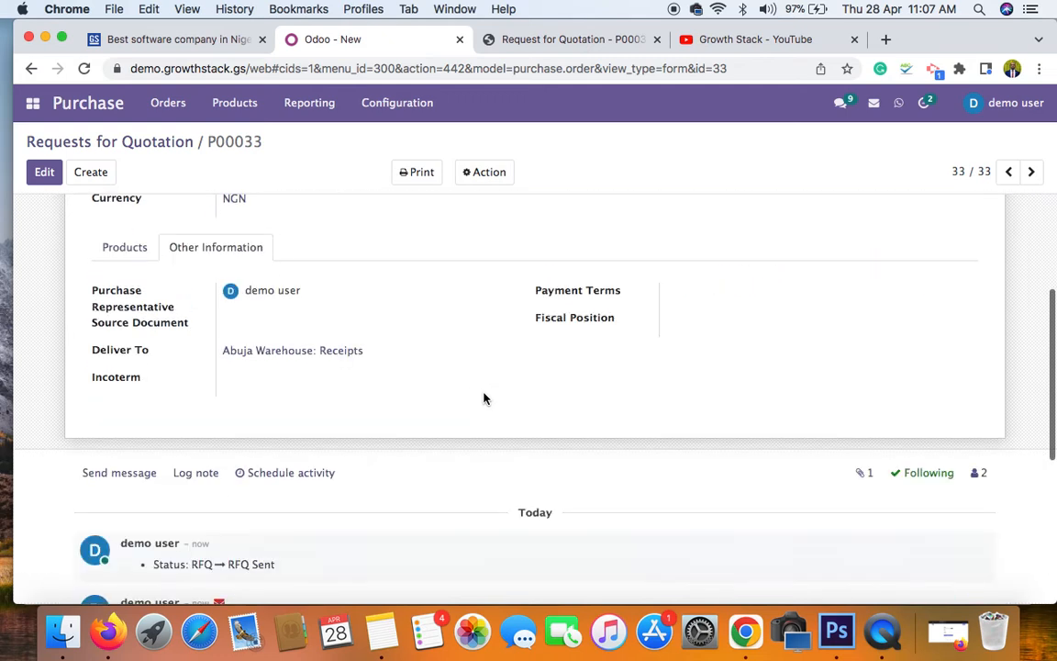
scroll(450, 413, "down", 4)
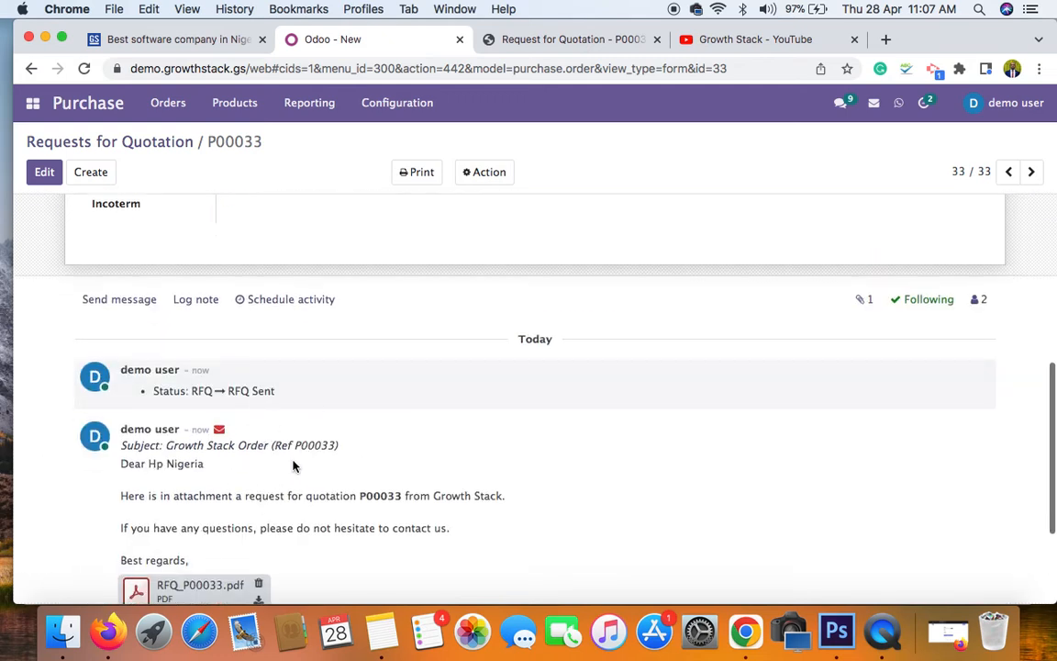
scroll(375, 467, "down", 4)
scroll(389, 470, "up", 3)
scroll(387, 470, "down", 2)
scroll(386, 469, "up", 3)
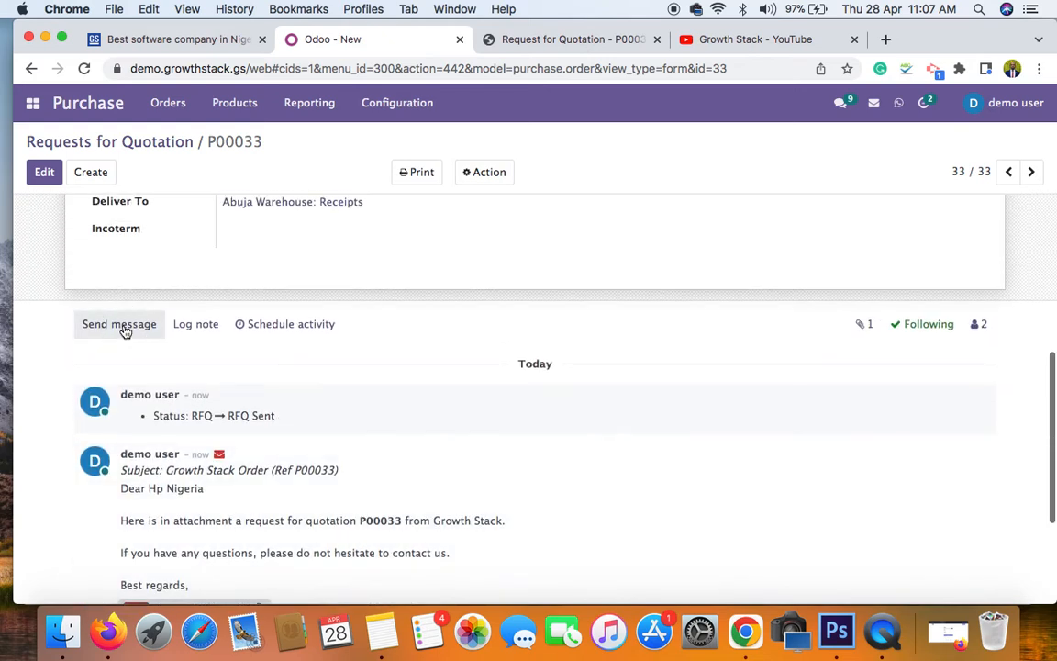
left_click(126, 329)
scroll(268, 490, "down", 1)
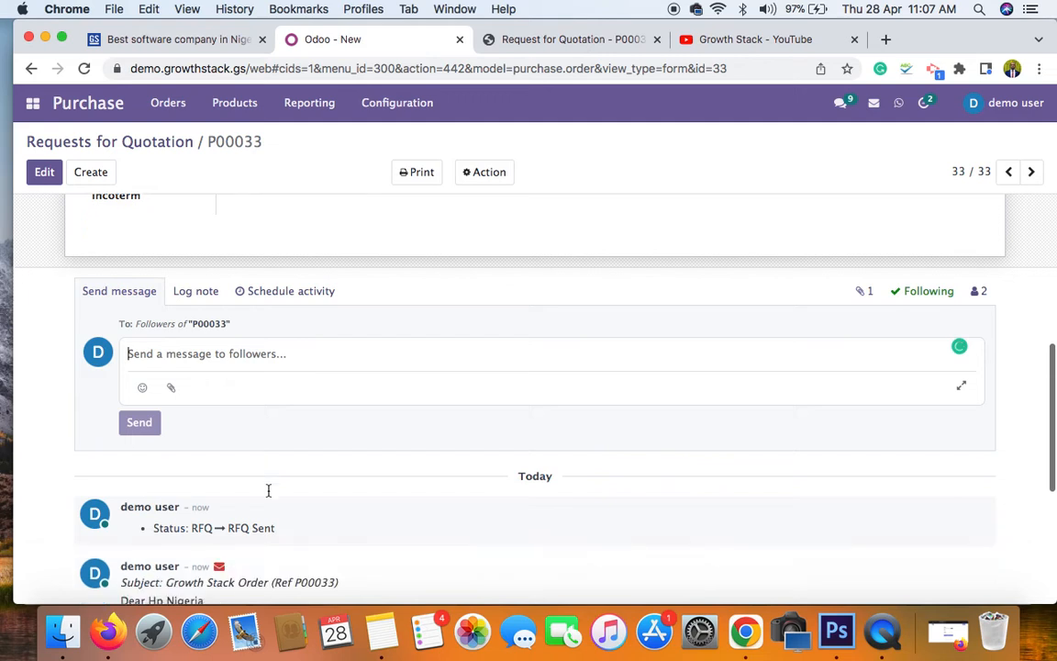
scroll(267, 491, "down", 4)
scroll(266, 493, "up", 5)
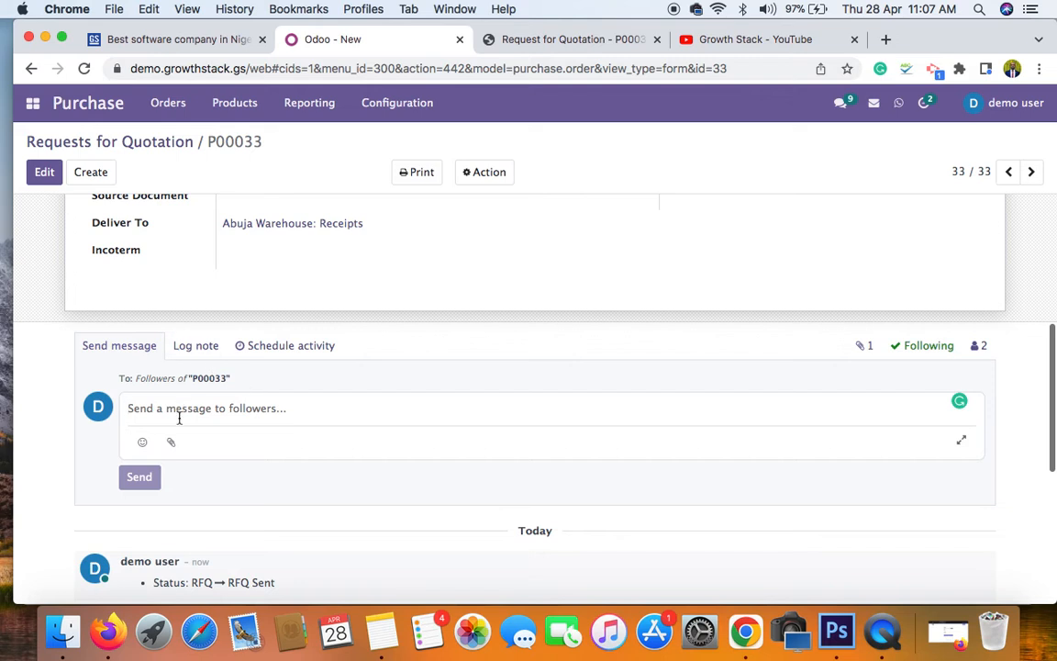
type("@")
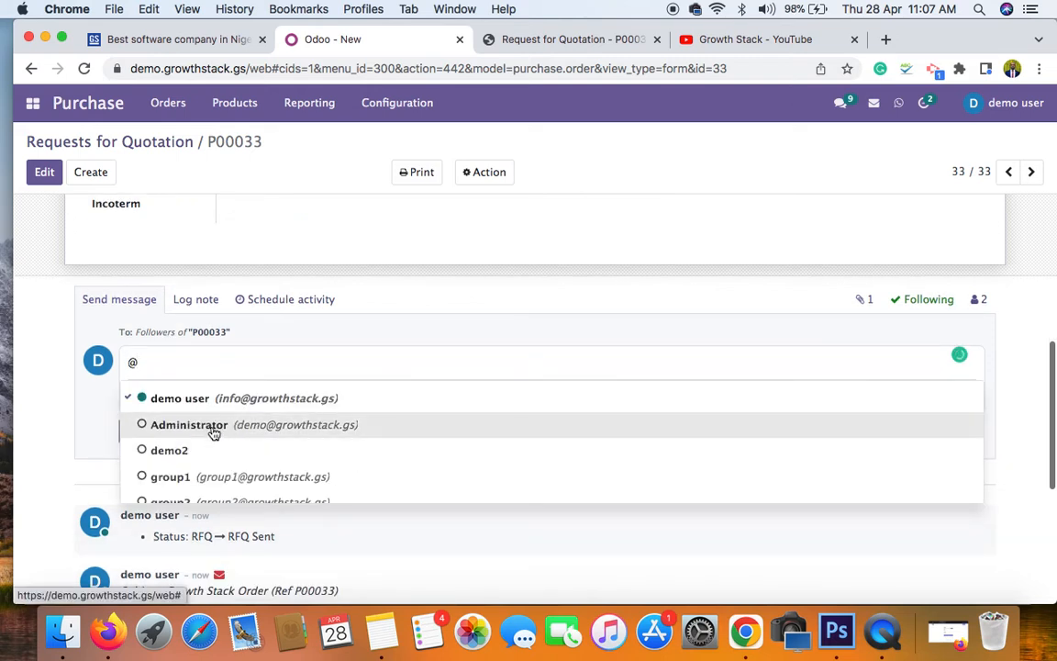
left_click(213, 477)
type("p")
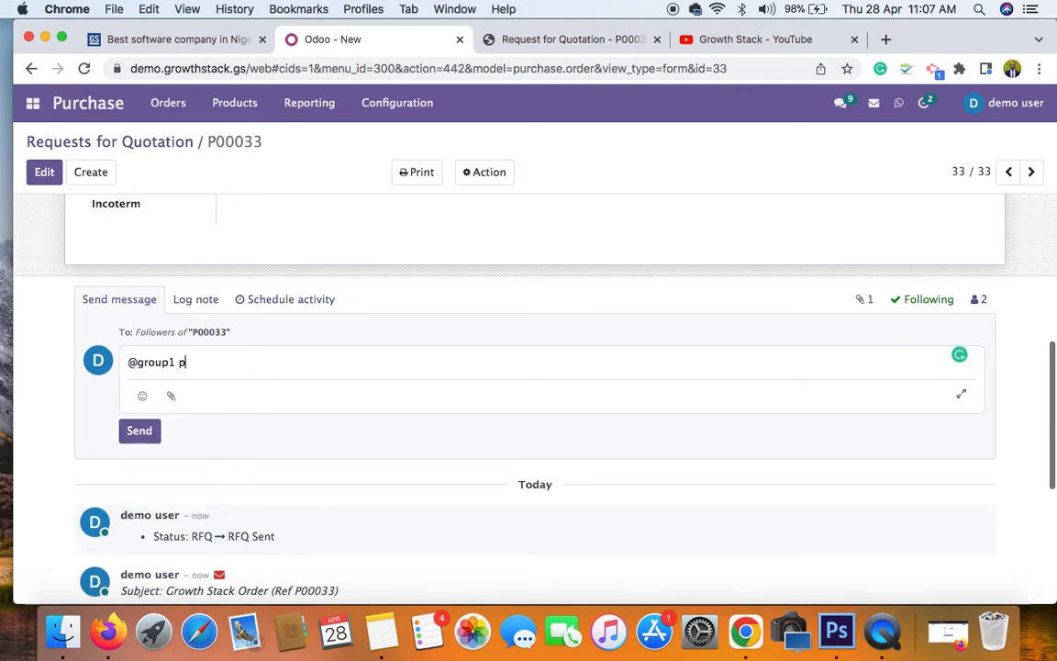
type("lease review this")
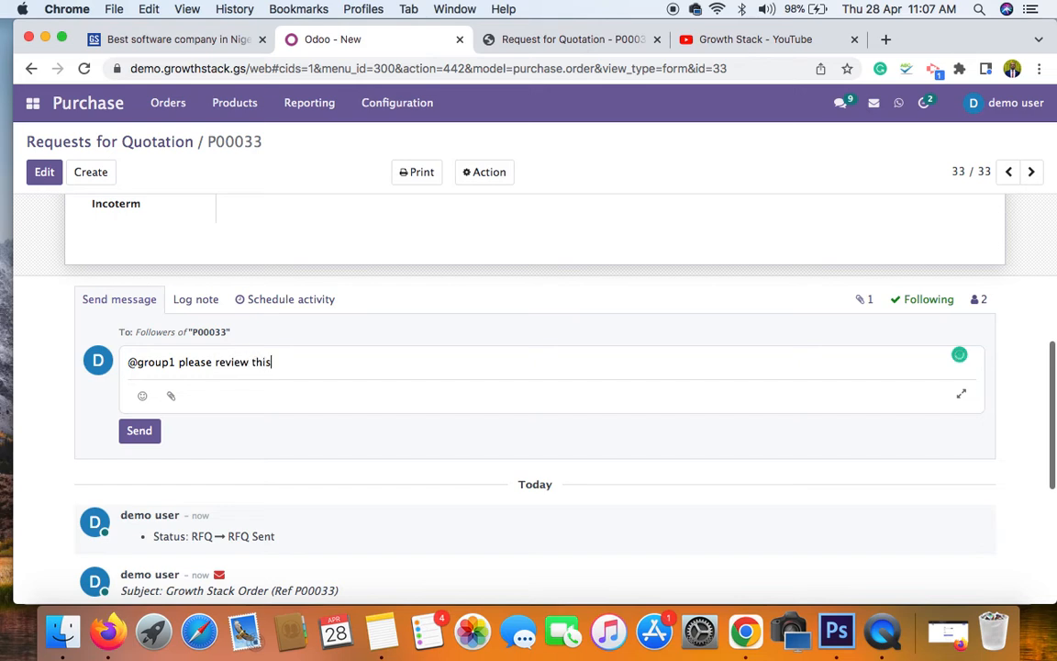
type(" PO")
left_click(138, 431)
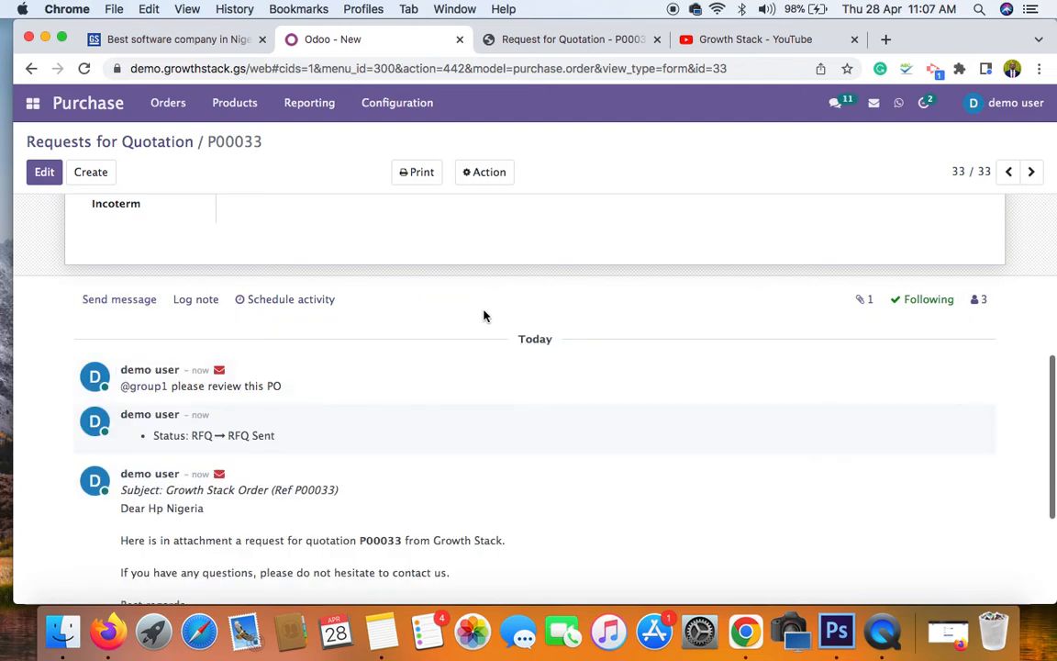
Look at the internal note form and the activity types available for scheduling, and discard the new activity
left_click(195, 301)
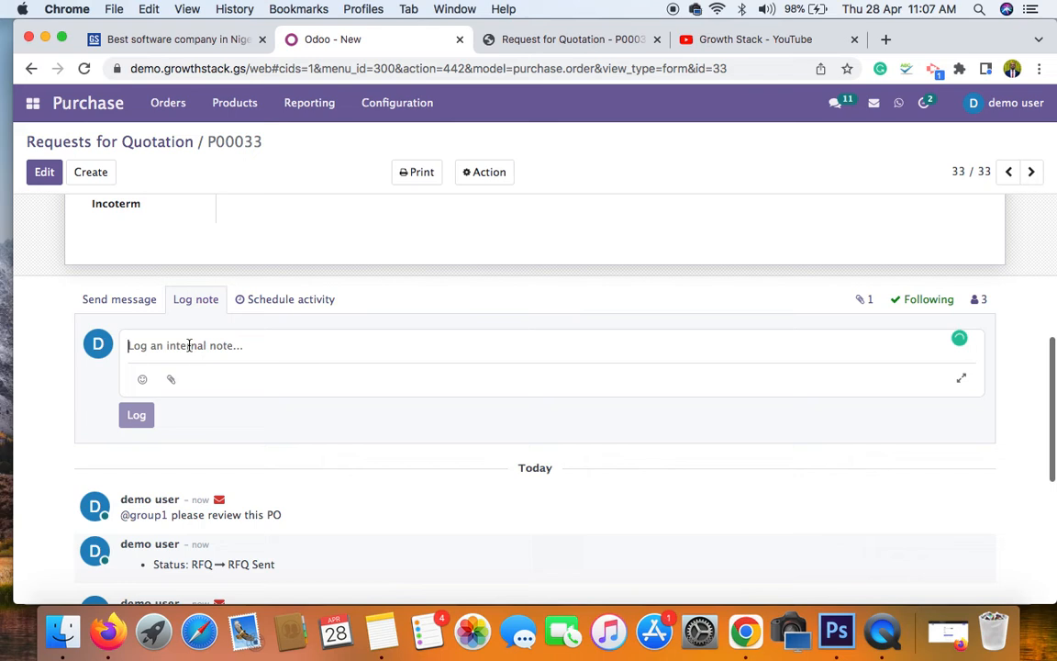
left_click(293, 302)
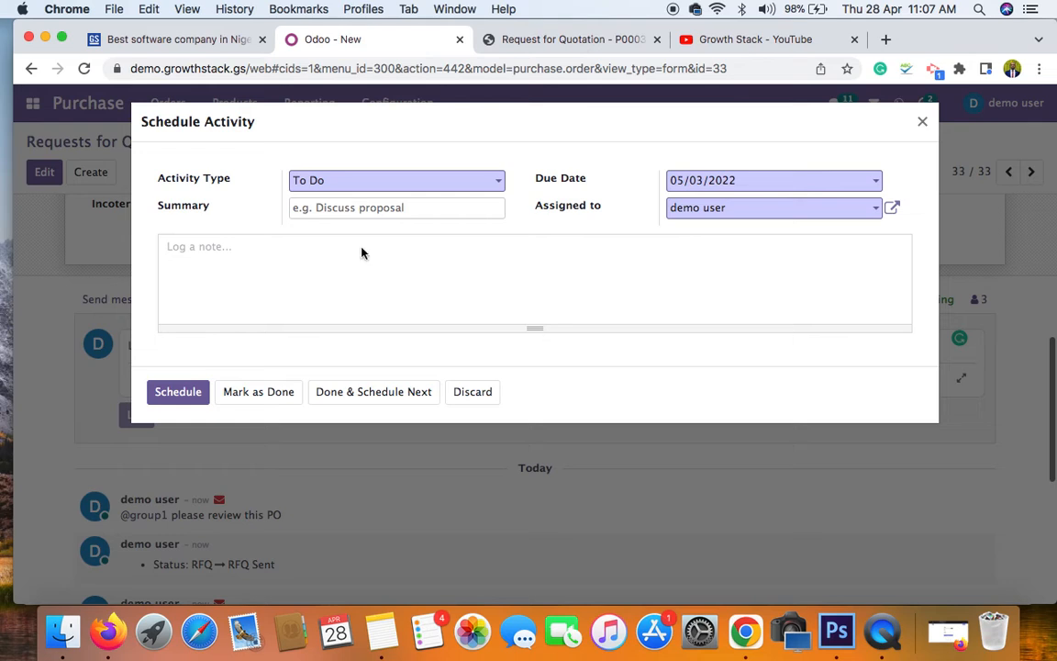
left_click(491, 180)
left_click(439, 154)
left_click(472, 393)
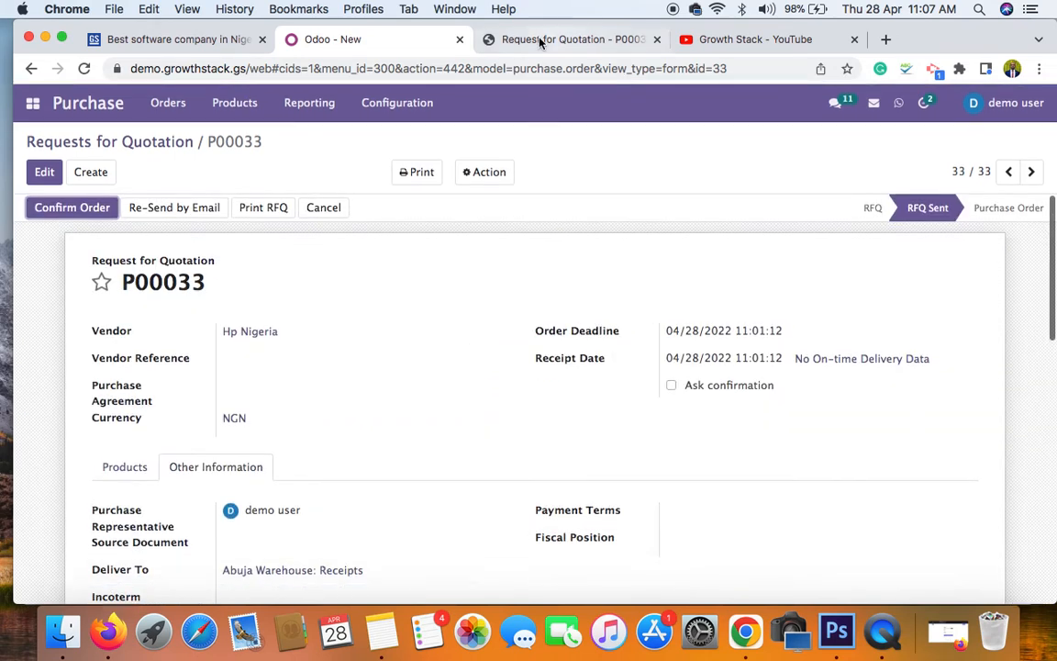
Review the whole printed request for quotation PDF, including addresses, product lines and totals, and return to the order form
left_click(540, 40)
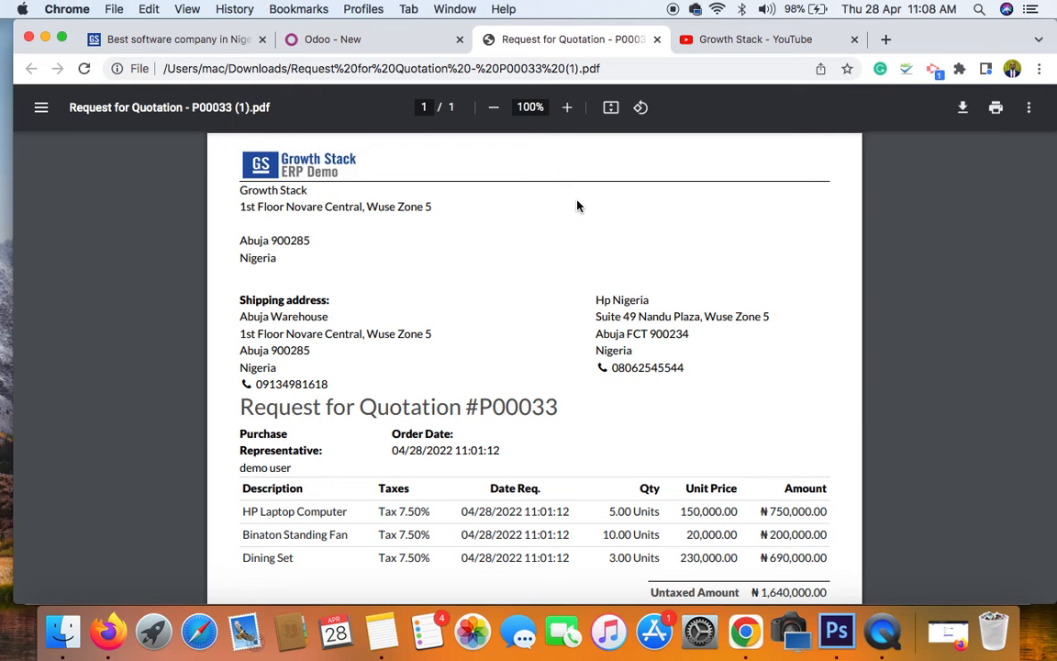
scroll(644, 327, "down", 5)
scroll(645, 327, "up", 5)
scroll(334, 372, "down", 5)
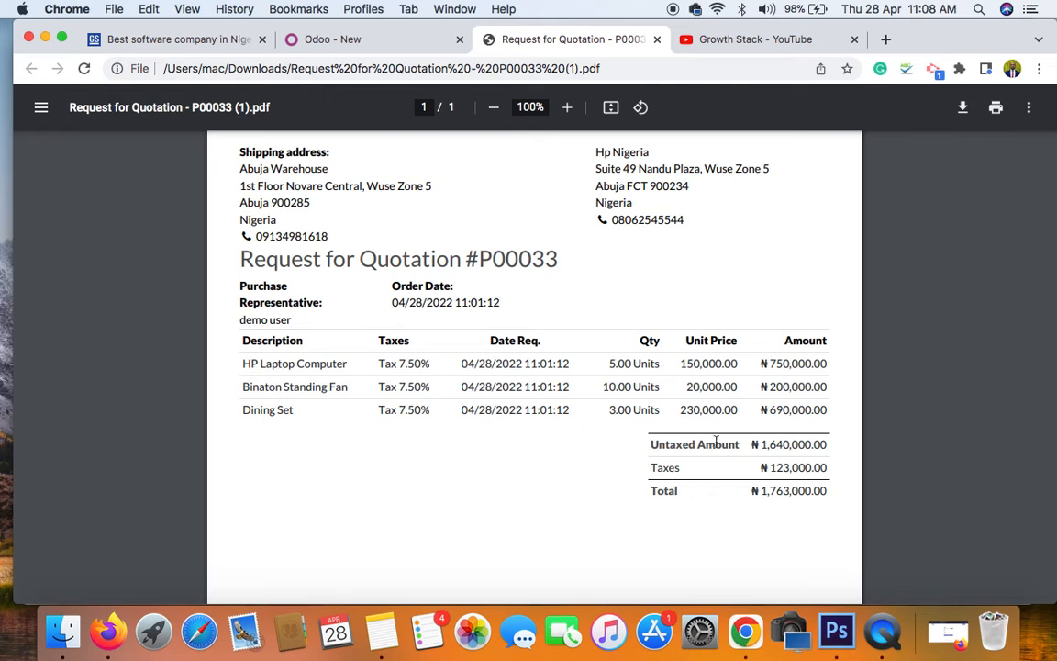
scroll(715, 443, "down", 2)
scroll(716, 443, "down", 5)
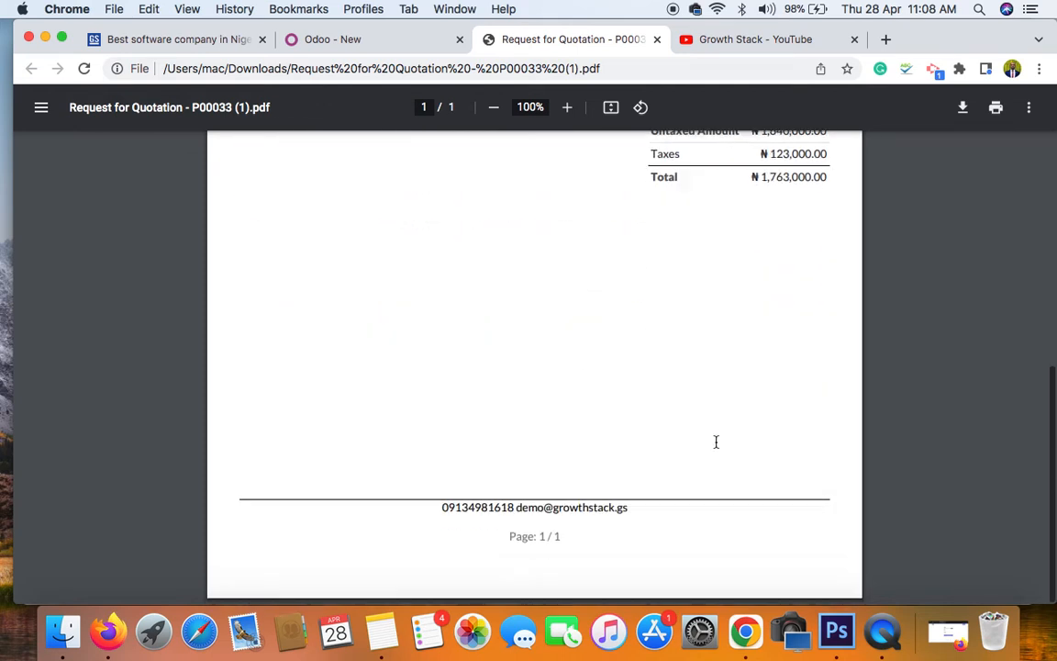
scroll(716, 442, "up", 10)
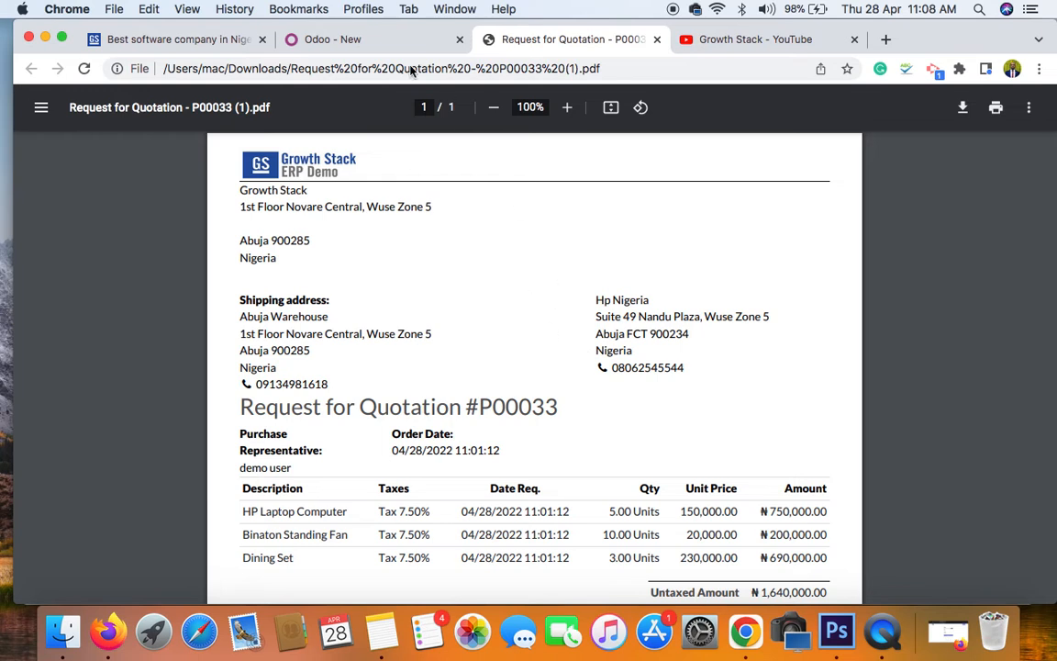
left_click(368, 41)
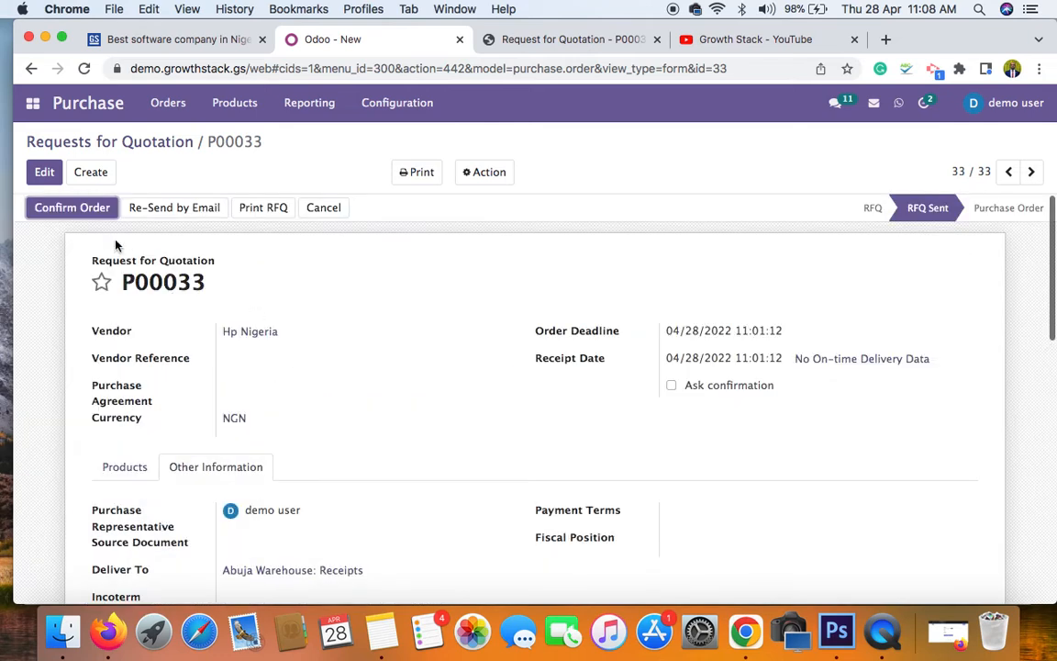
Confirm the order as a purchase order and review the received and billed quantities on its product lines
left_click(80, 213)
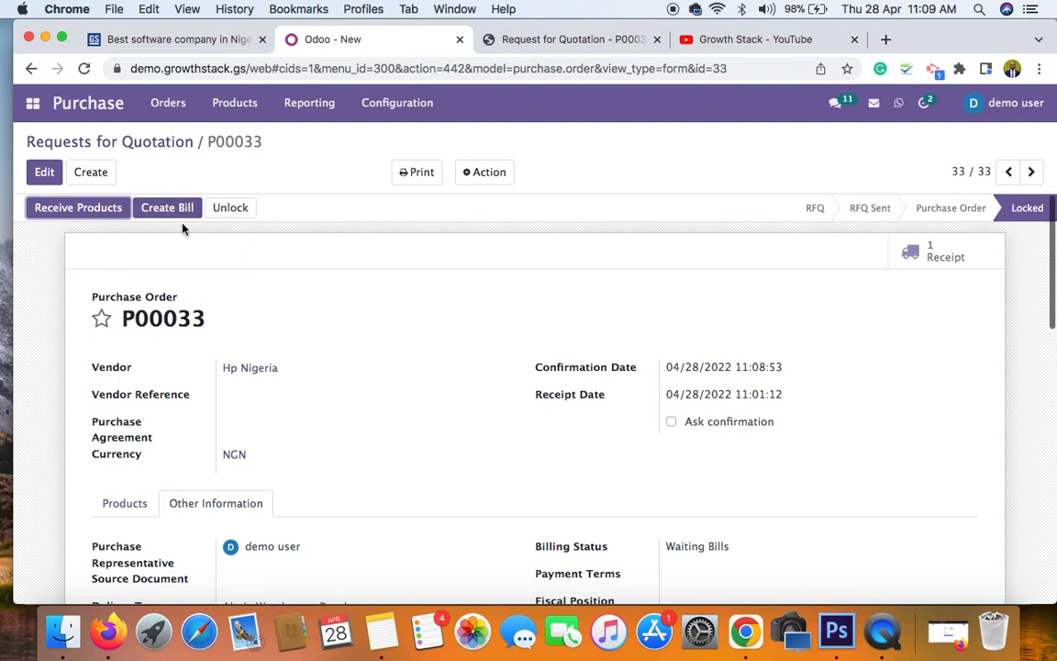
scroll(267, 356, "down", 5)
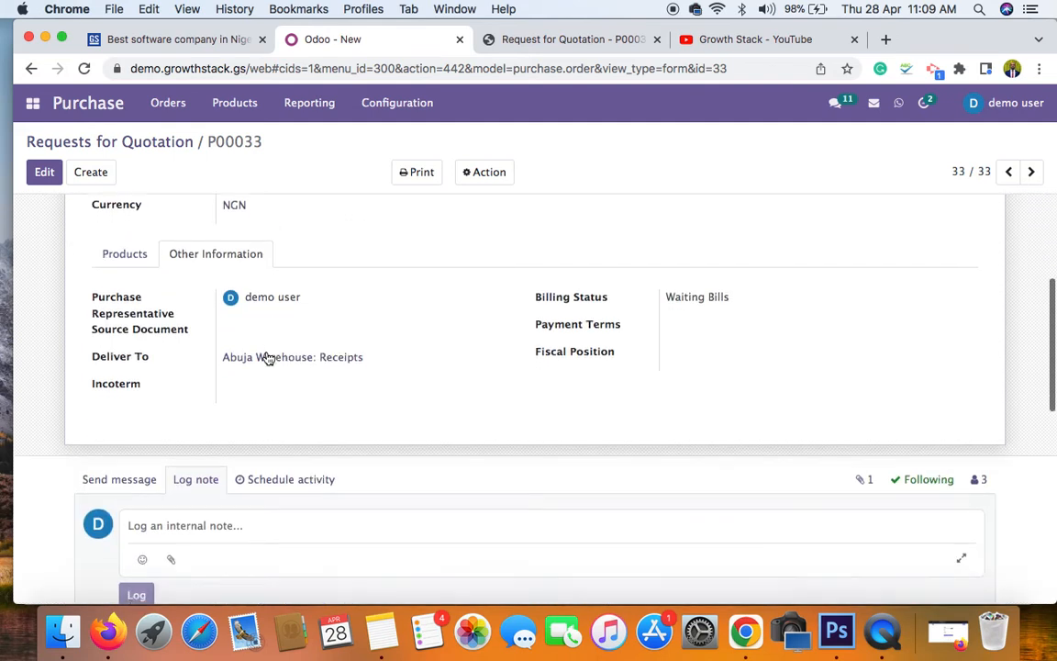
scroll(267, 356, "up", 5)
scroll(267, 356, "down", 1)
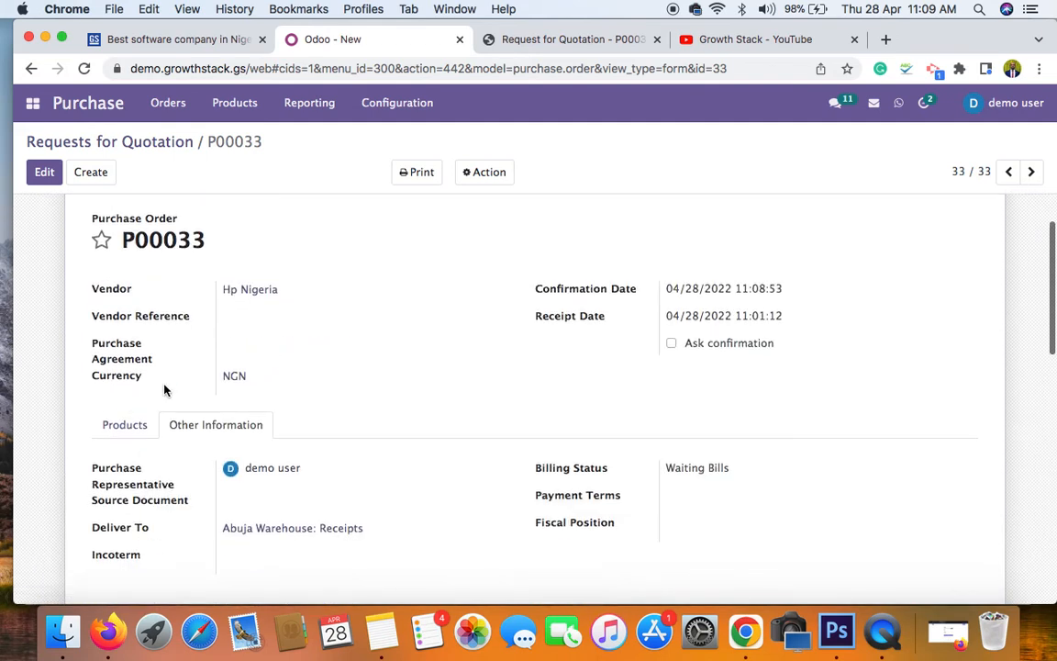
left_click(127, 428)
scroll(489, 354, "down", 5)
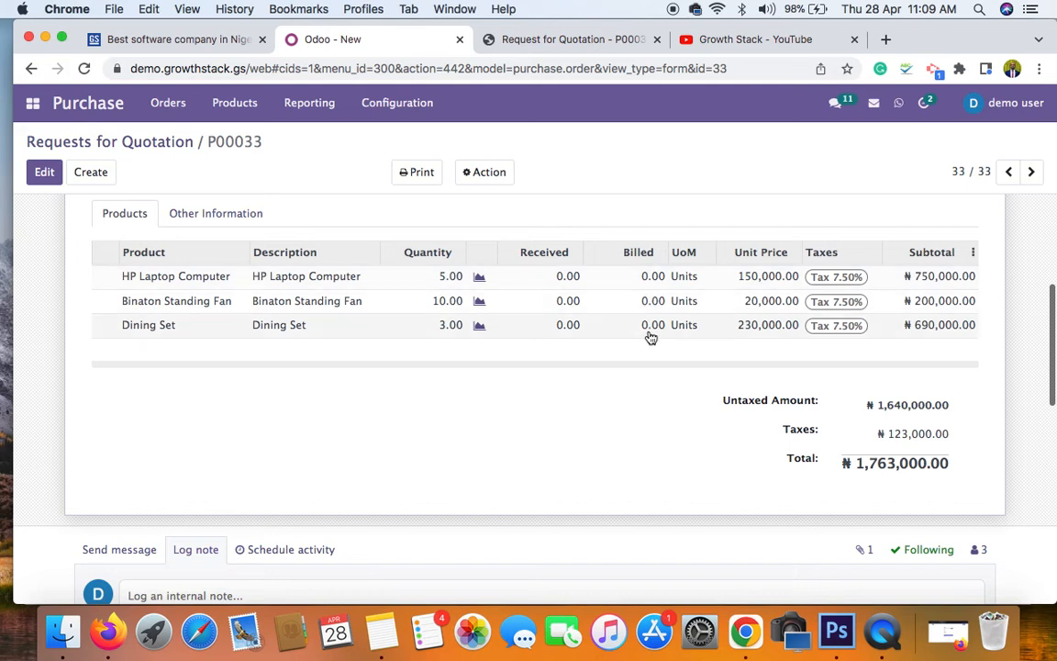
Create a draft vendor bill from the confirmed purchase order and look it over
scroll(647, 344, "up", 5)
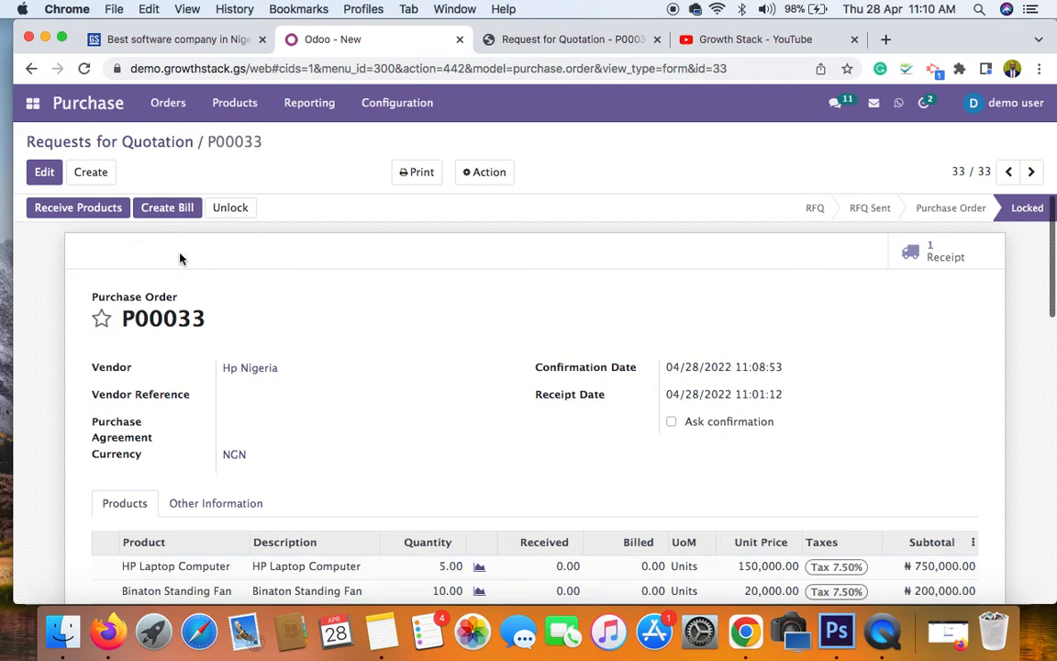
left_click(166, 212)
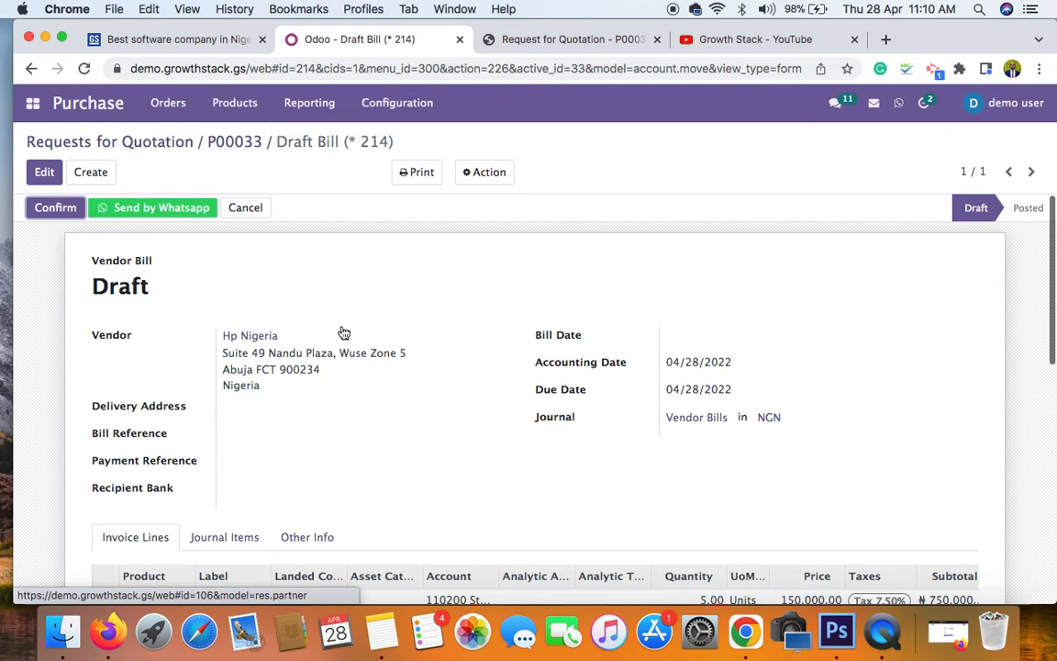
scroll(372, 347, "down", 2)
scroll(376, 349, "up", 2)
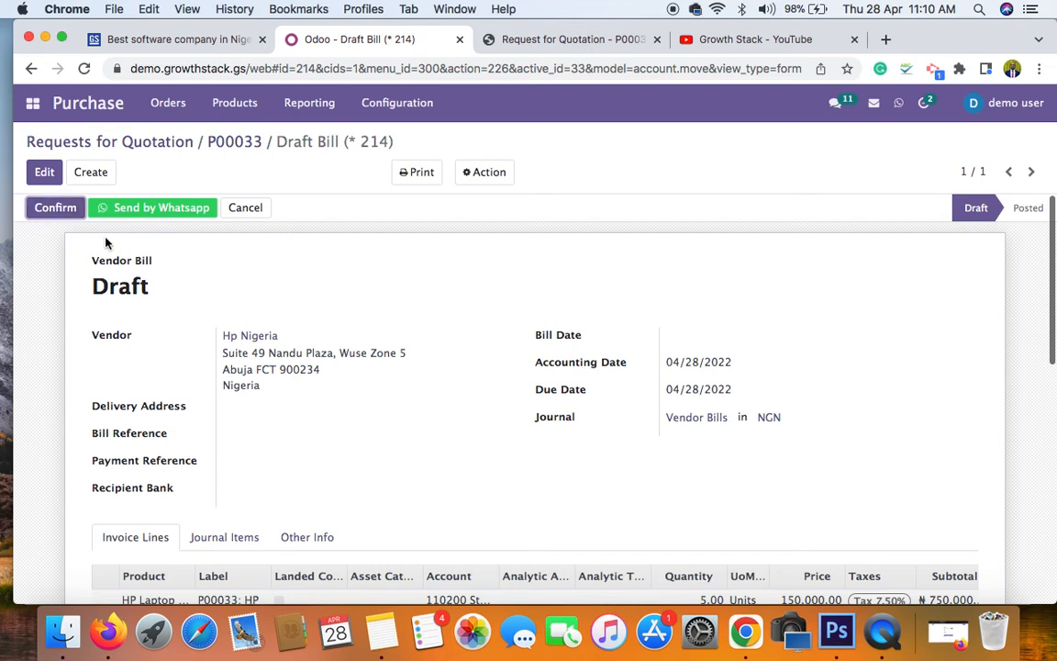
Switch to the Accounting module and open its list of vendor bills
left_click(35, 106)
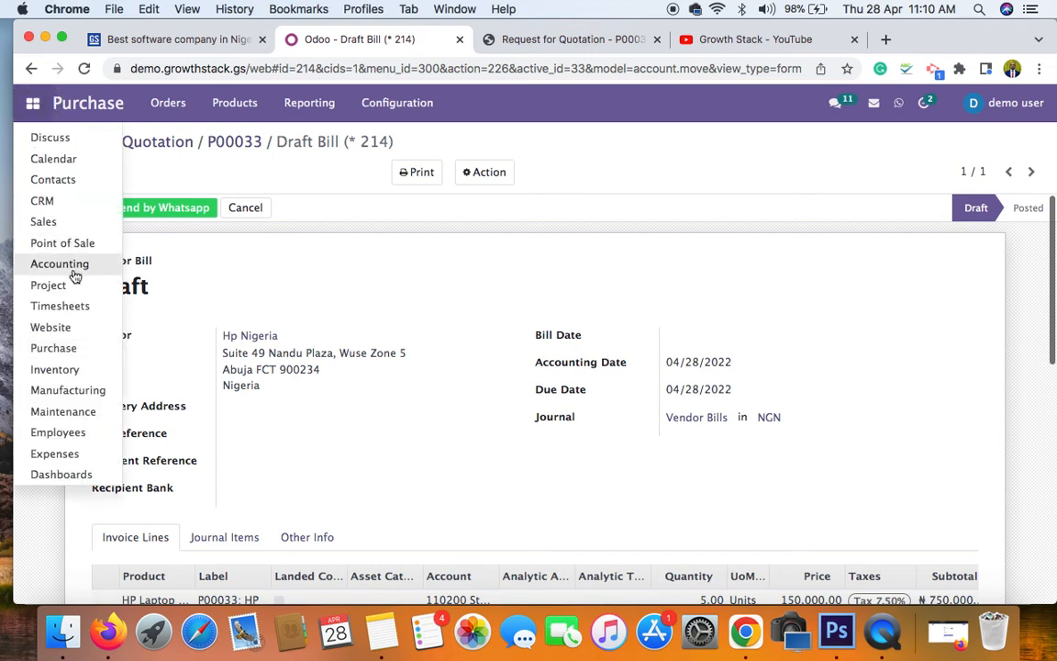
left_click(65, 266)
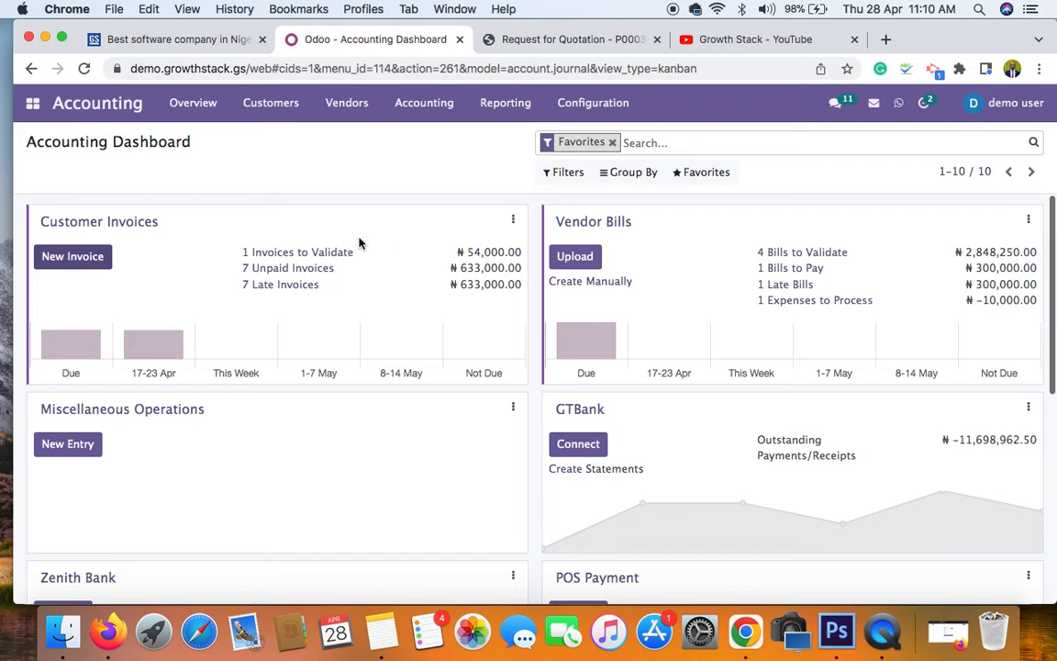
left_click(345, 102)
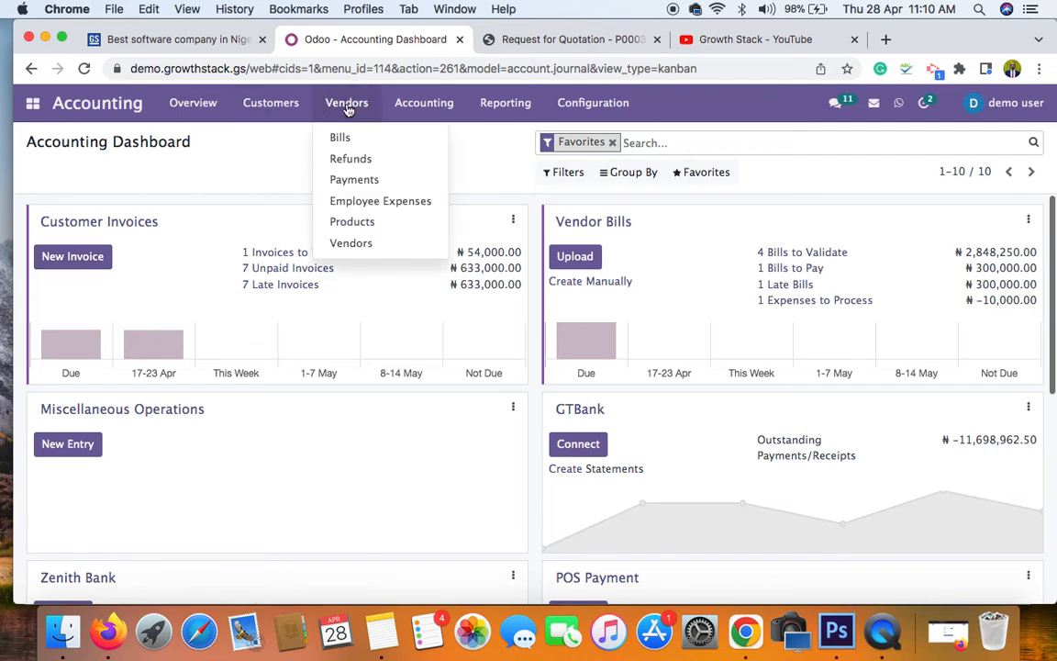
left_click(343, 138)
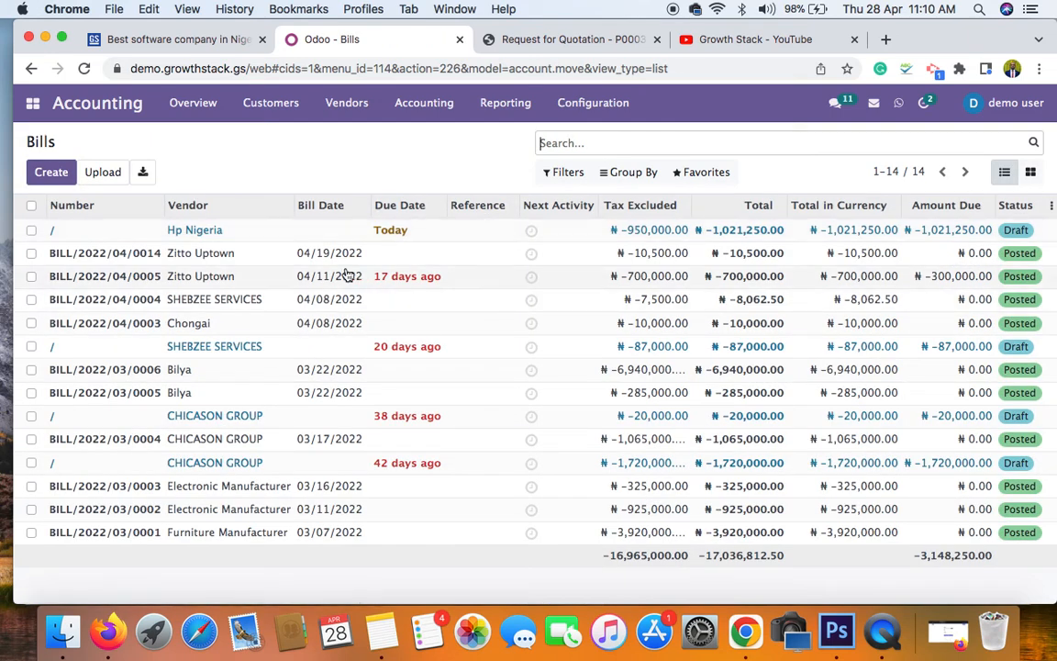
Open the draft Hp Nigeria bill from the list and review its invoice lines and totals
left_click(203, 233)
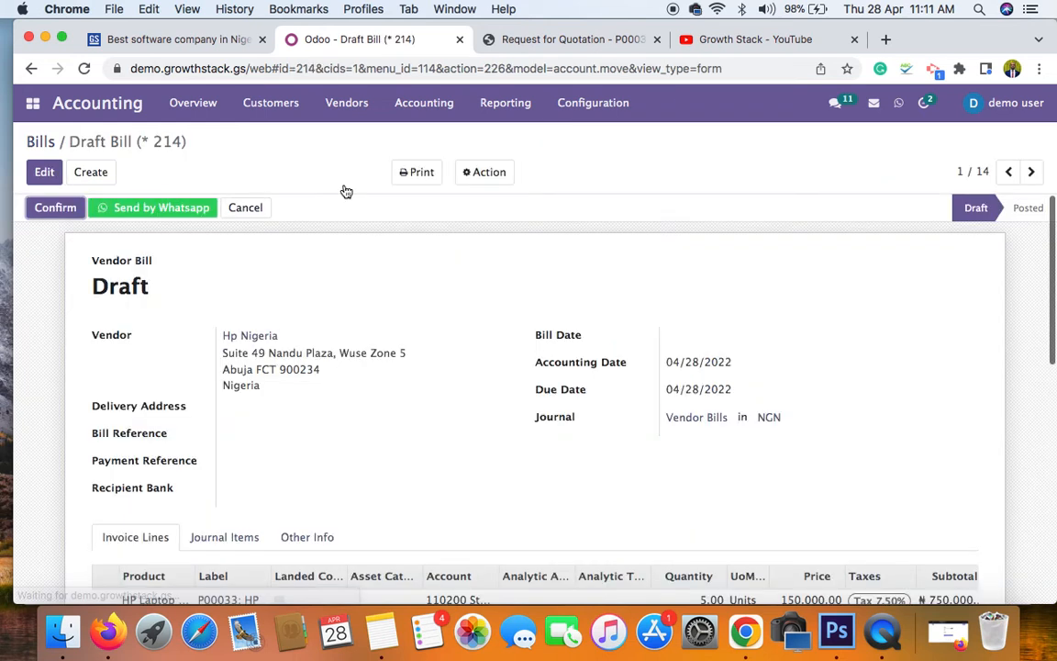
scroll(425, 404, "down", 10)
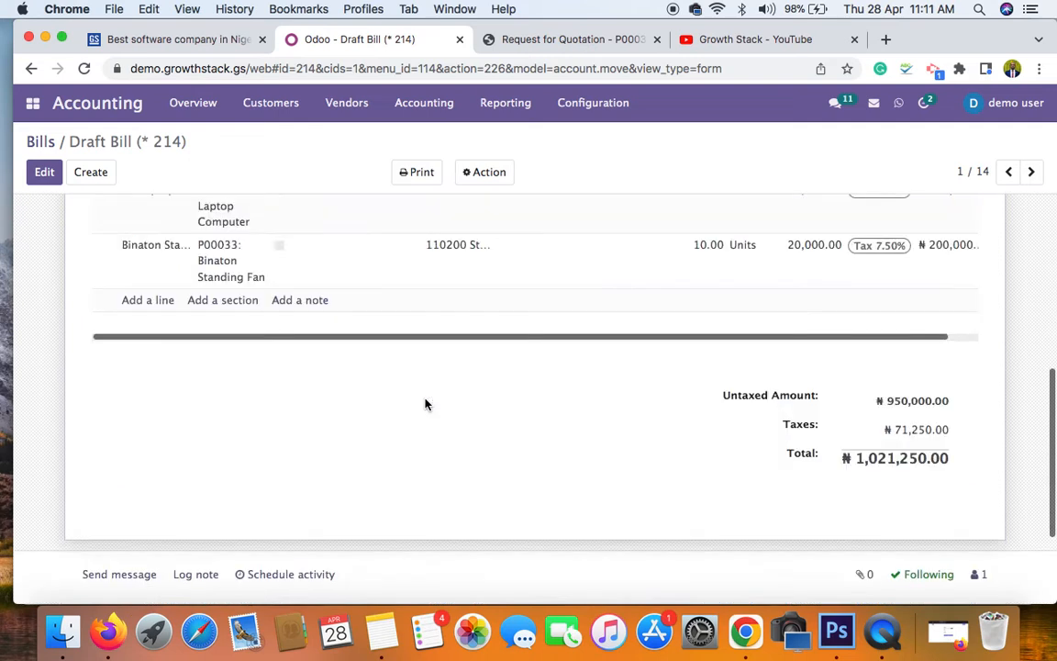
scroll(425, 404, "up", 6)
scroll(425, 404, "up", 2)
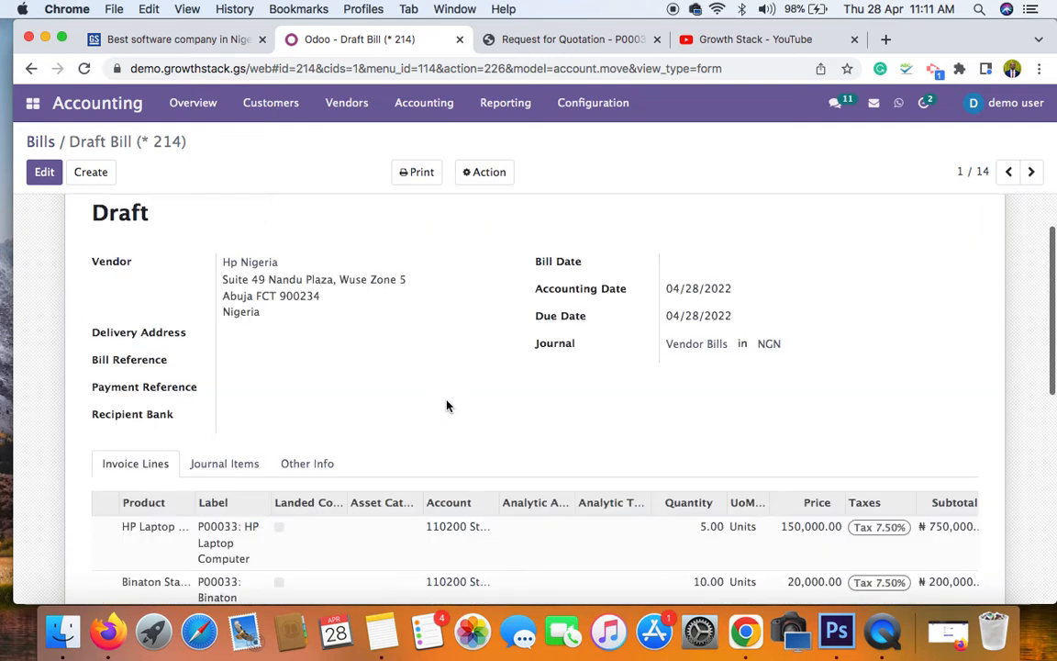
scroll(447, 405, "down", 5)
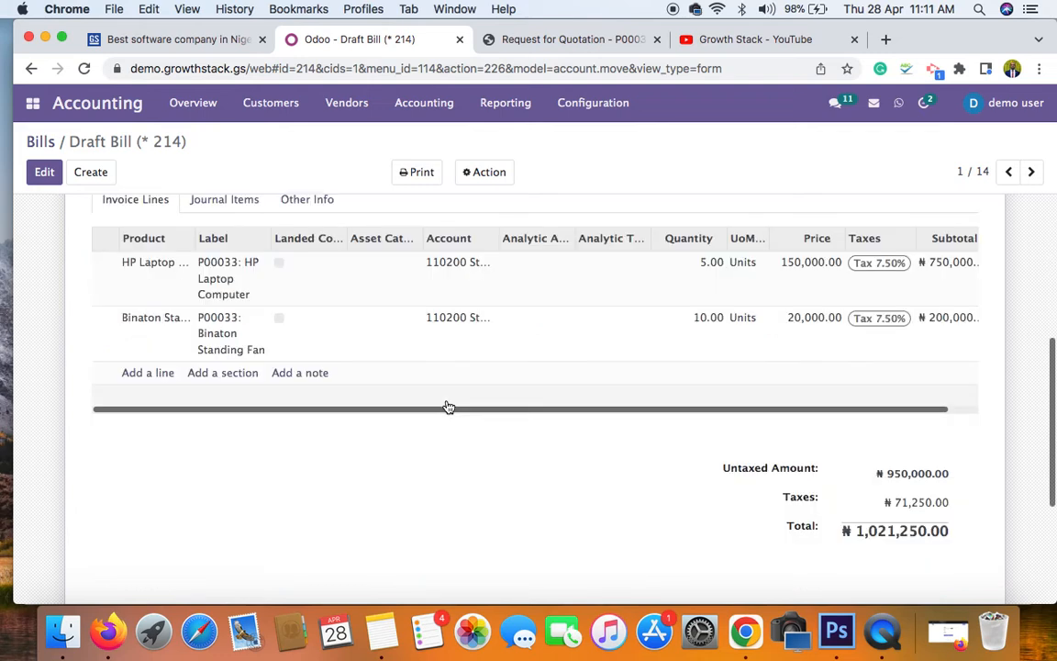
Try to confirm the draft Hp Nigeria vendor bill while its bill date is empty
scroll(448, 407, "up", 5)
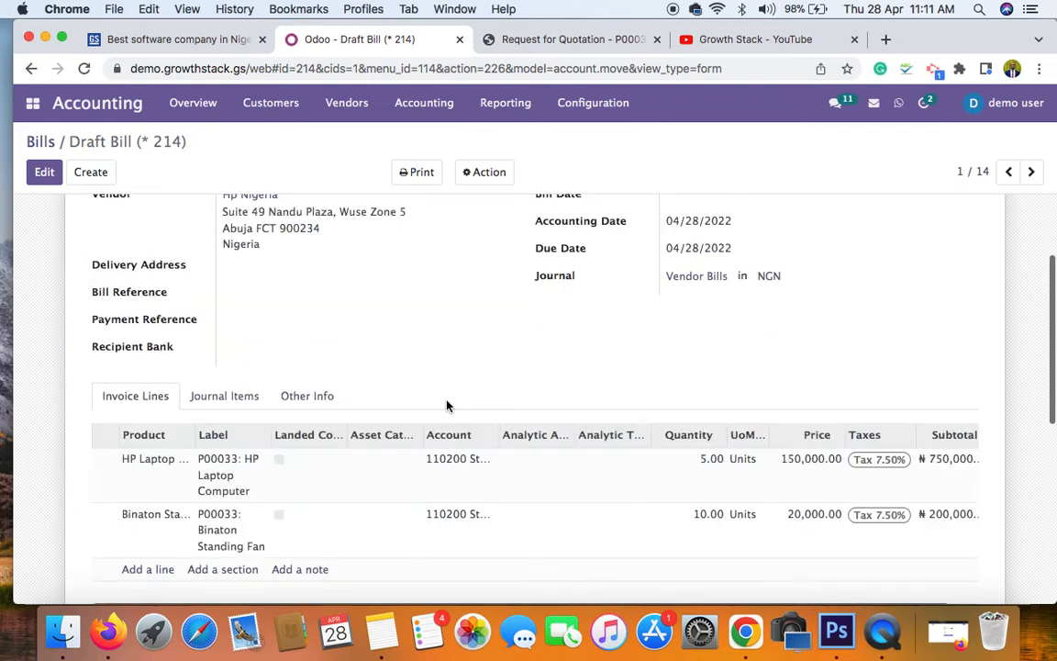
scroll(456, 338, "up", 1)
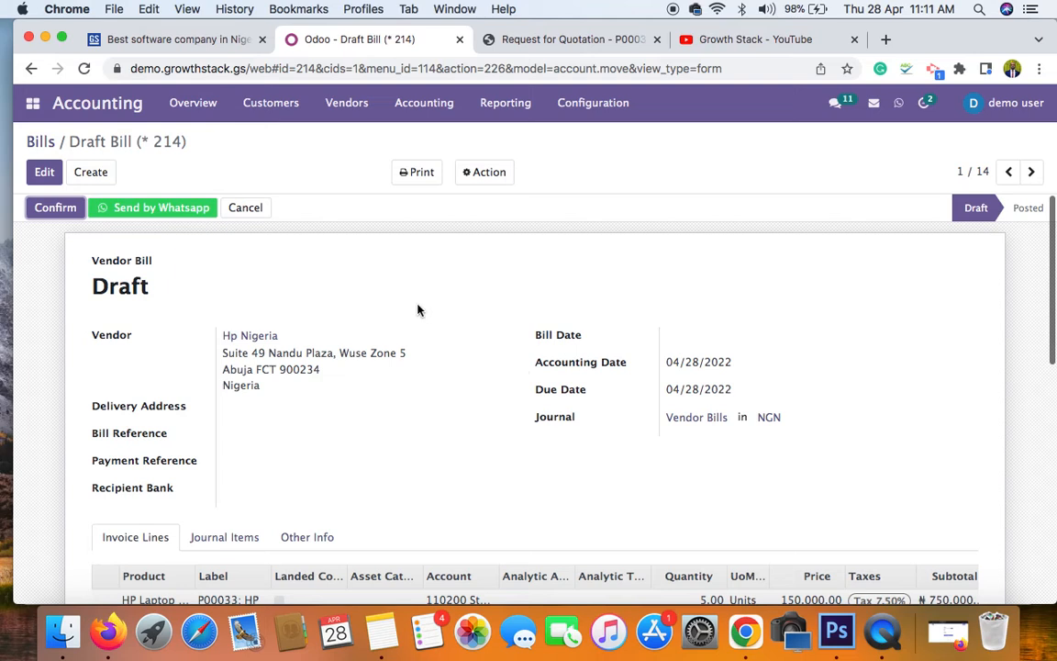
left_click(57, 209)
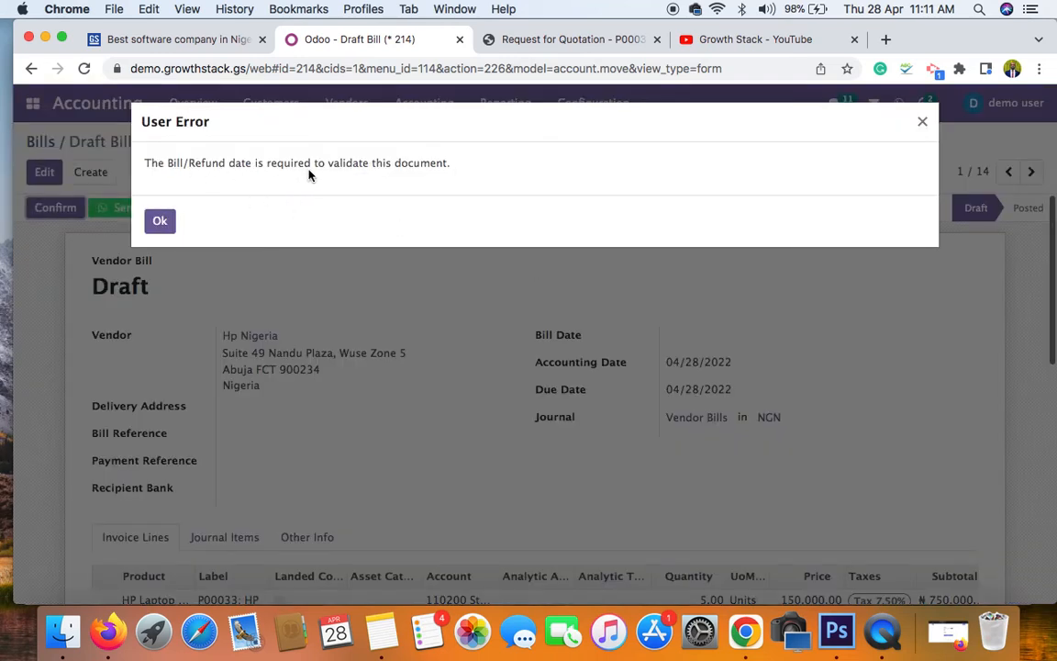
left_click(157, 221)
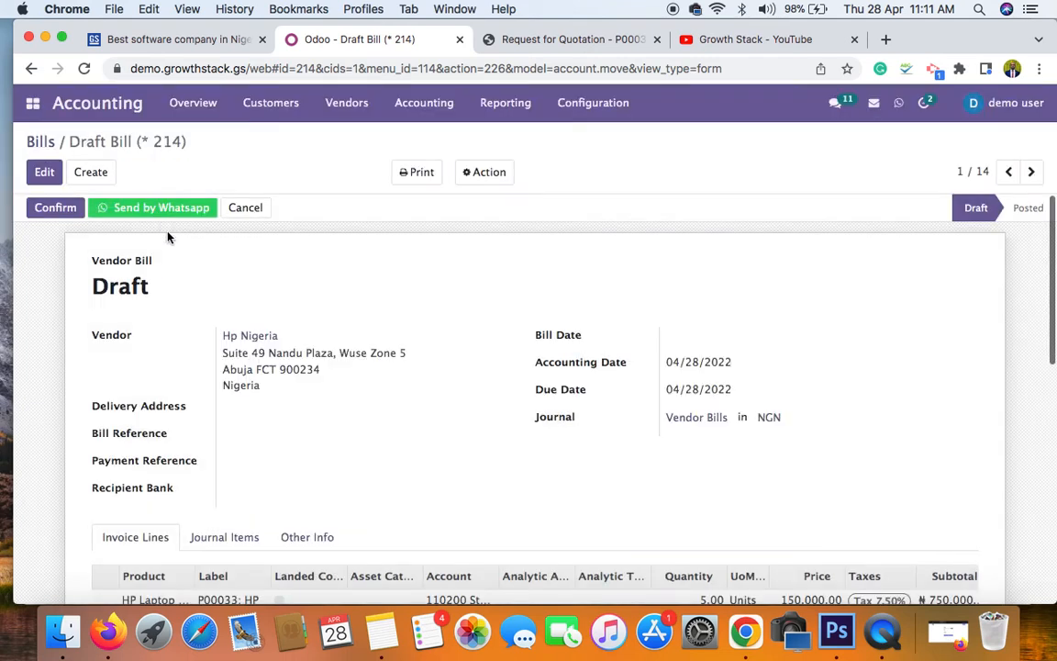
Set the draft bill's bill date to 04/28/2022 and look through its journal items and other info
left_click(46, 173)
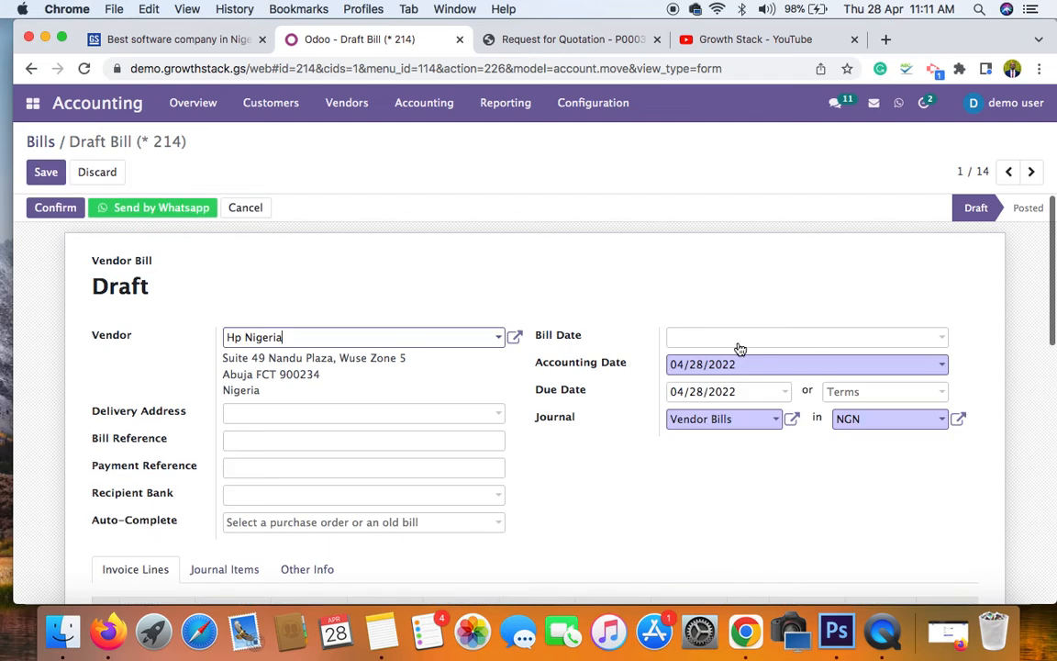
left_click(744, 339)
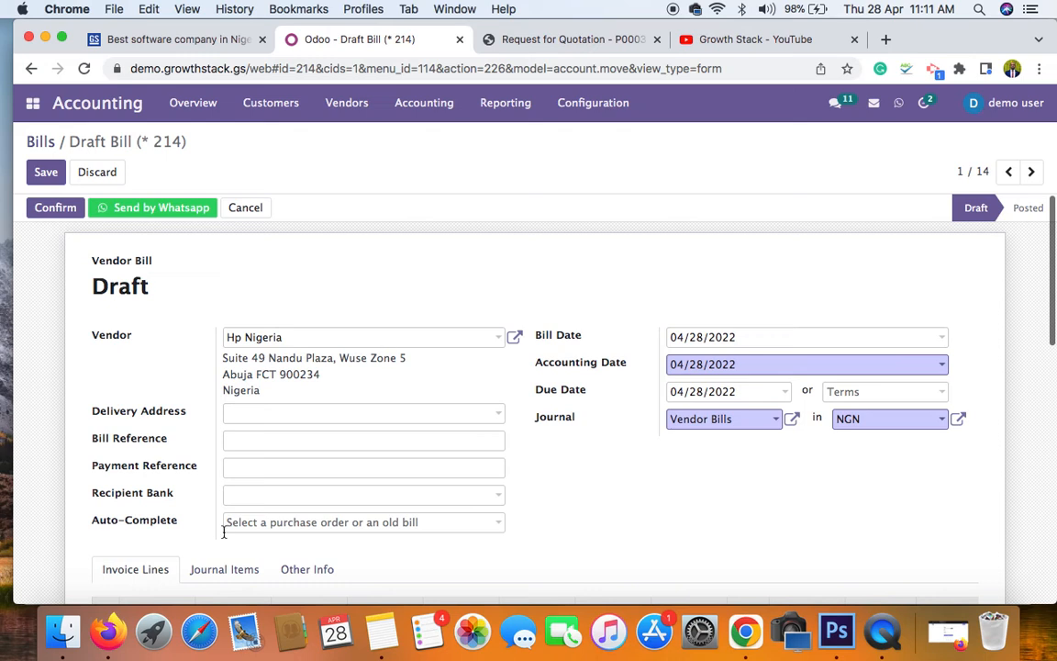
scroll(181, 370, "down", 3)
scroll(181, 370, "down", 3)
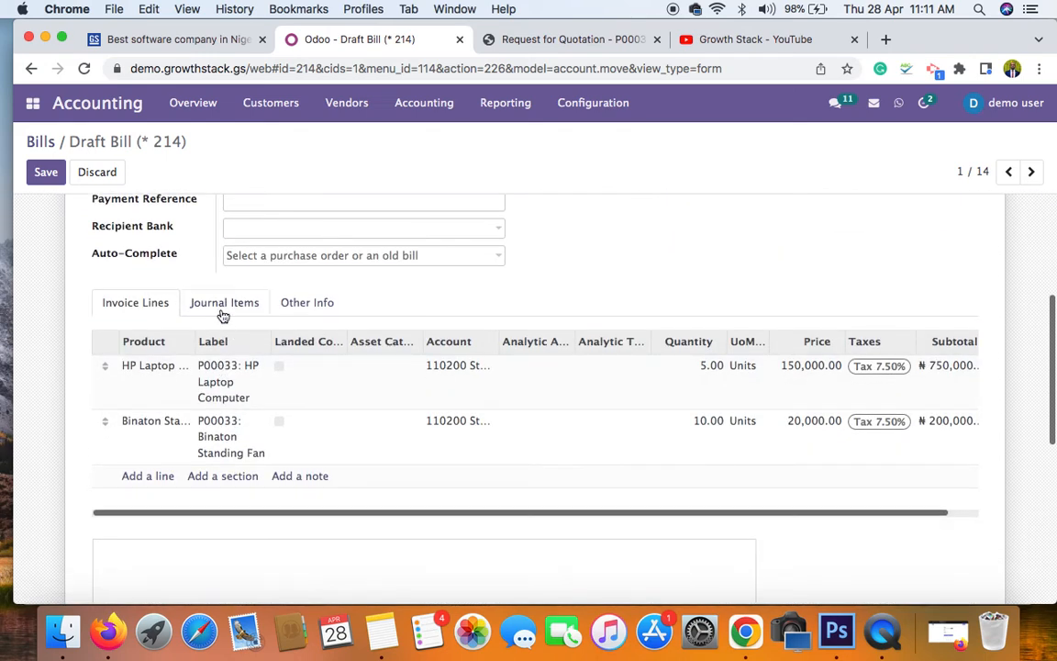
left_click(224, 310)
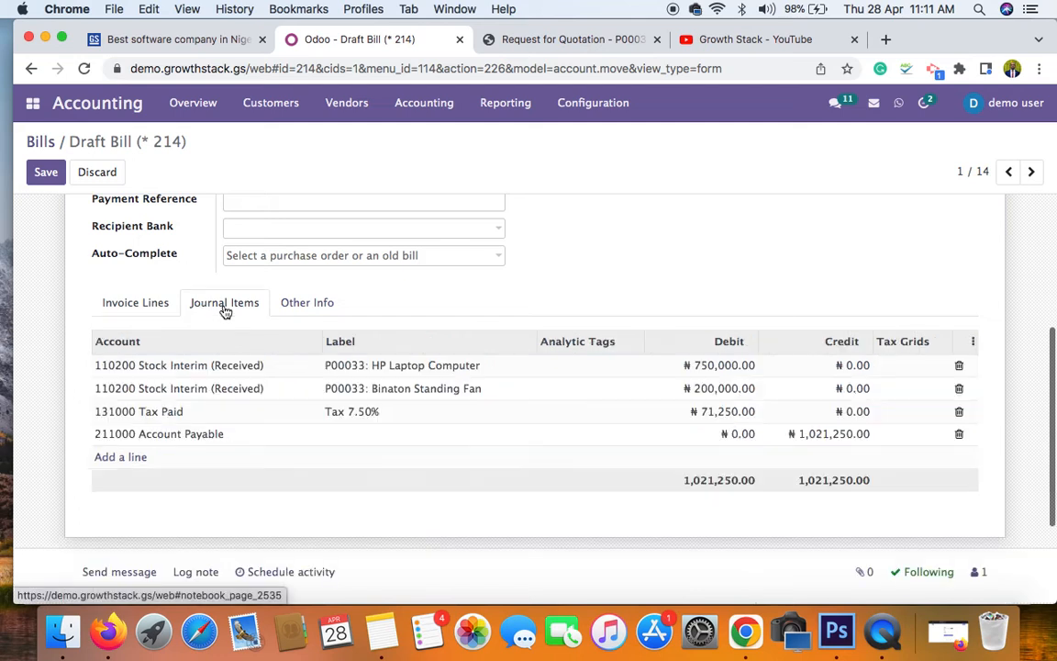
left_click(311, 309)
left_click(151, 307)
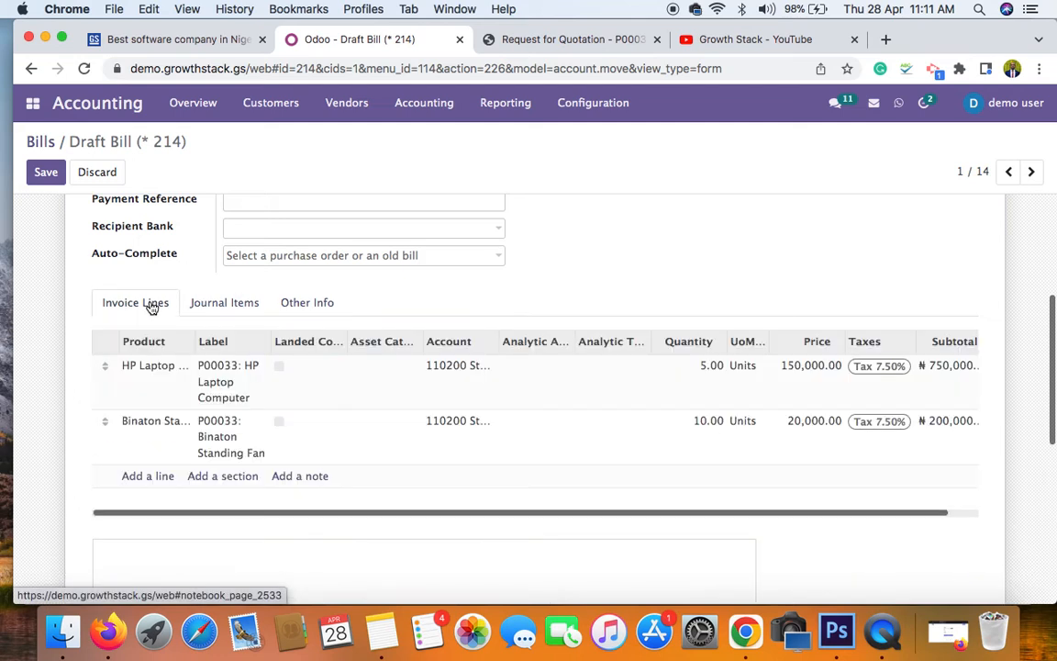
scroll(160, 267, "up", 5)
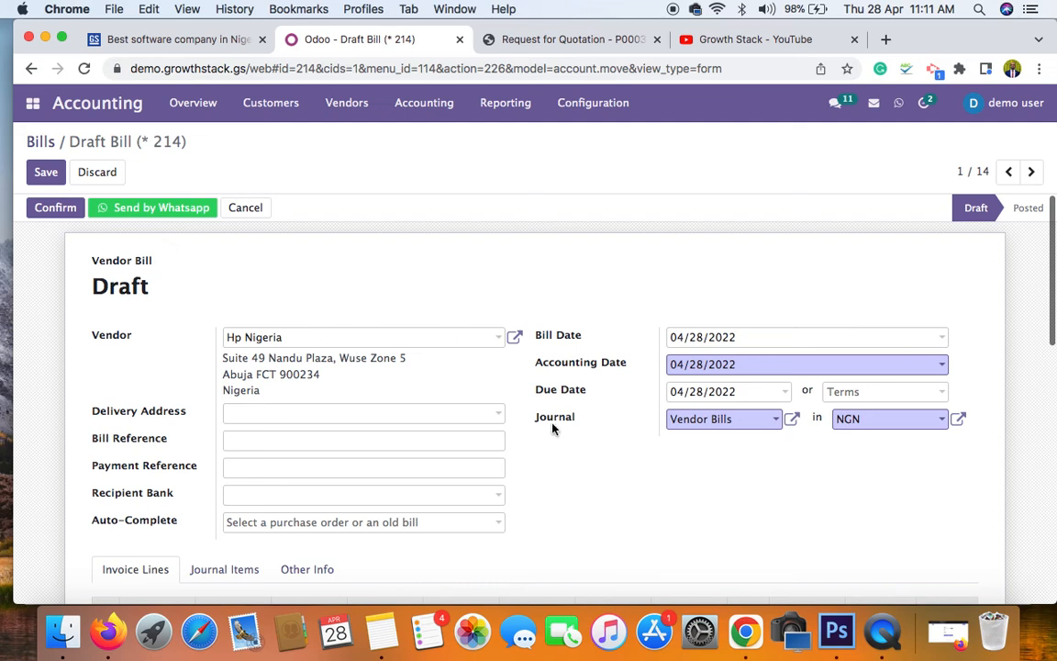
Assign the Helicopter Job analytic account to the HP Laptop Computer invoice line
scroll(566, 439, "down", 6)
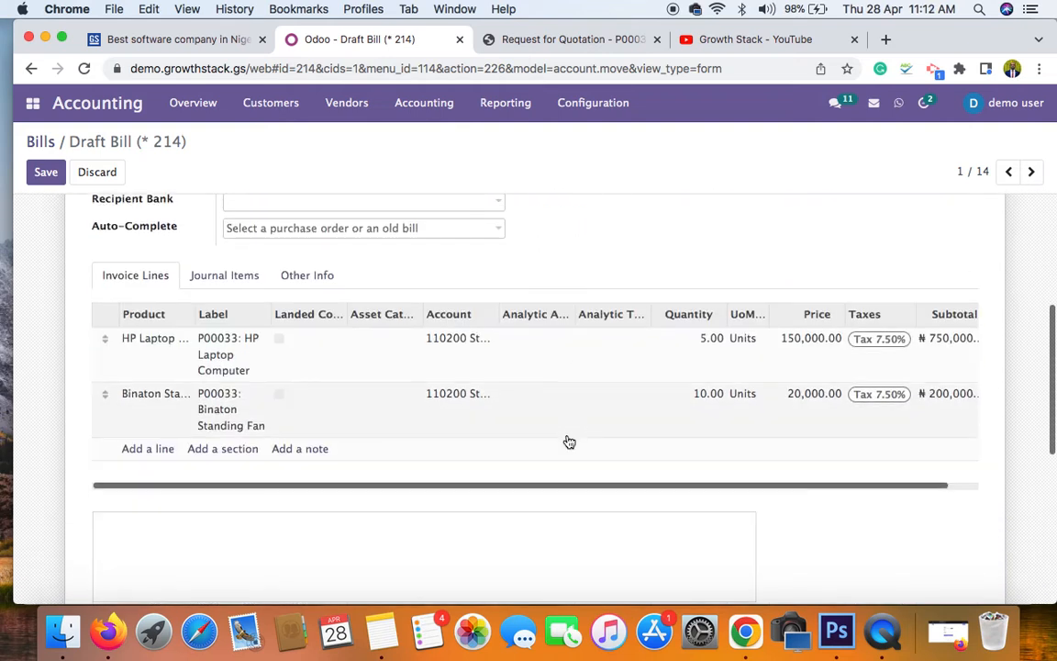
scroll(569, 443, "down", 1)
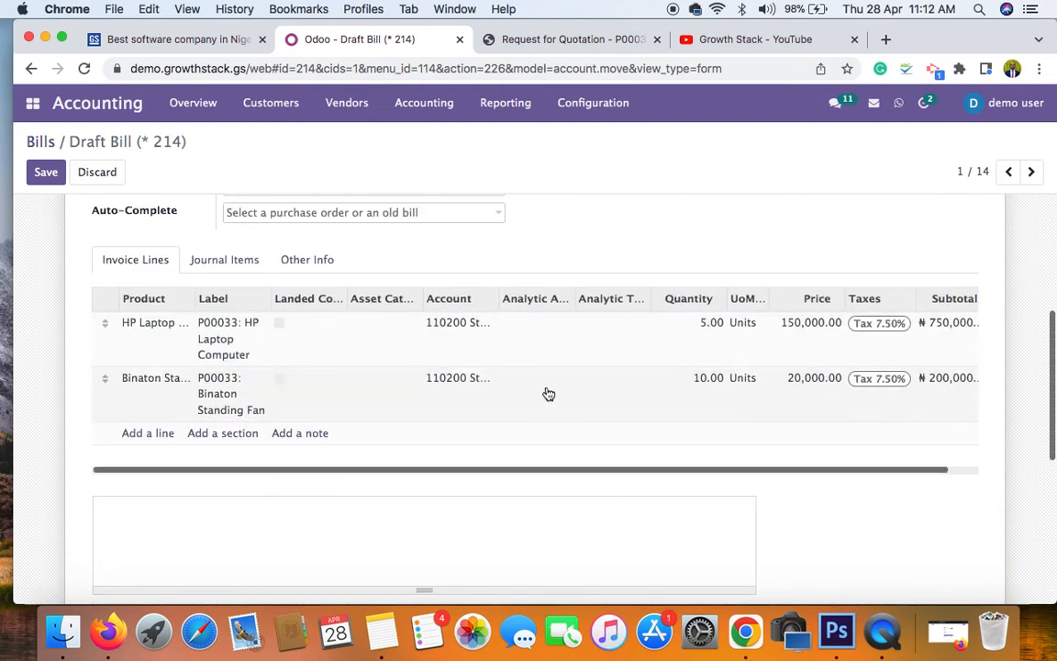
left_click(548, 333)
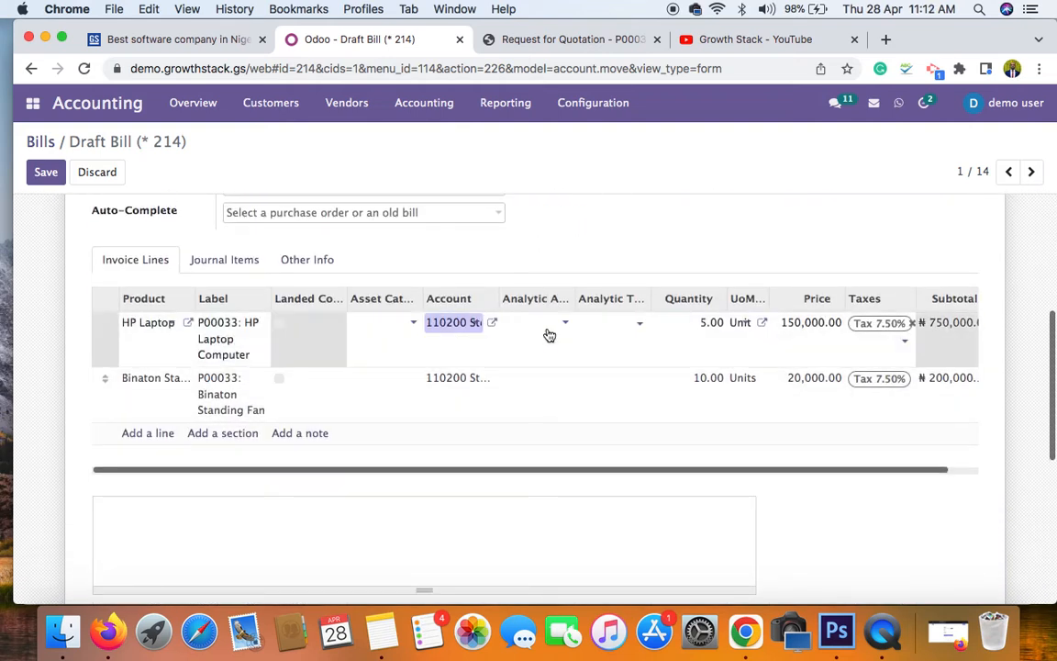
scroll(588, 245, "up", 1)
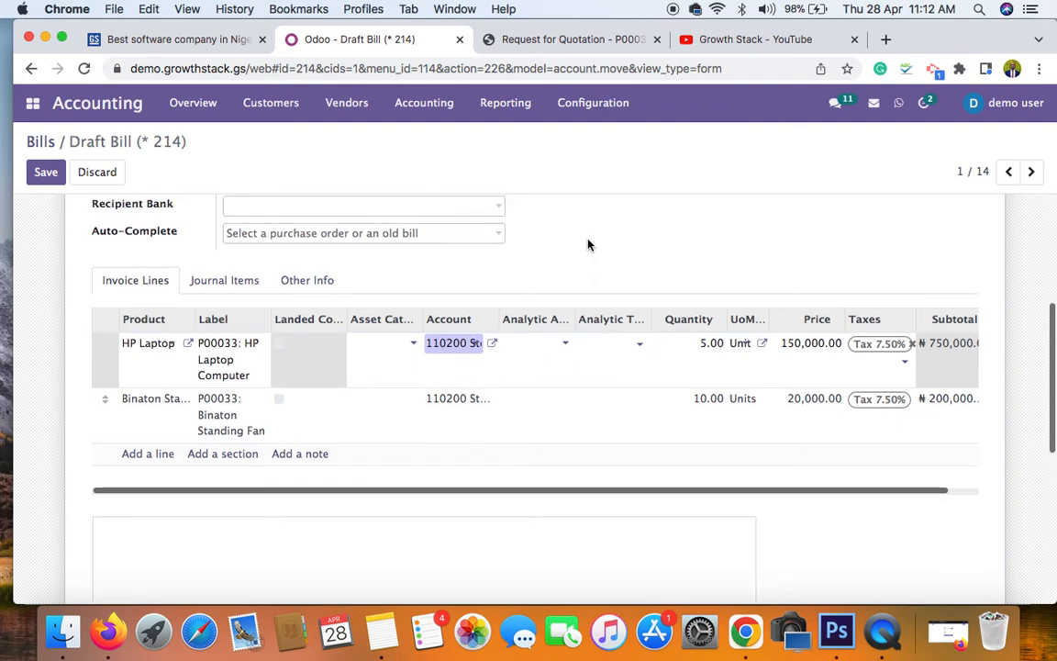
scroll(588, 246, "up", 5)
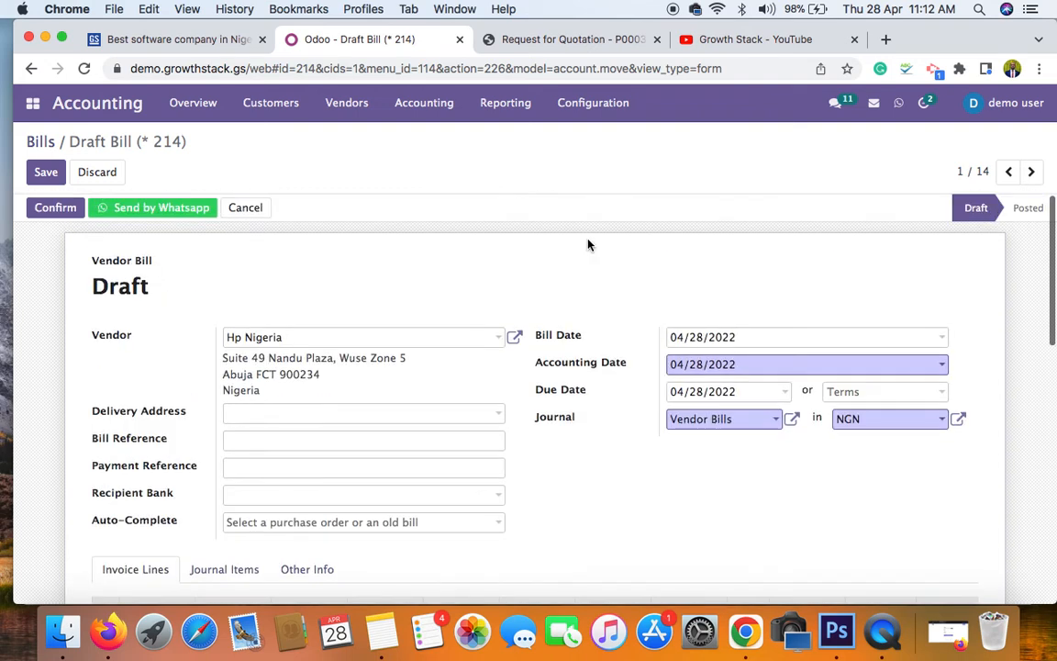
scroll(589, 245, "down", 5)
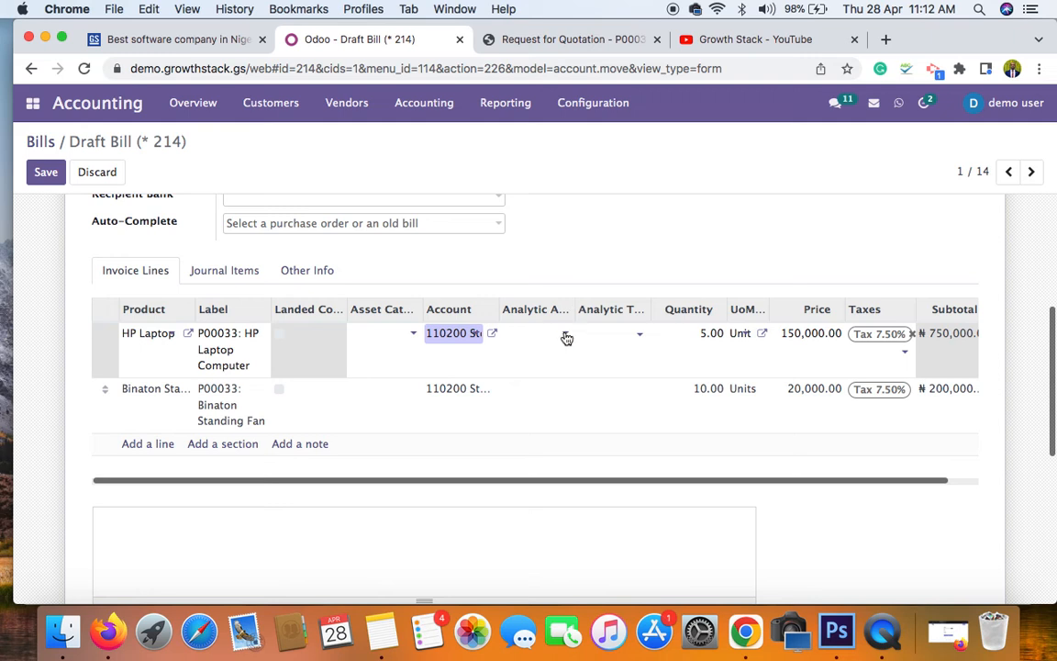
left_click(566, 336)
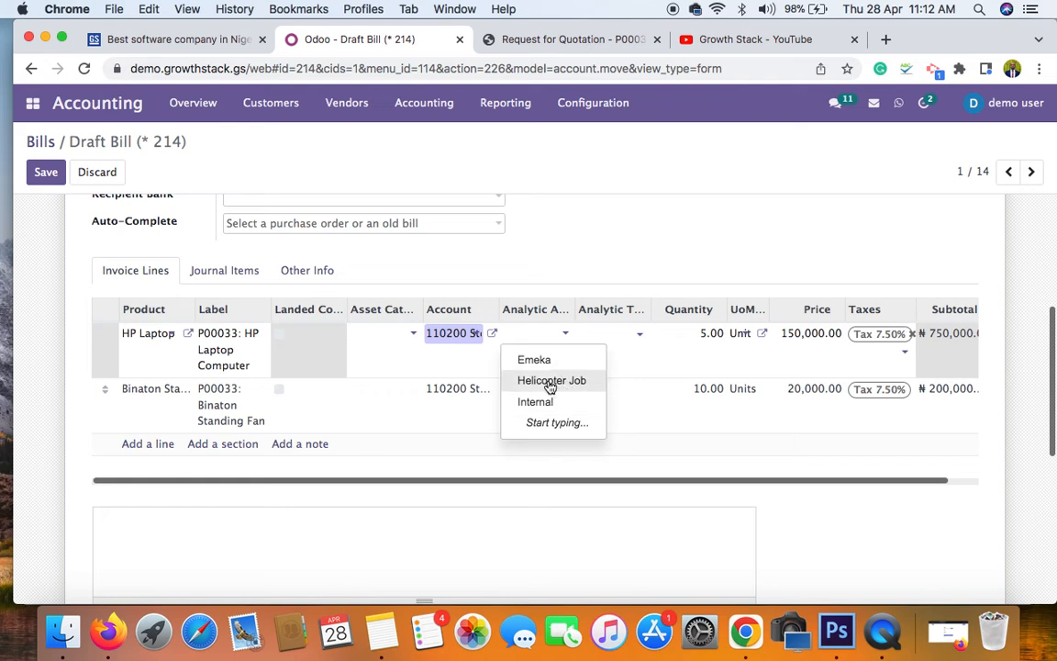
left_click(551, 382)
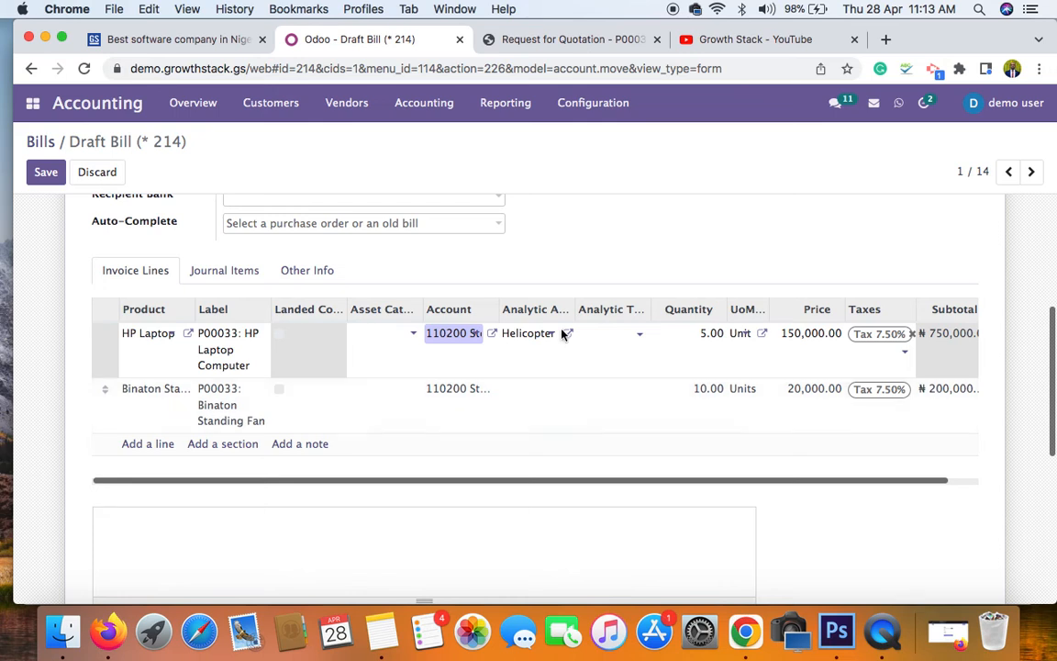
Review the bill's journal items and other info, and save the changes to the draft bill
scroll(791, 255, "up", 3)
scroll(791, 255, "down", 2)
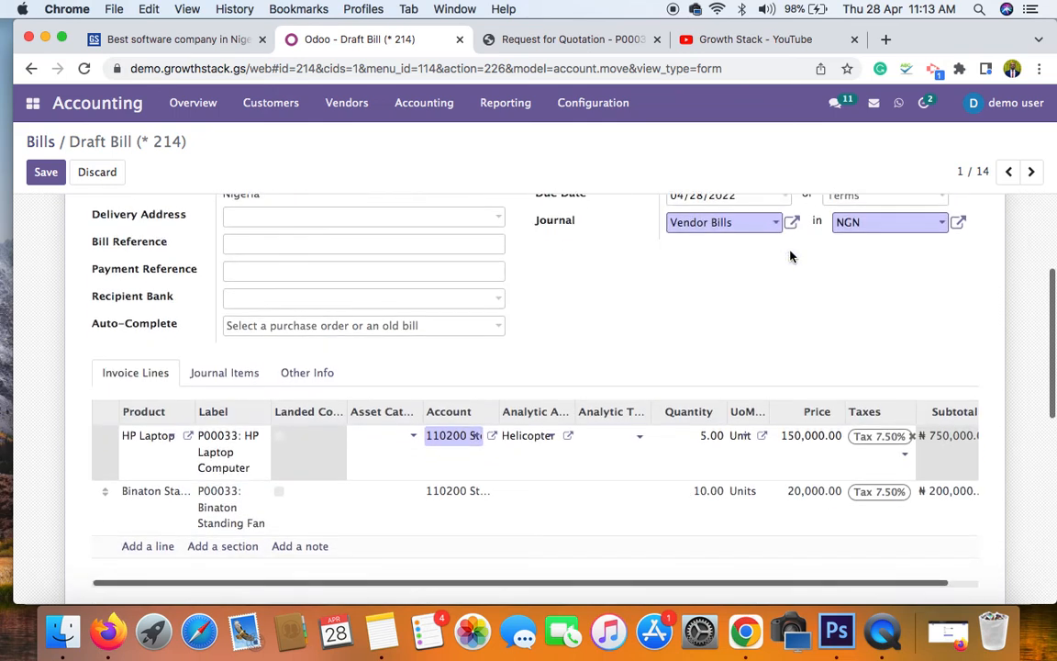
left_click(228, 330)
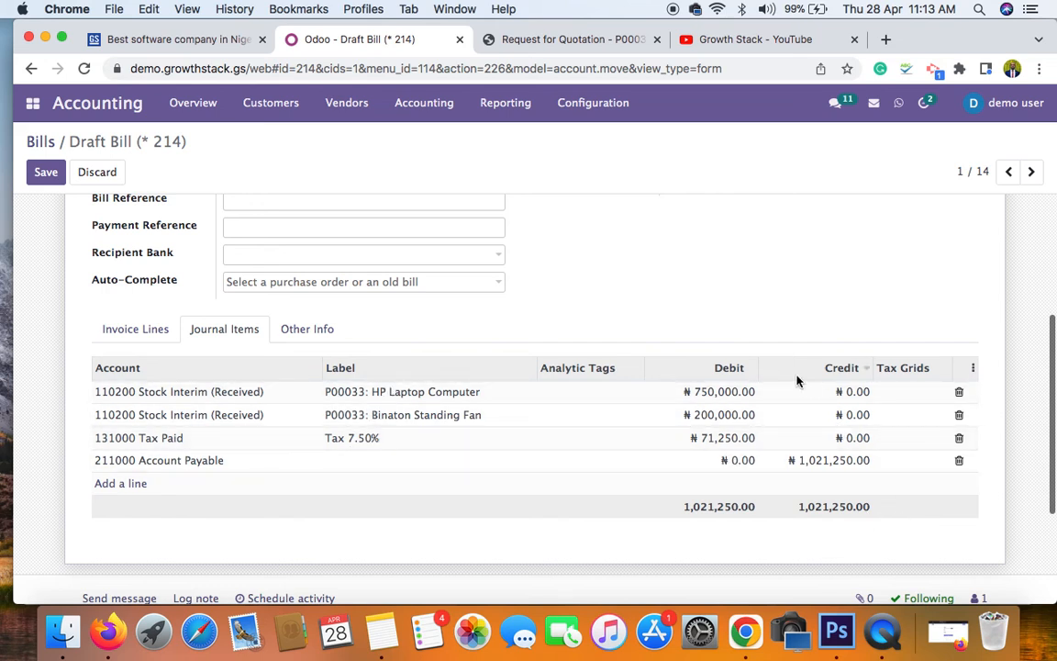
left_click(296, 335)
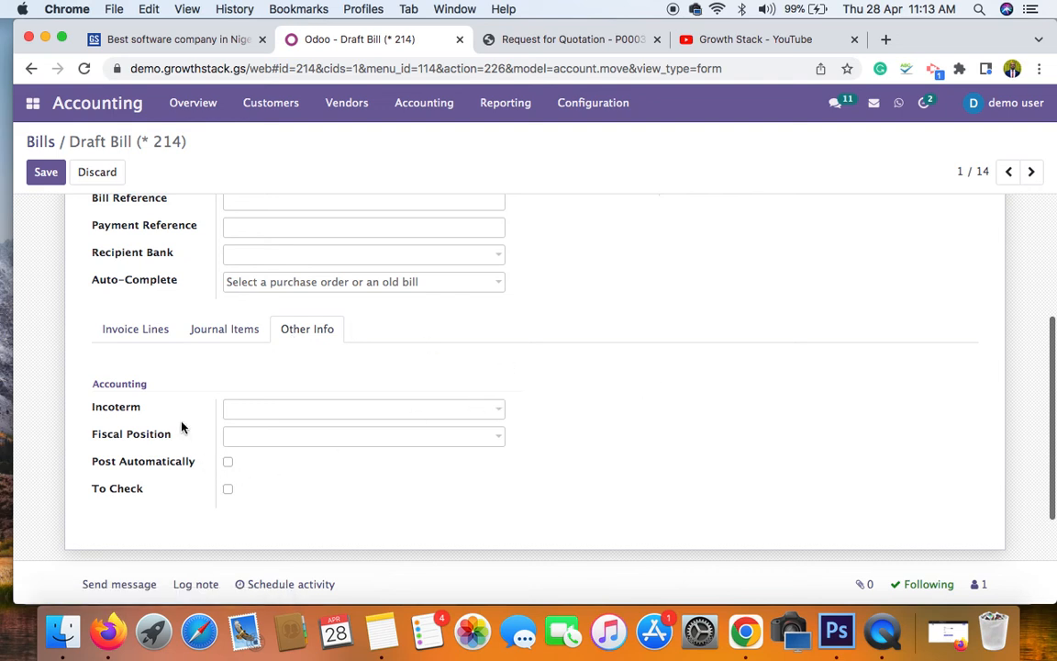
left_click(145, 336)
scroll(645, 276, "up", 5)
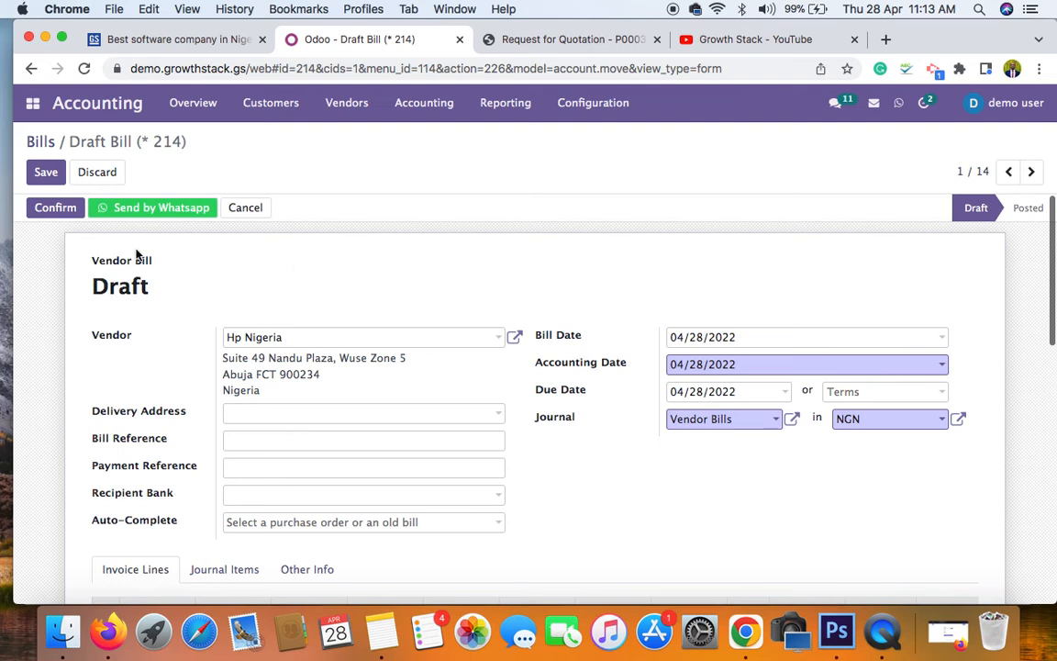
left_click(46, 171)
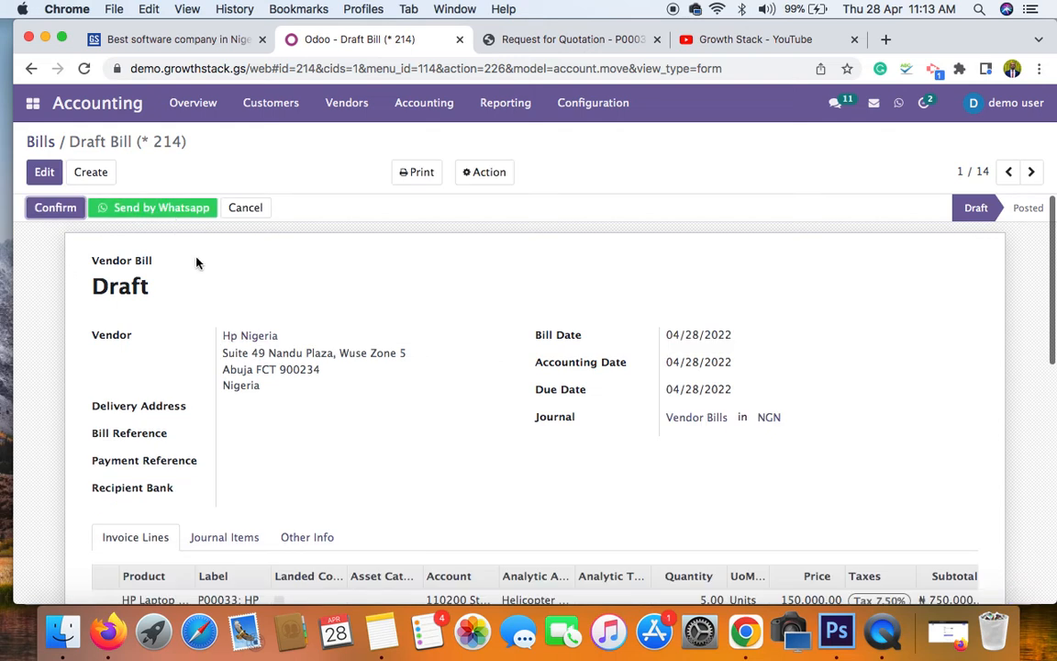
Confirm the saved vendor bill to post it and look over the posted bill
left_click(65, 213)
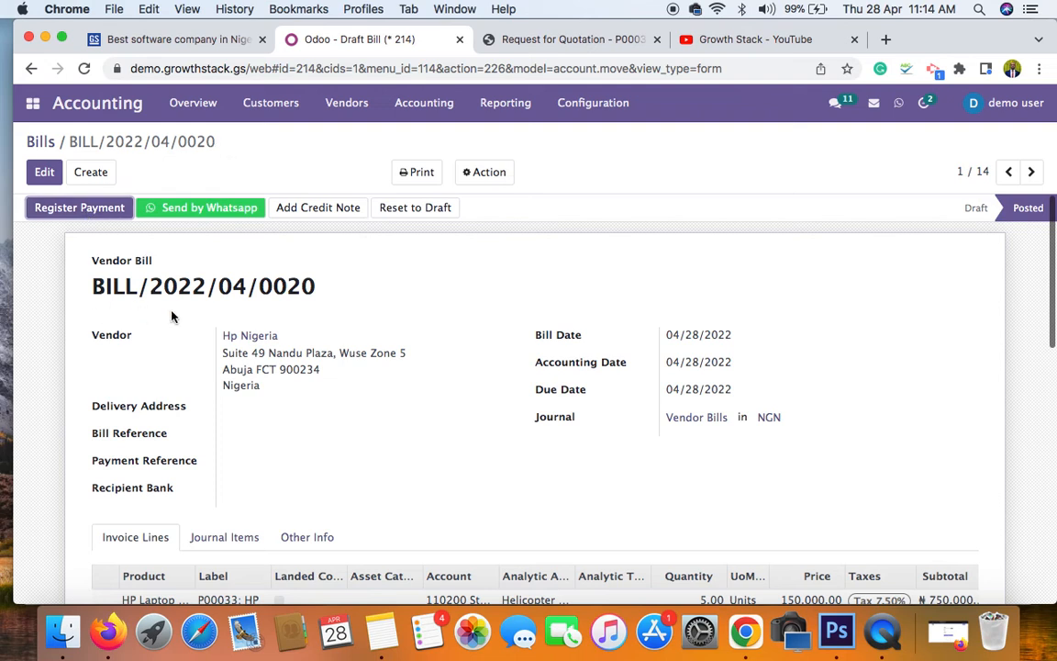
scroll(285, 421, "down", 5)
scroll(286, 420, "up", 5)
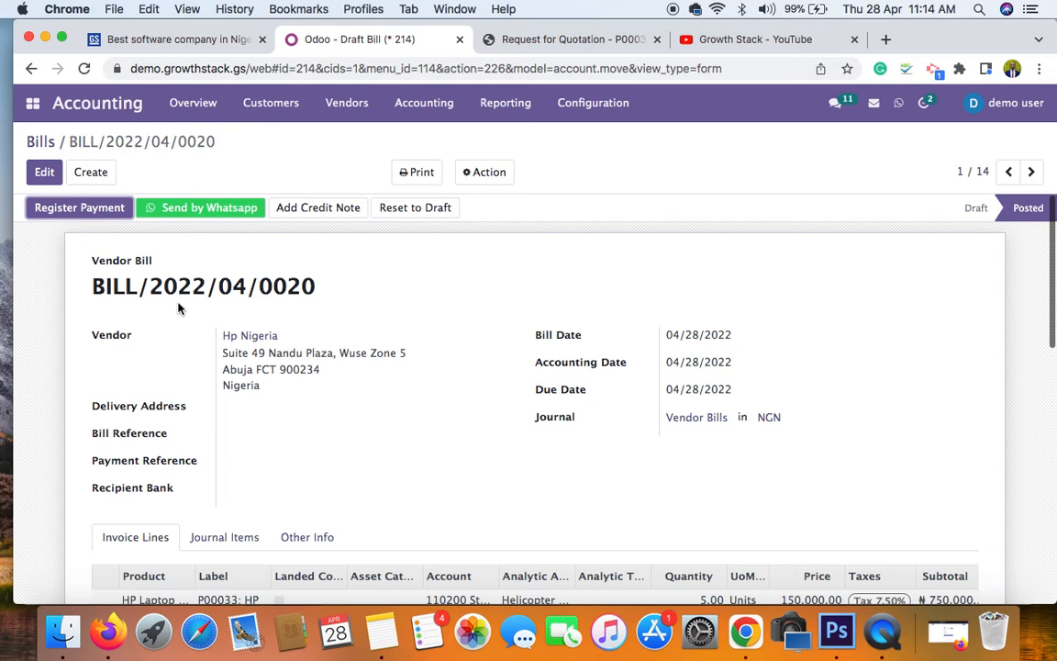
Prepare a payment for the posted bill with Zenith Bank as the journal and 700000 as the amount
left_click(104, 216)
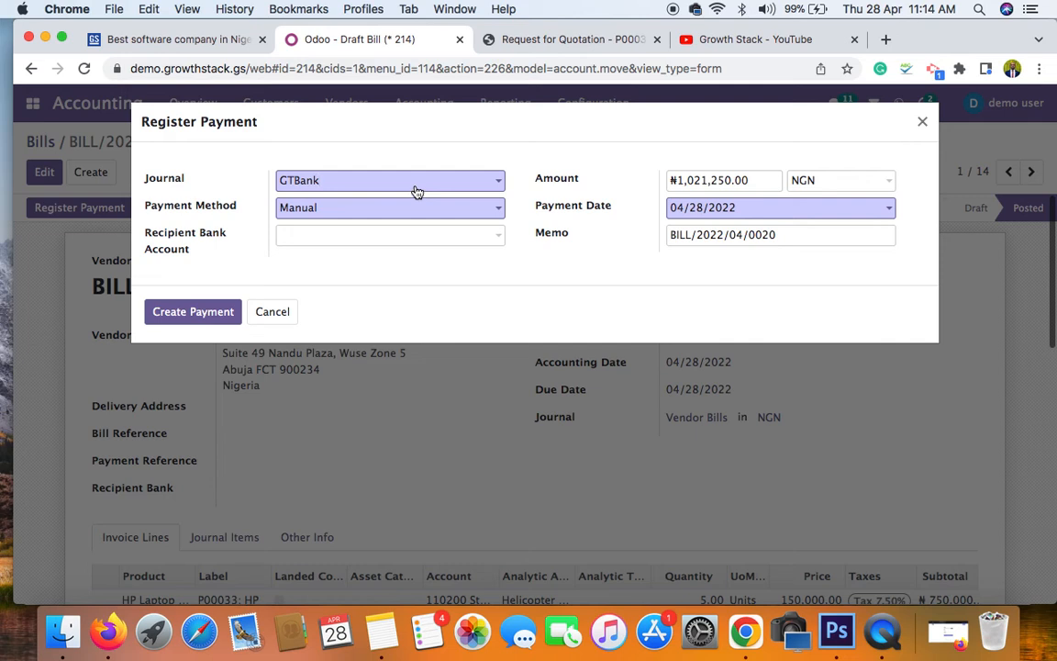
left_click(417, 190)
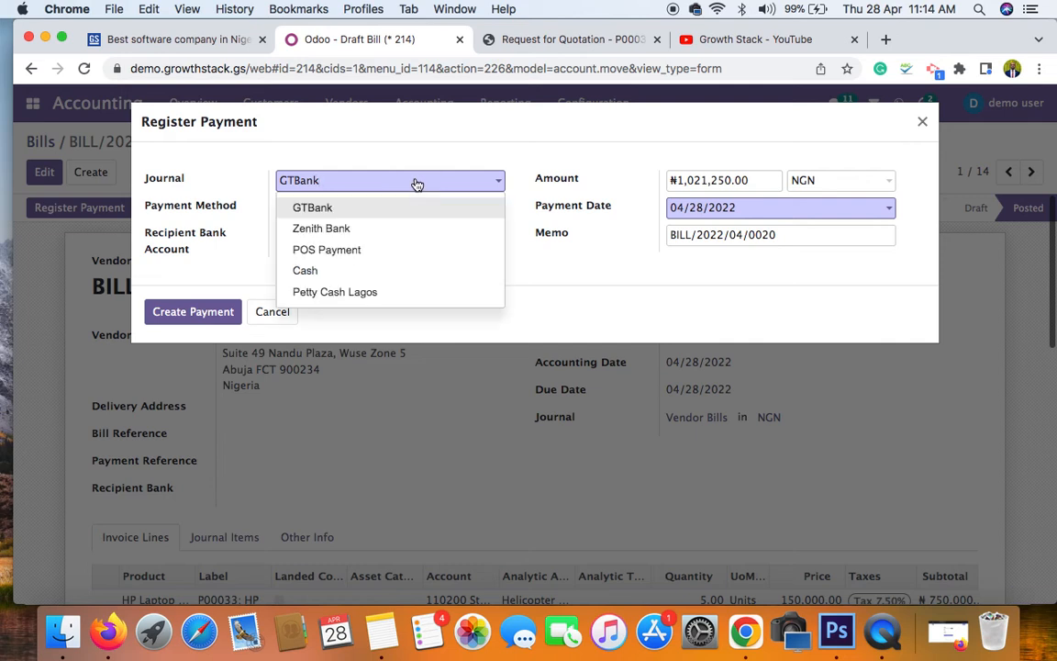
left_click(359, 232)
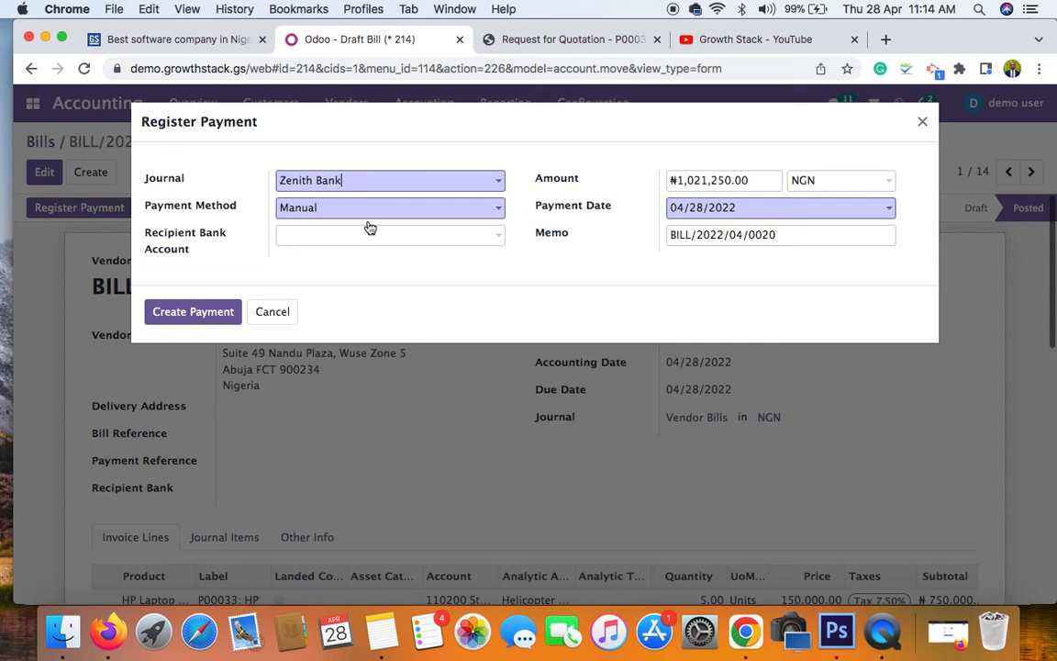
left_click(718, 179)
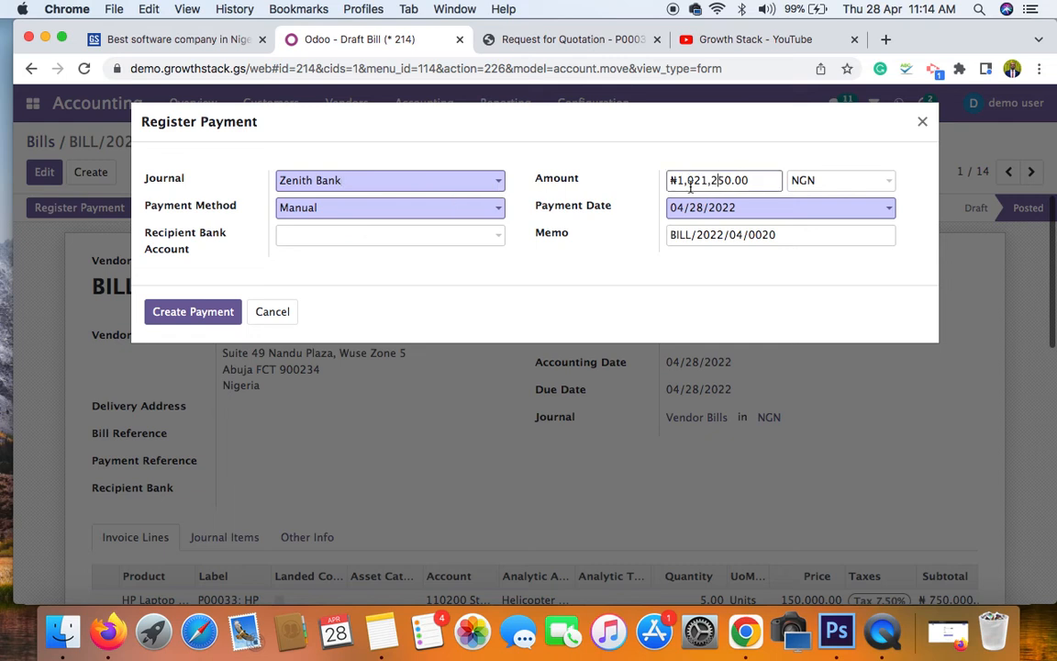
left_click_drag(756, 179, 671, 177)
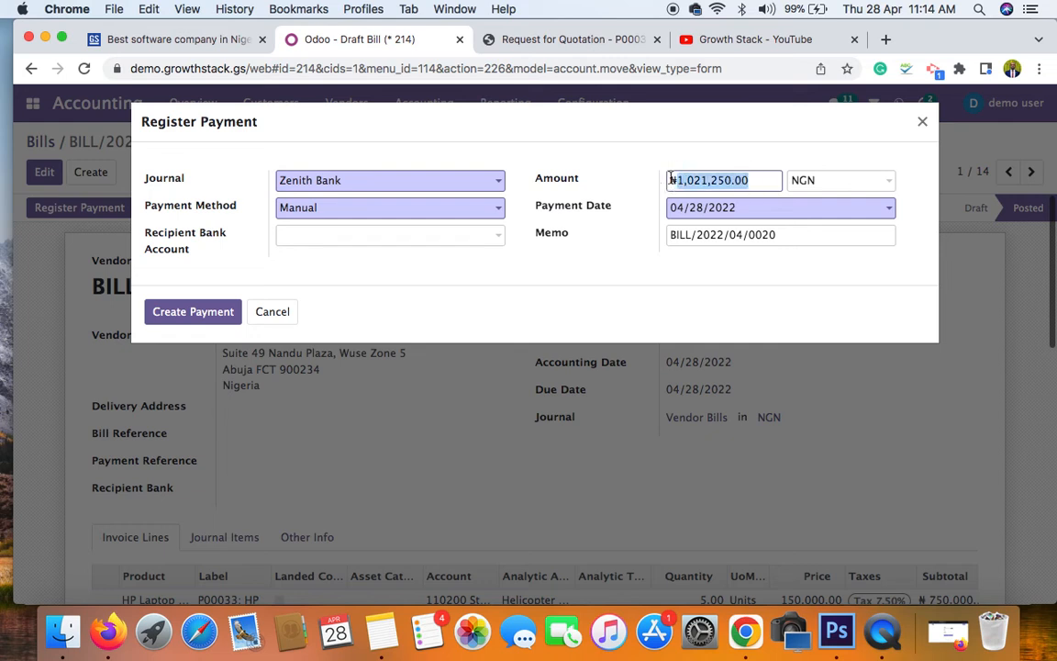
type("700000")
left_click(618, 258)
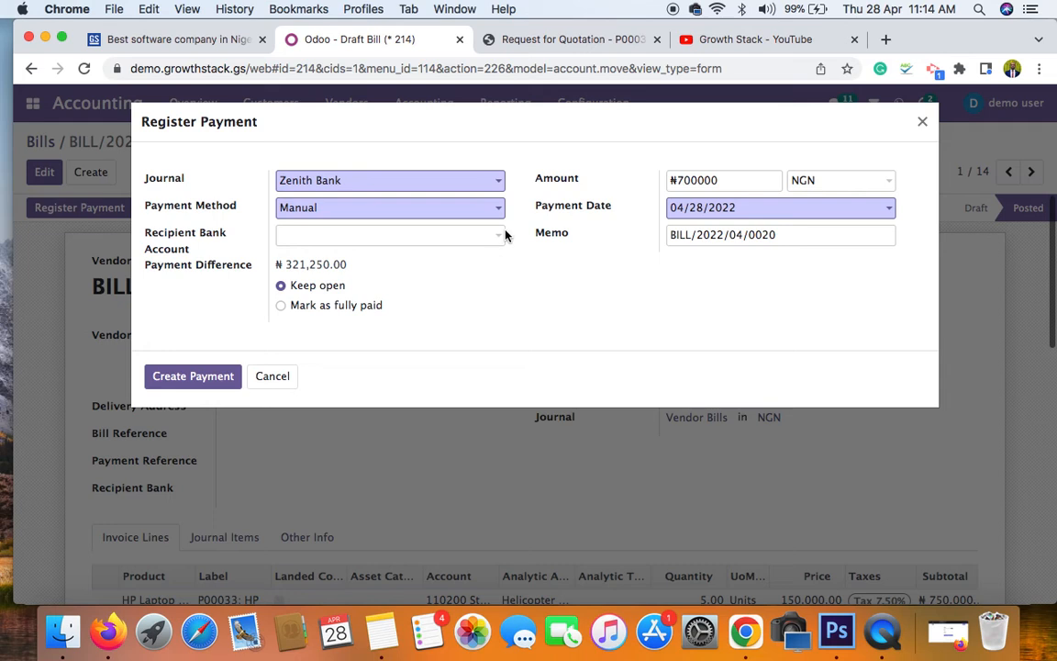
Create the partial payment and review the paid amount and amount due in the bill's totals
left_click(201, 379)
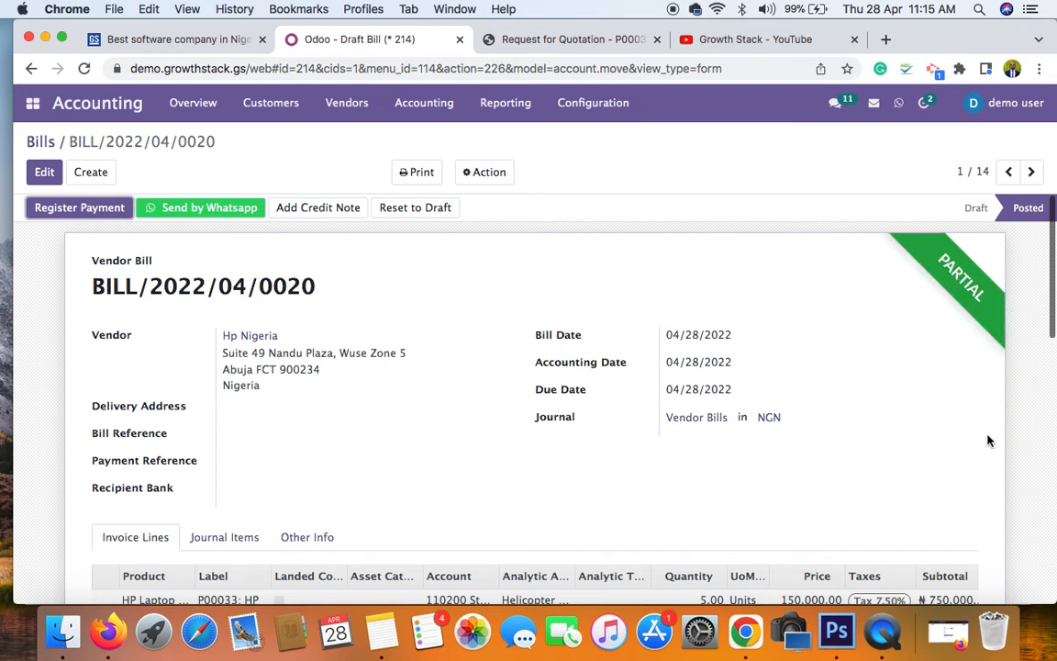
scroll(988, 441, "down", 10)
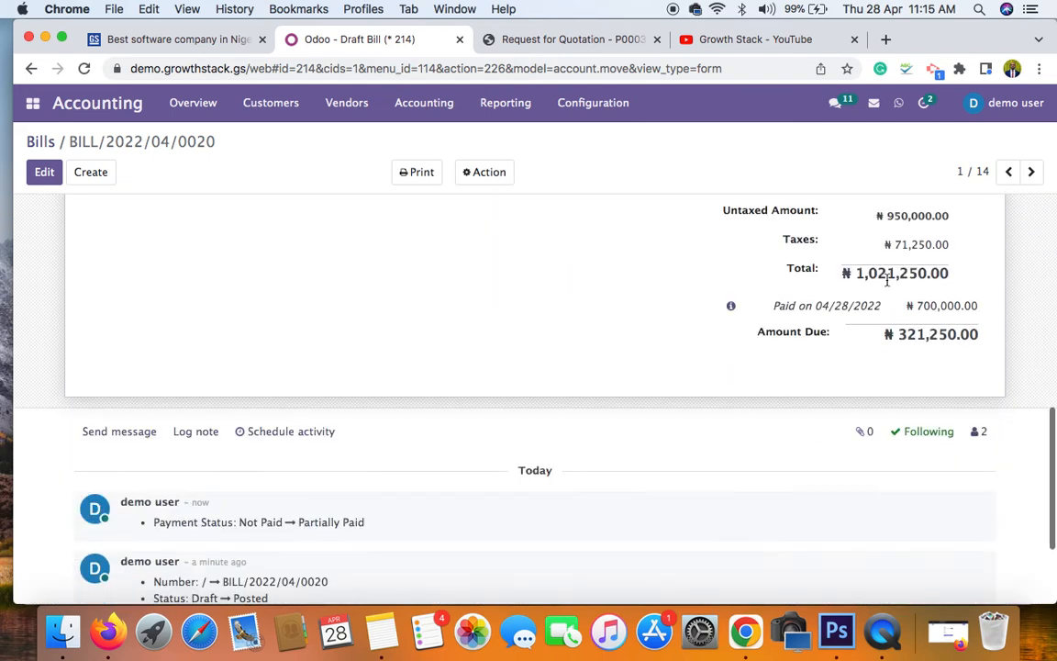
scroll(891, 292, "up", 2)
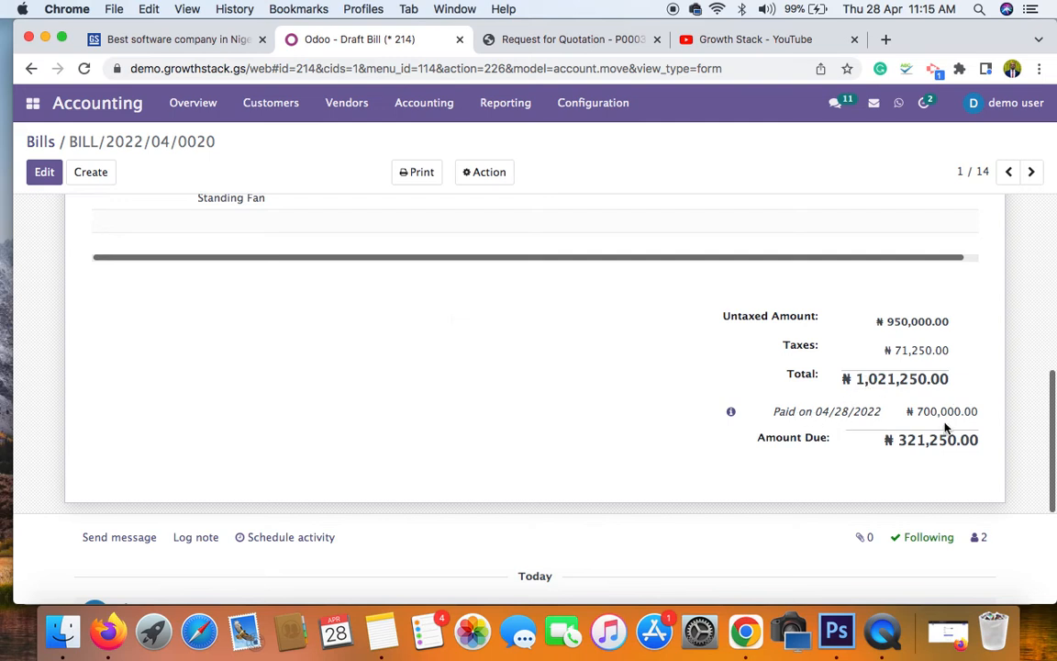
scroll(964, 363, "up", 1)
scroll(963, 362, "up", 5)
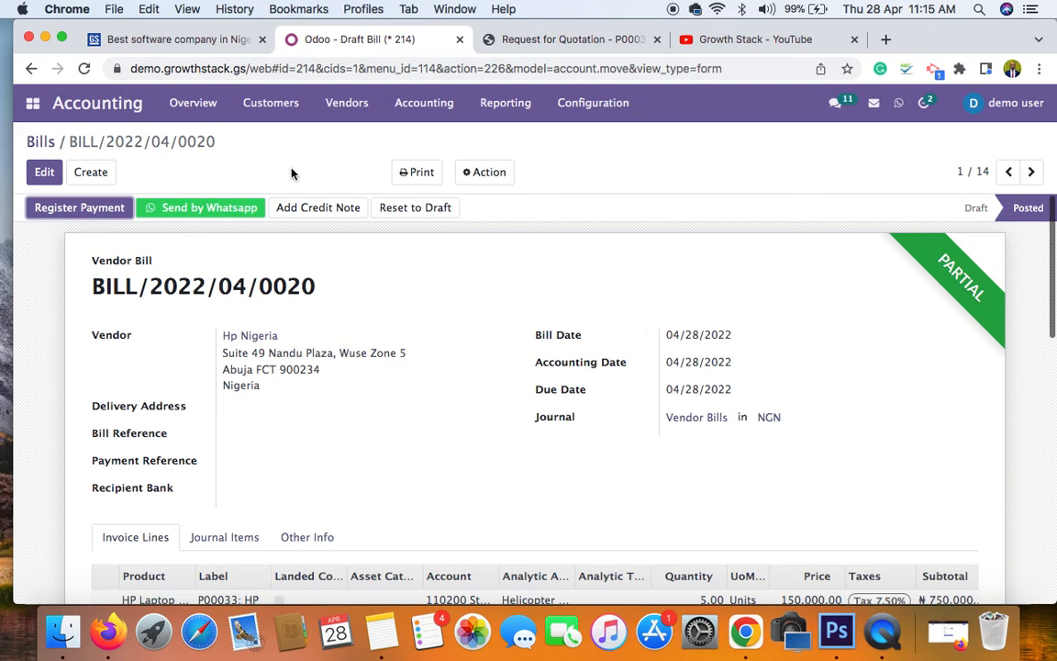
Open the Hp Nigeria purchase order in Purchase and review its received and billed quantities and the order header
left_click(33, 104)
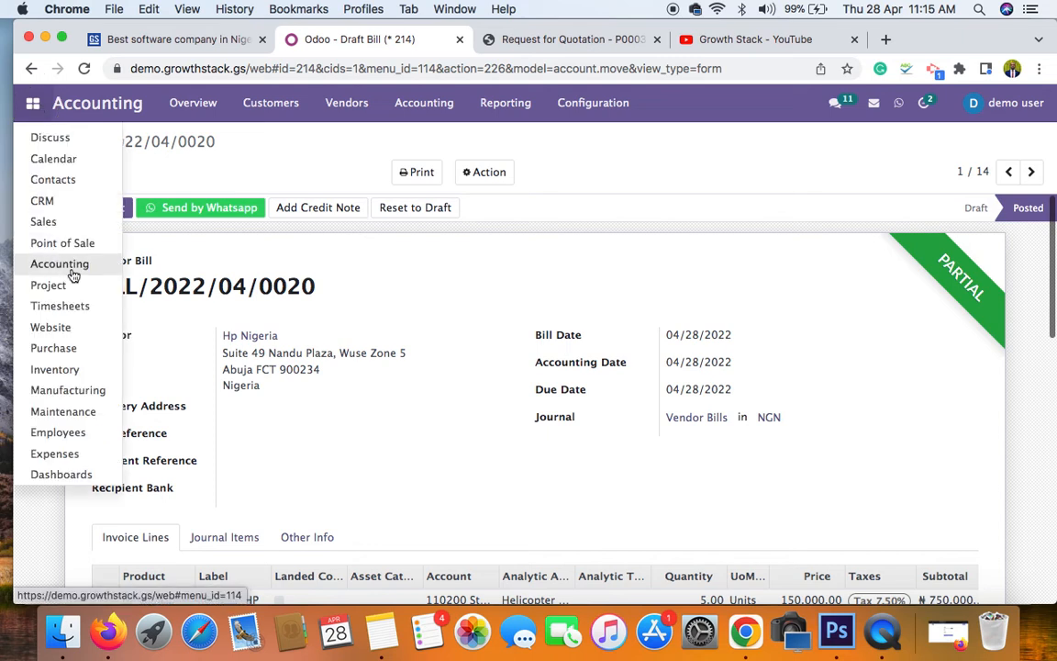
left_click(64, 349)
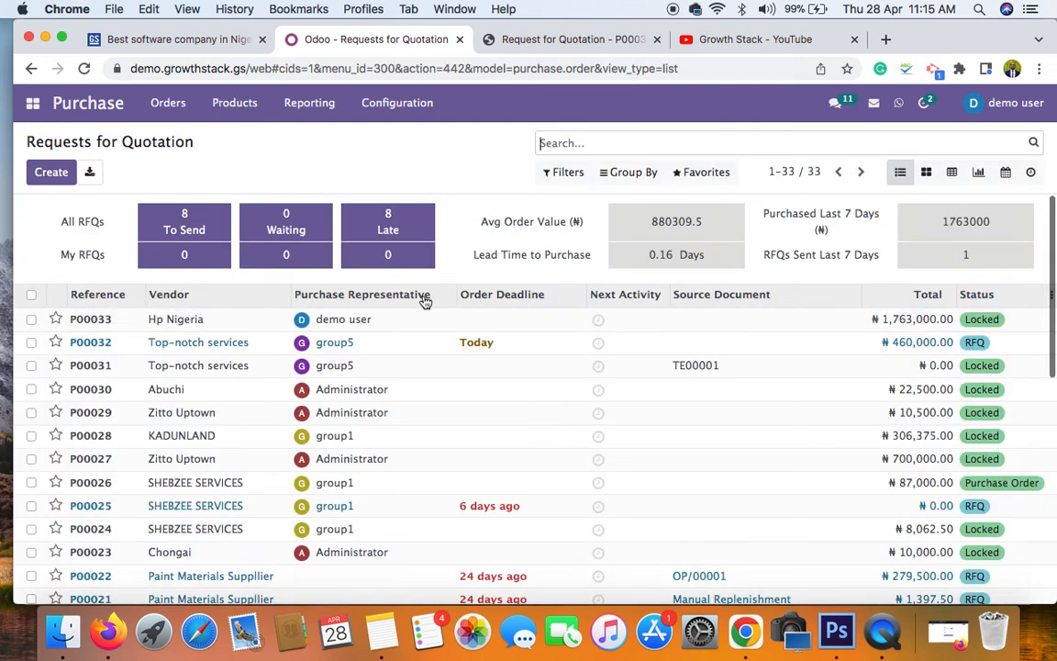
left_click(201, 324)
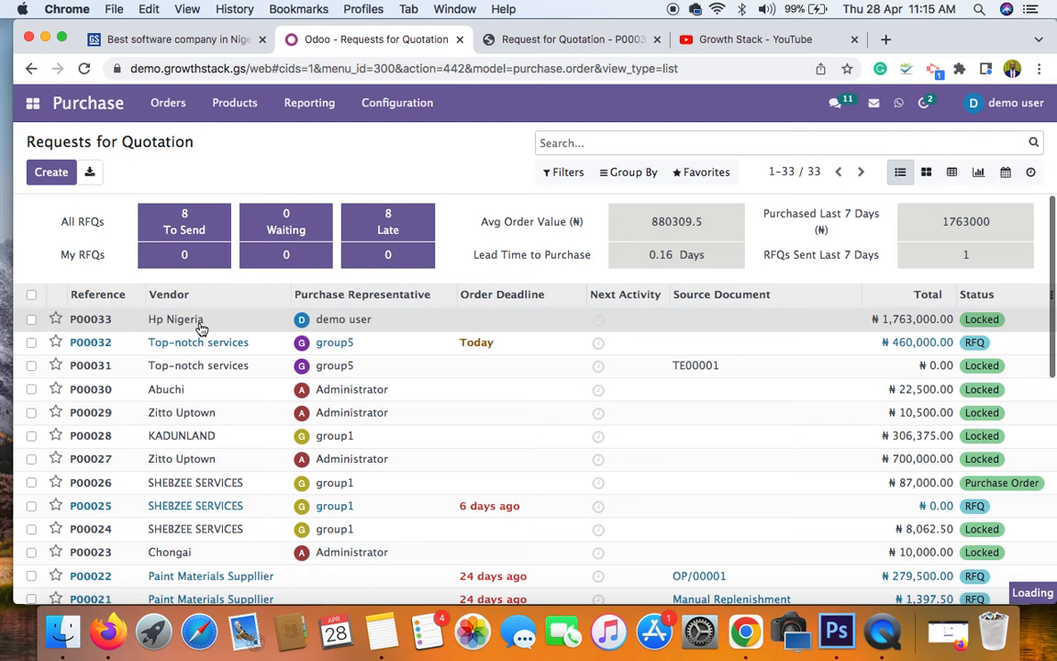
scroll(445, 404, "down", 5)
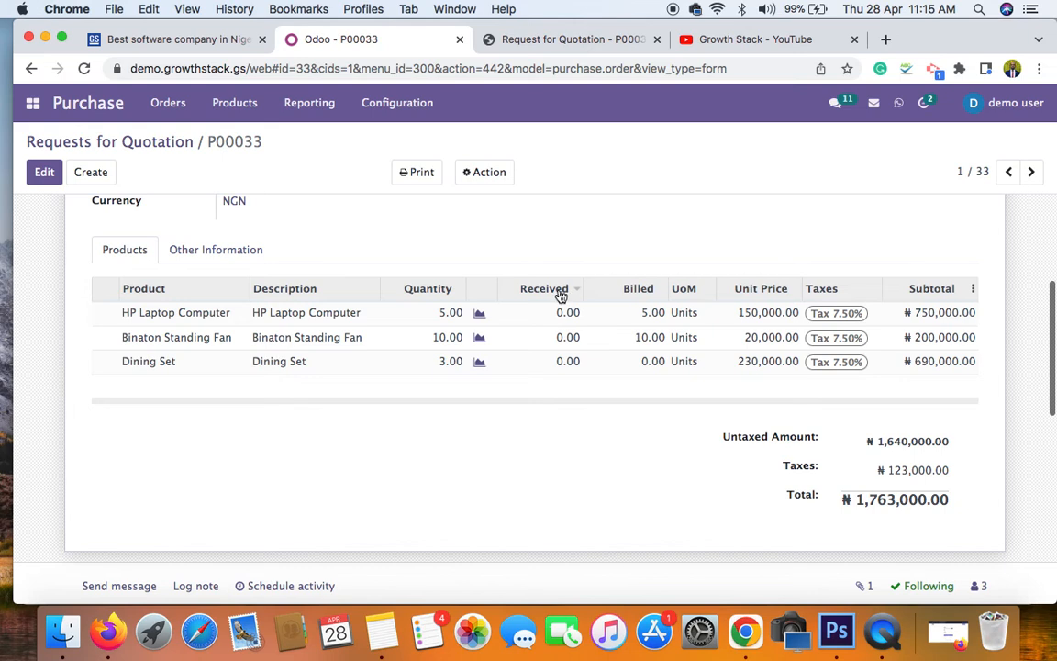
scroll(551, 449, "up", 5)
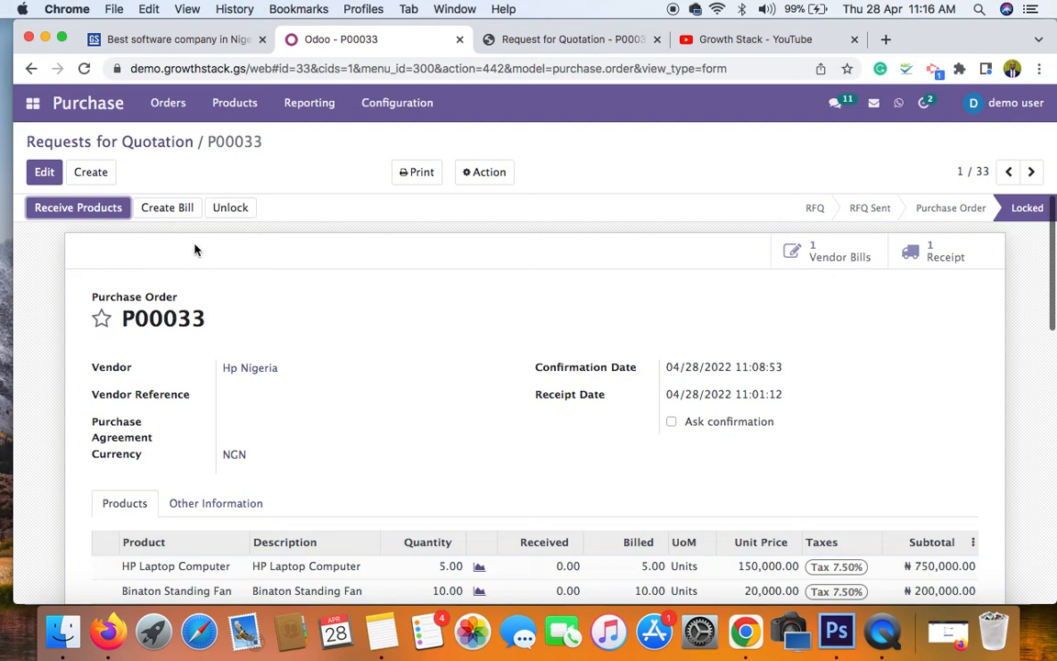
scroll(384, 376, "down", 4)
scroll(383, 377, "up", 4)
Open the Hp Nigeria receipt awaiting processing under the Abuja Warehouse receipts in Inventory and look over its product lines
left_click(35, 110)
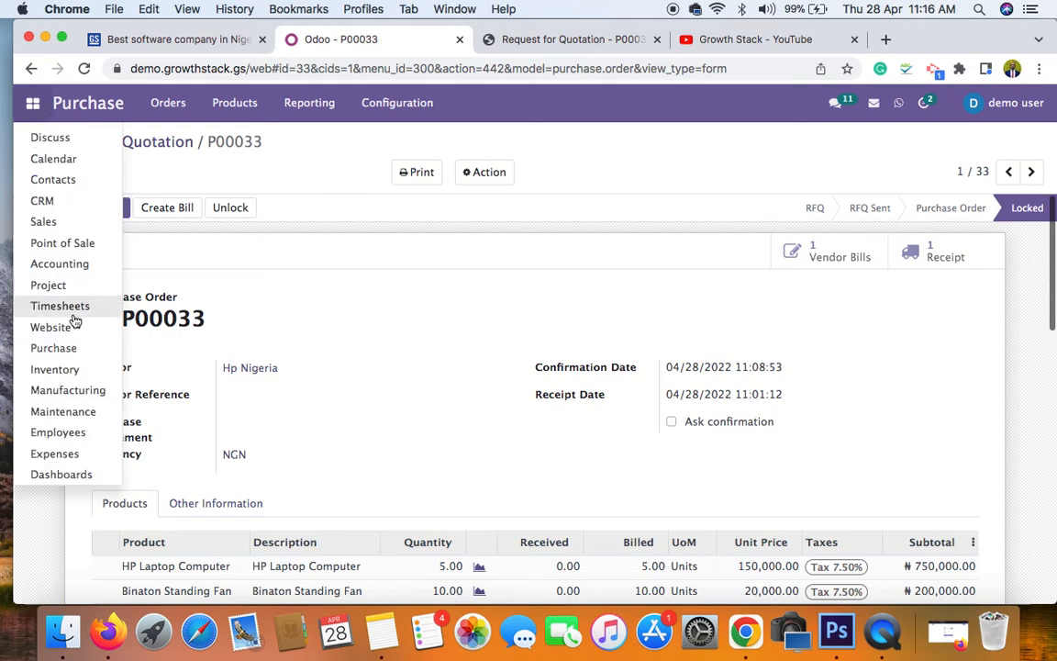
left_click(69, 370)
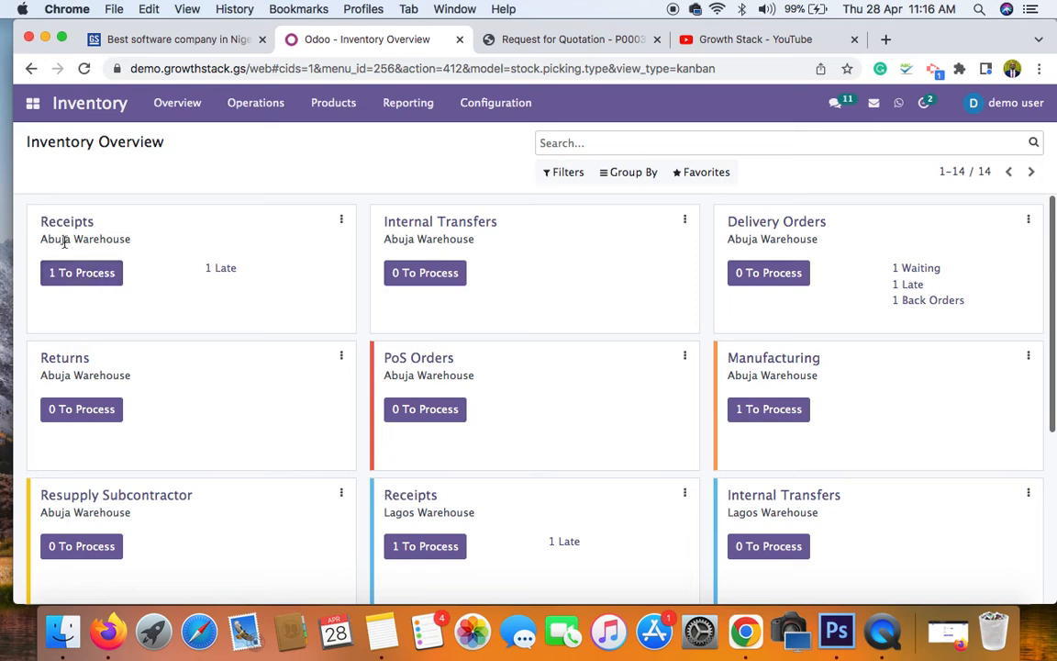
left_click(82, 278)
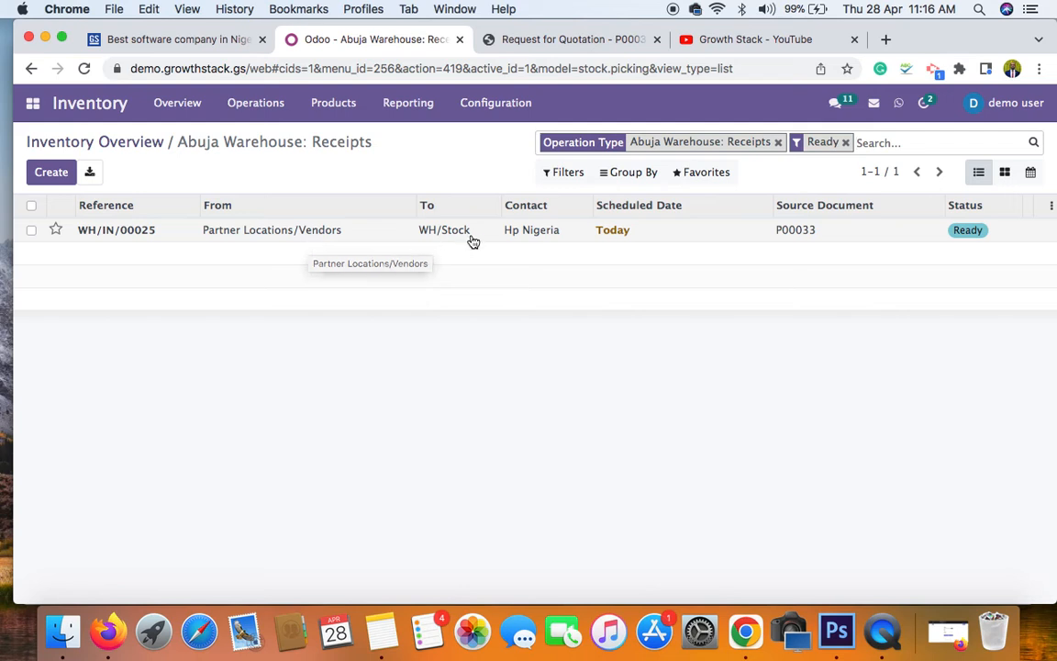
left_click(438, 236)
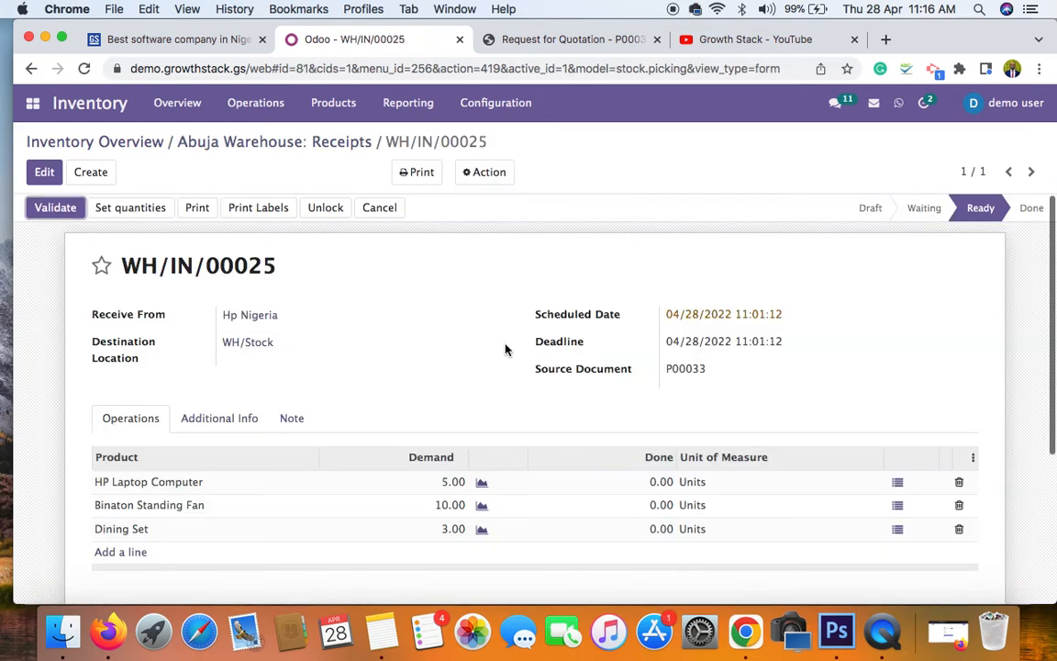
scroll(505, 350, "down", 5)
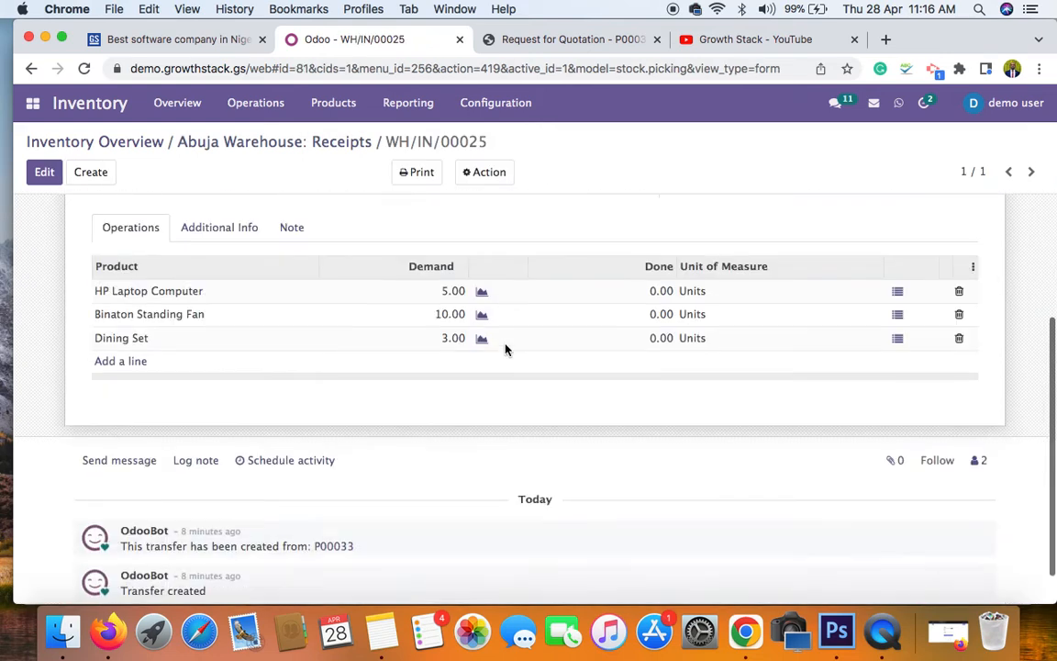
scroll(505, 350, "up", 3)
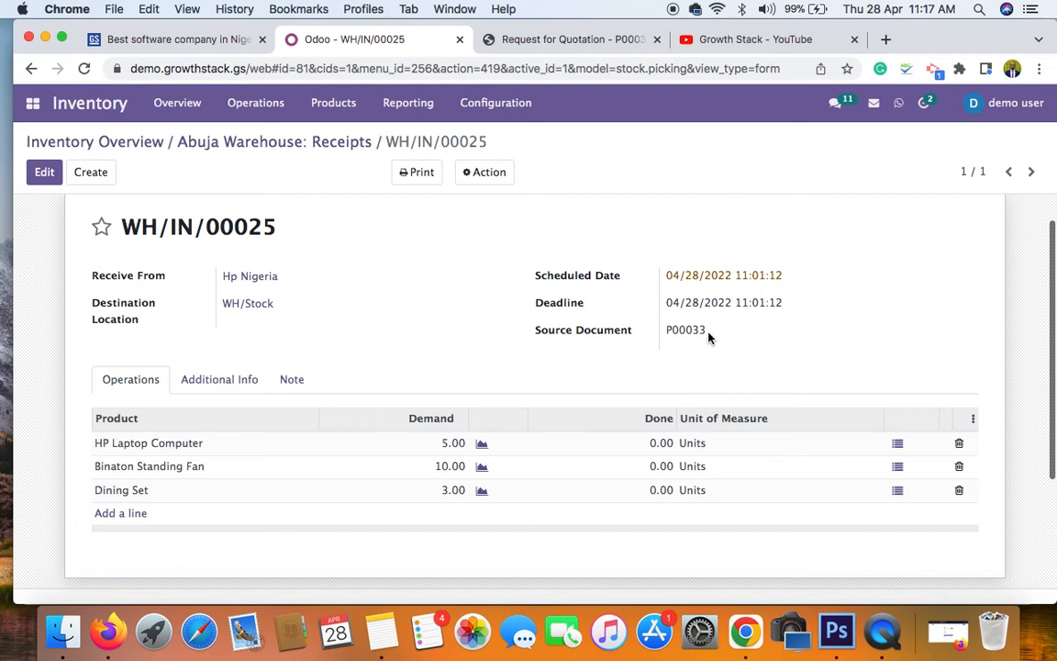
Check the receipt's additional info and note, and review the demanded and done quantities under its operations
left_click(220, 380)
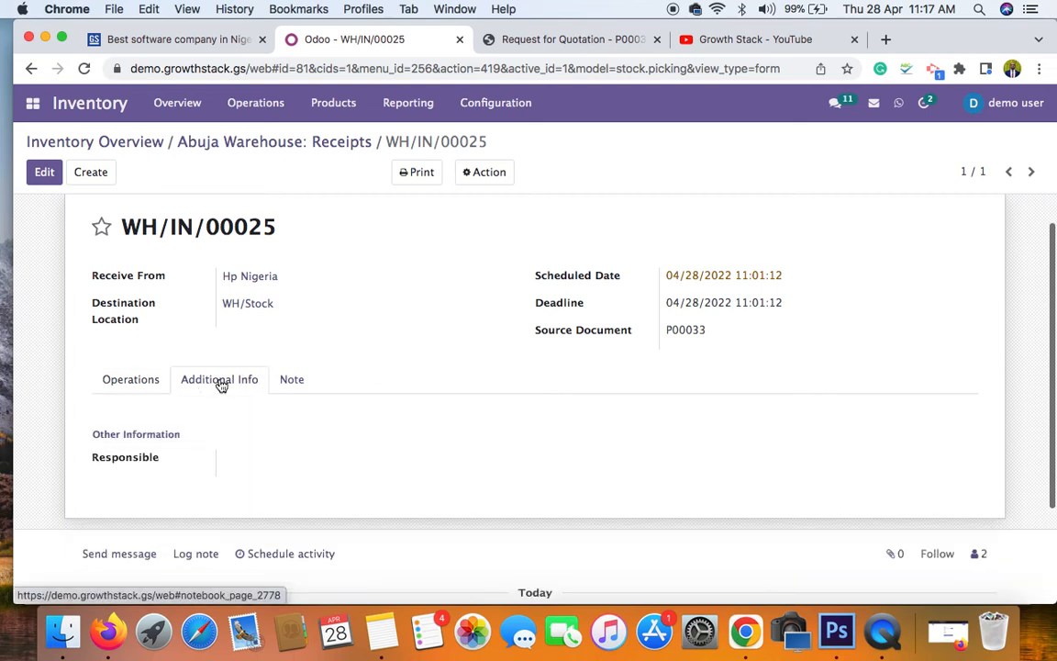
scroll(371, 355, "down", 2)
left_click(296, 317)
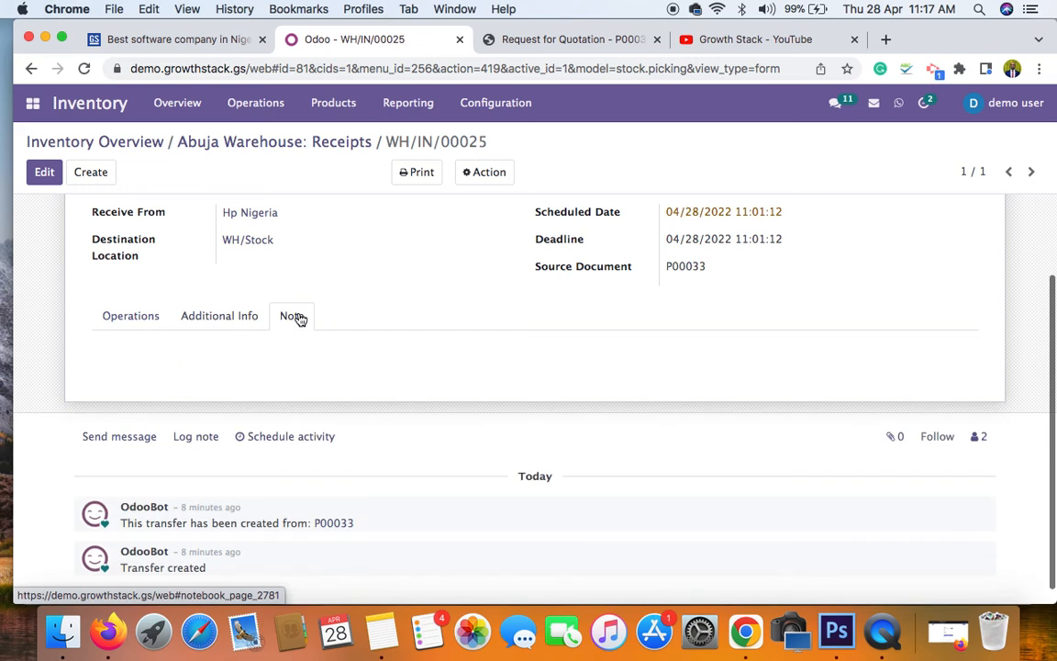
left_click(220, 319)
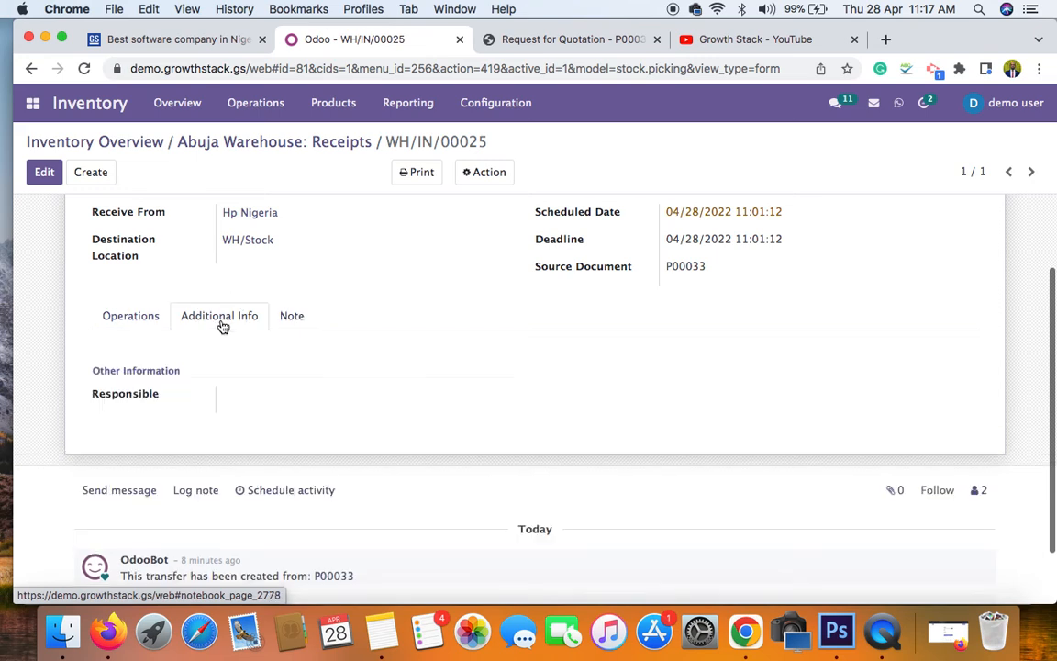
left_click(139, 318)
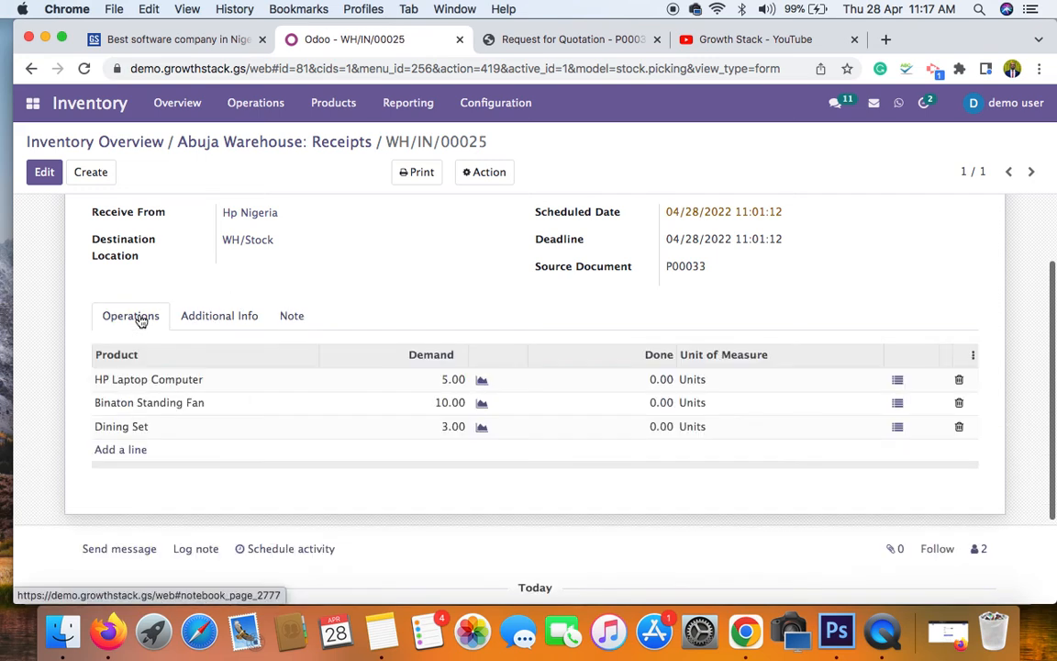
scroll(206, 347, "up", 3)
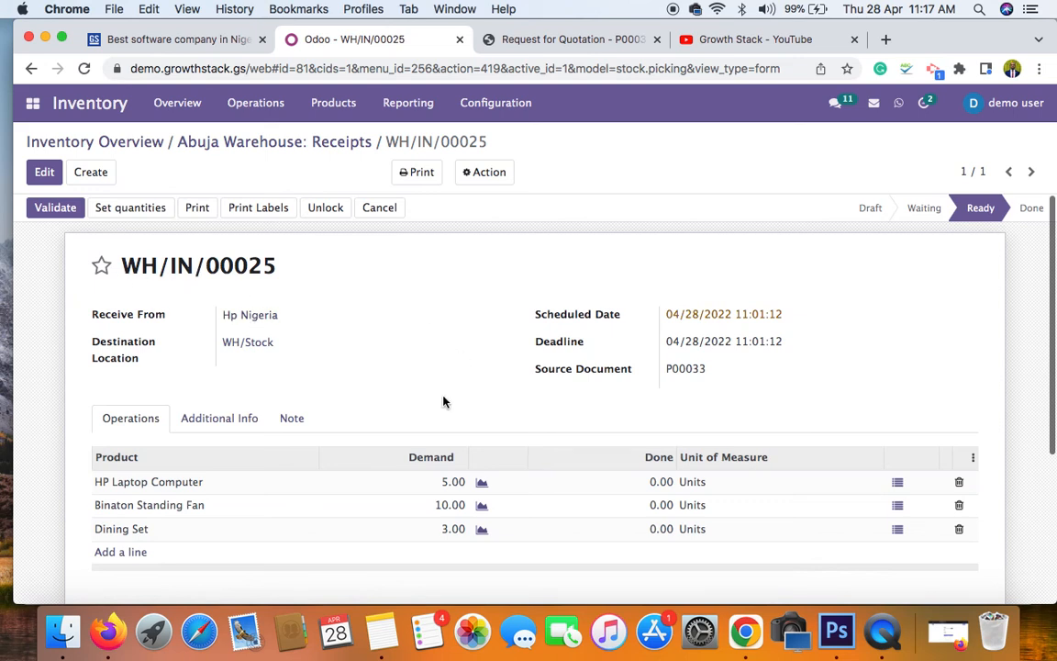
scroll(444, 402, "down", 2)
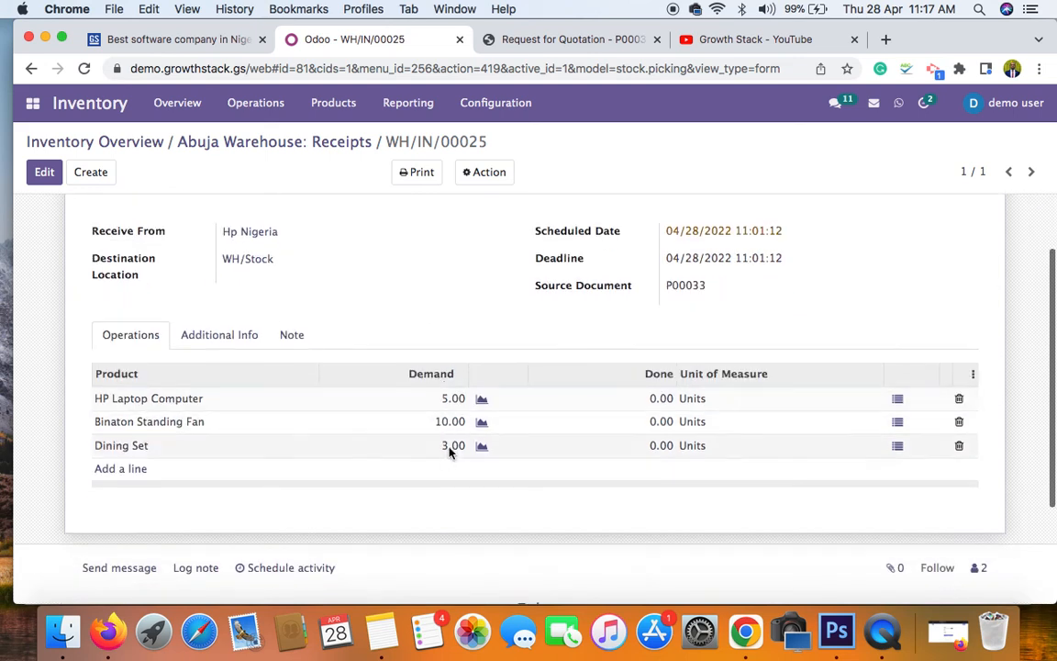
scroll(458, 384, "up", 2)
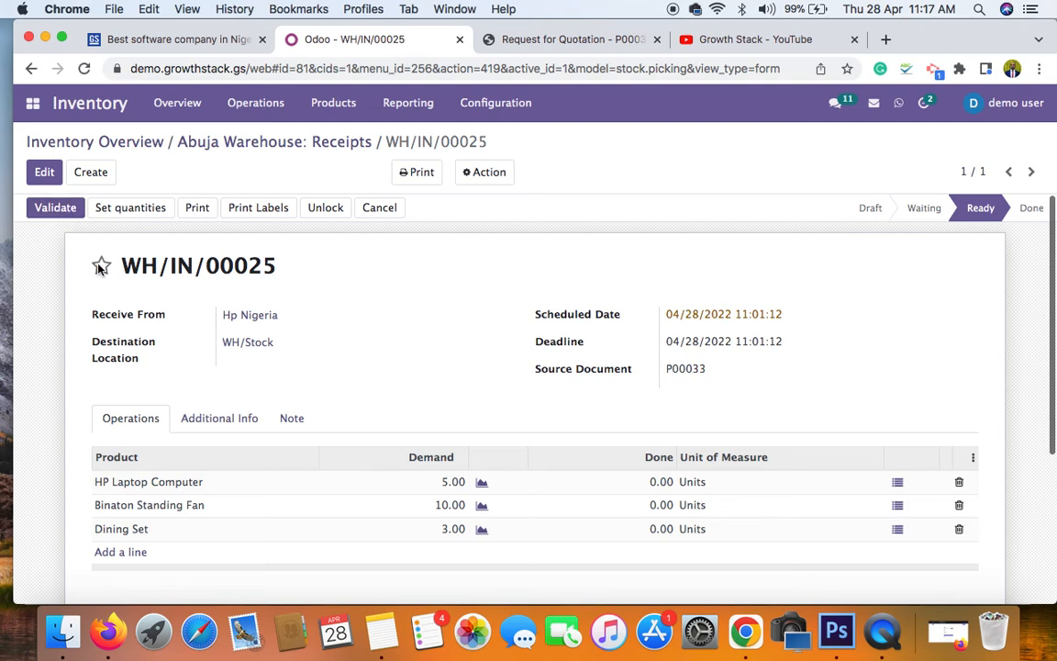
Put the receipt in edit mode and record 4 units of HP Laptop Computer as done into WH/Stock in its detailed operations
left_click(45, 173)
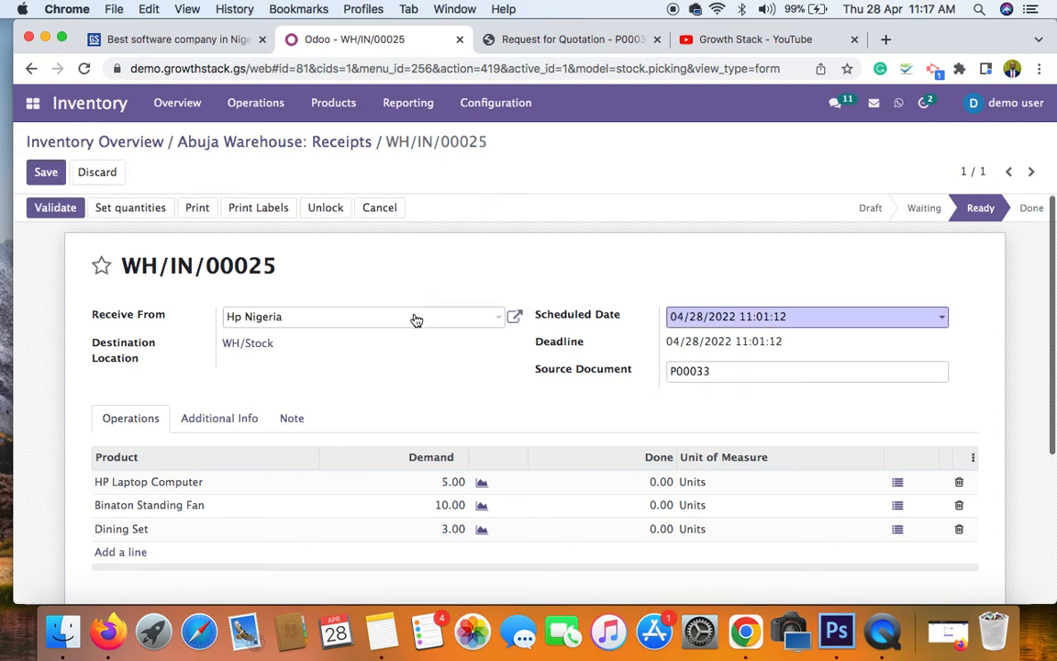
scroll(420, 372, "down", 2)
scroll(423, 386, "up", 1)
scroll(386, 399, "down", 1)
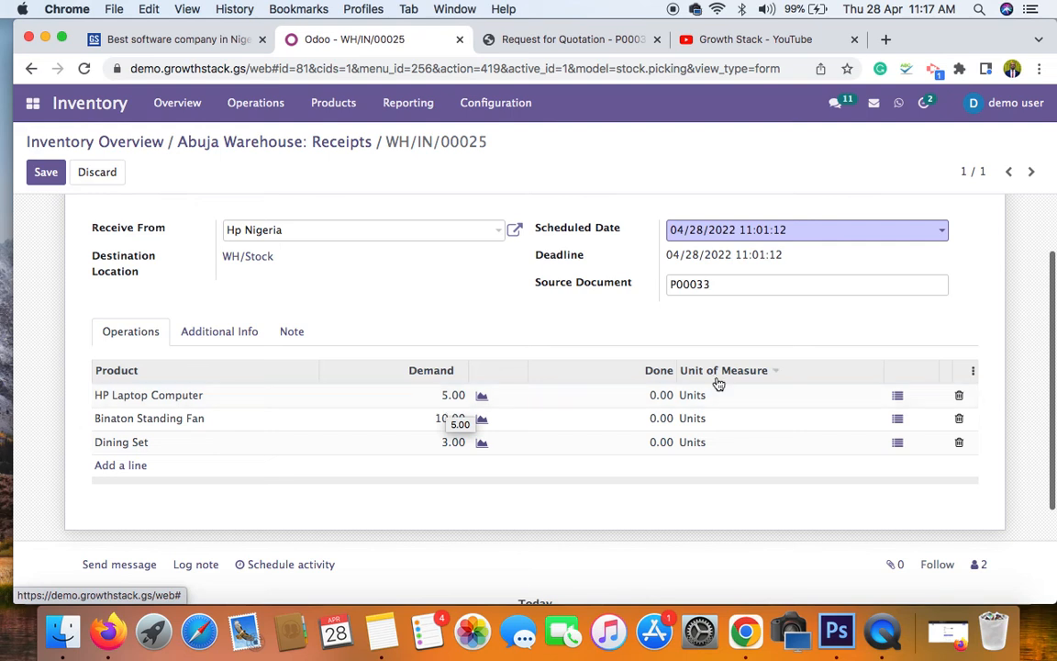
left_click(897, 396)
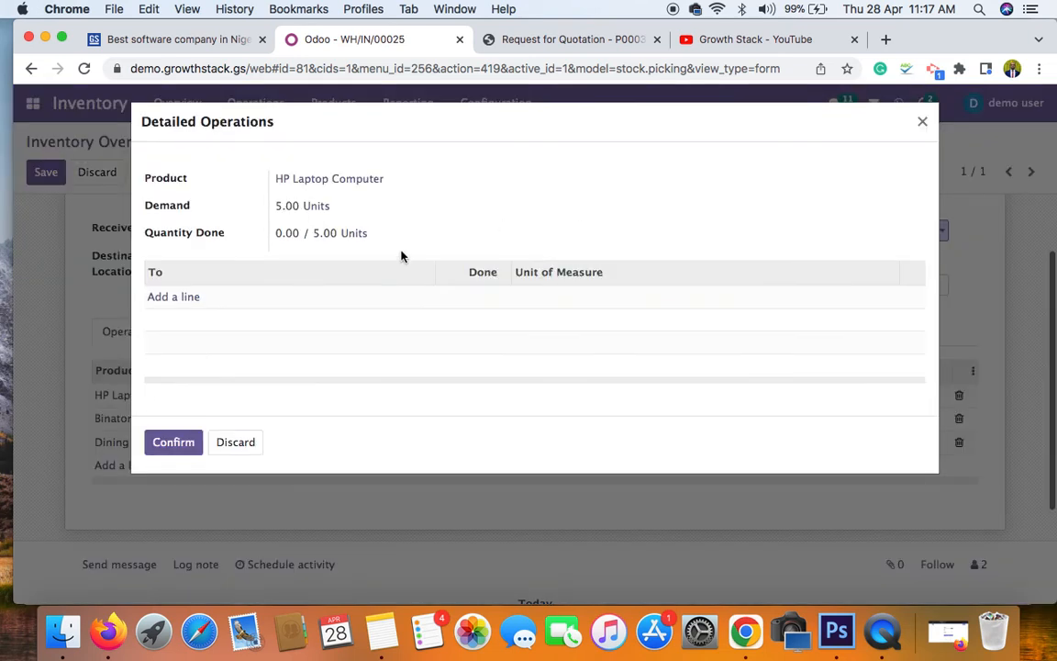
left_click(179, 304)
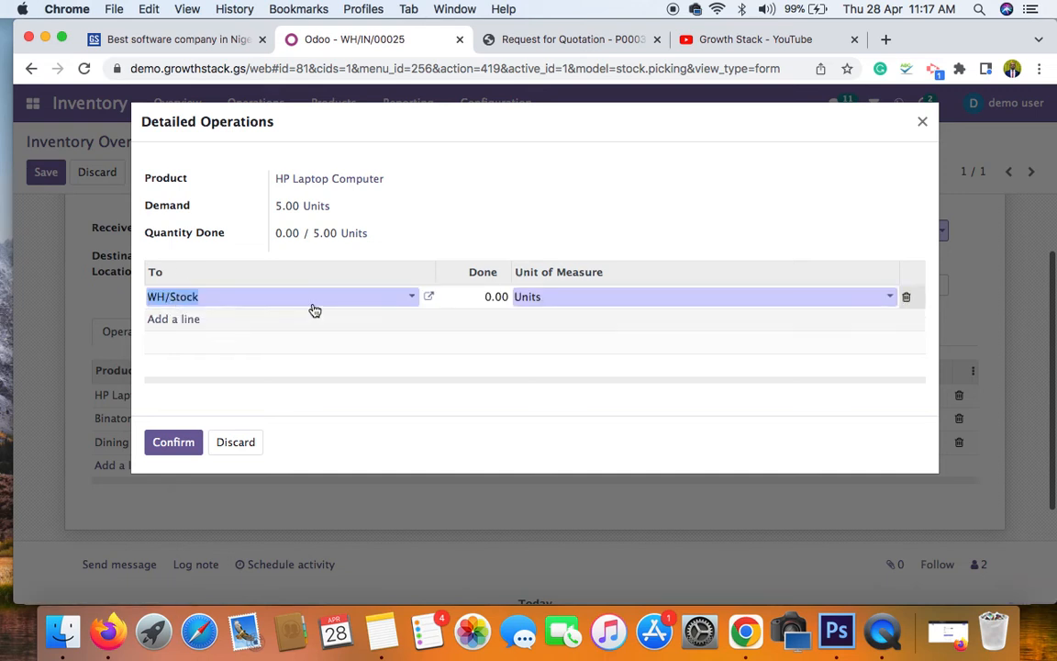
left_click(481, 297)
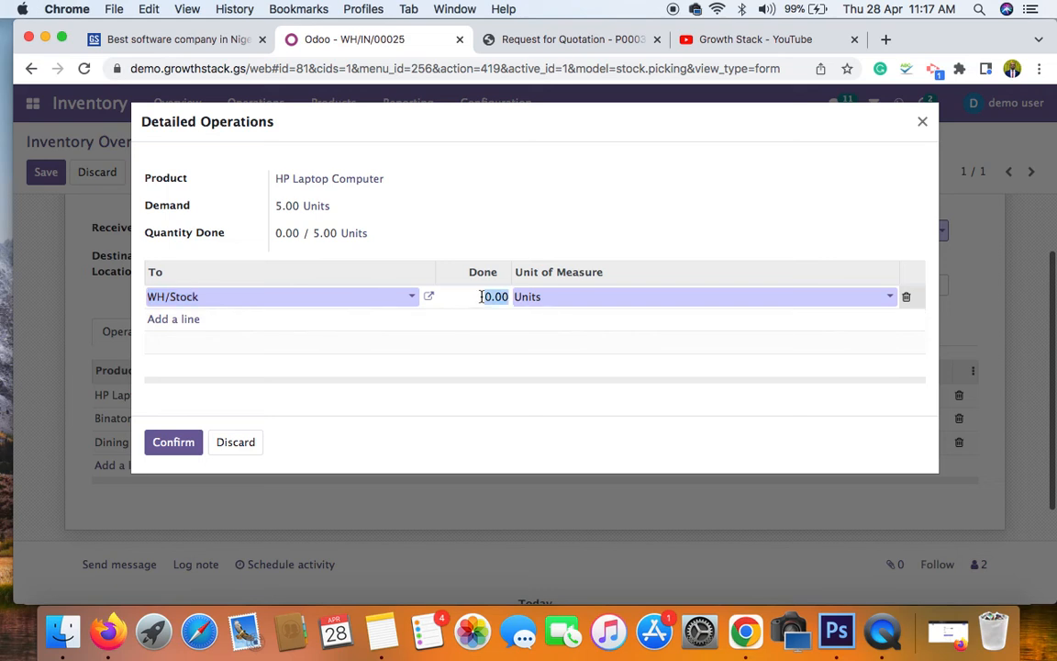
type("4")
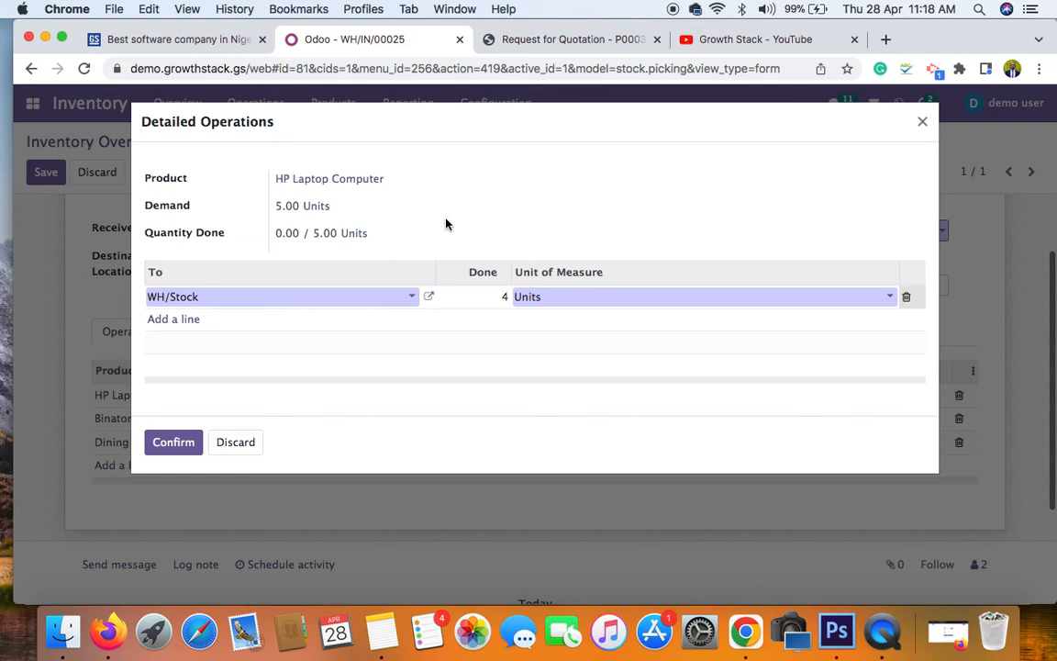
left_click(397, 195)
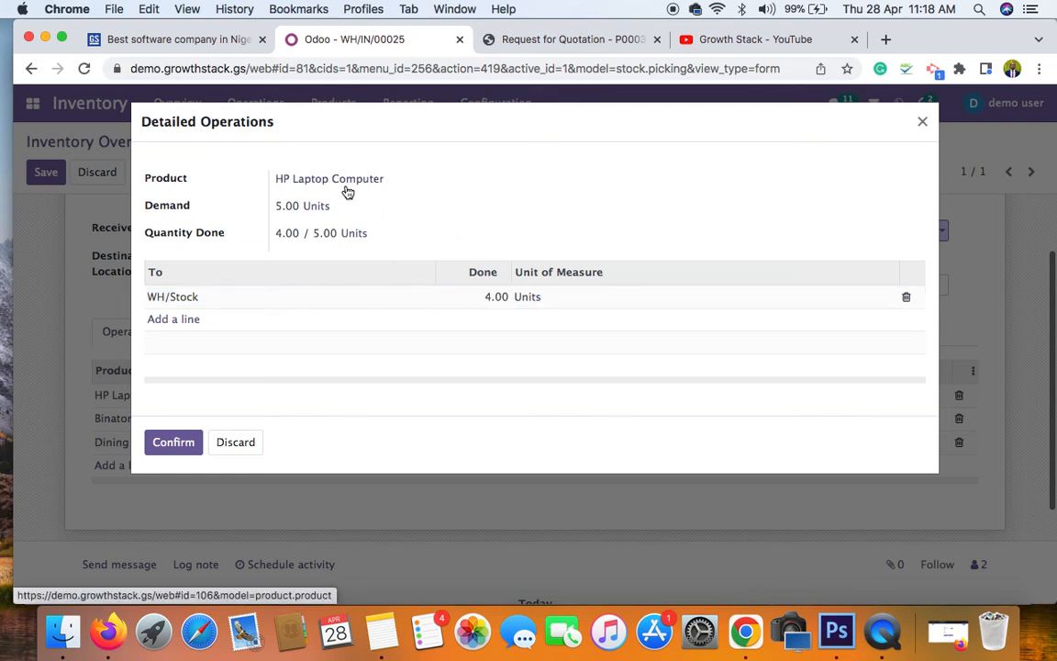
left_click(170, 443)
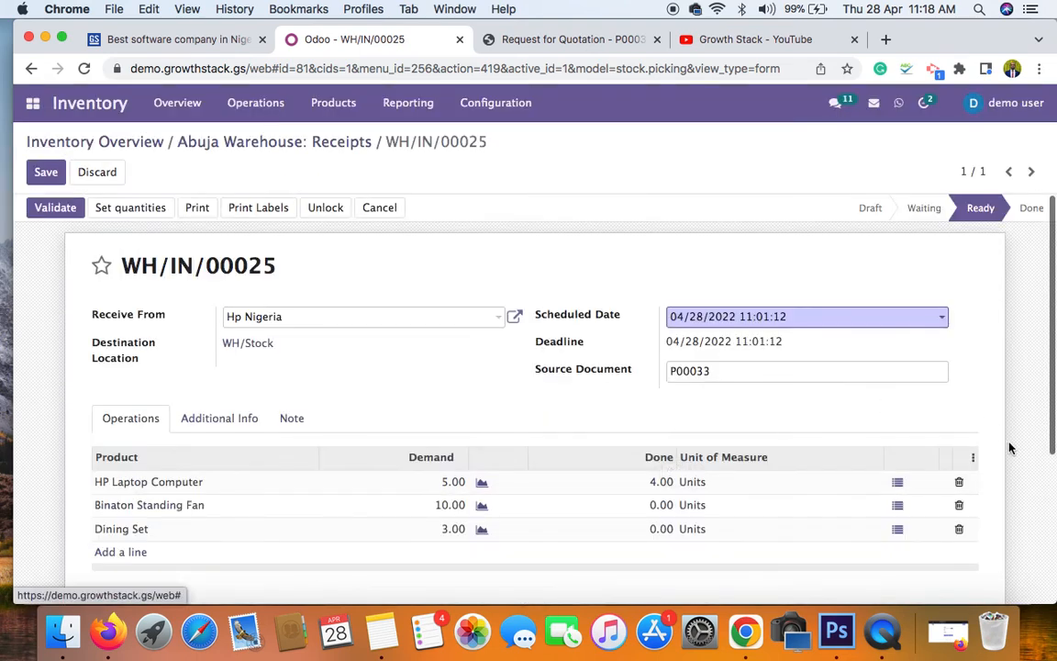
Record 10 units of Binaton Standing Fan as done into WH/Stock in its detailed operations
scroll(918, 459, "down", 2)
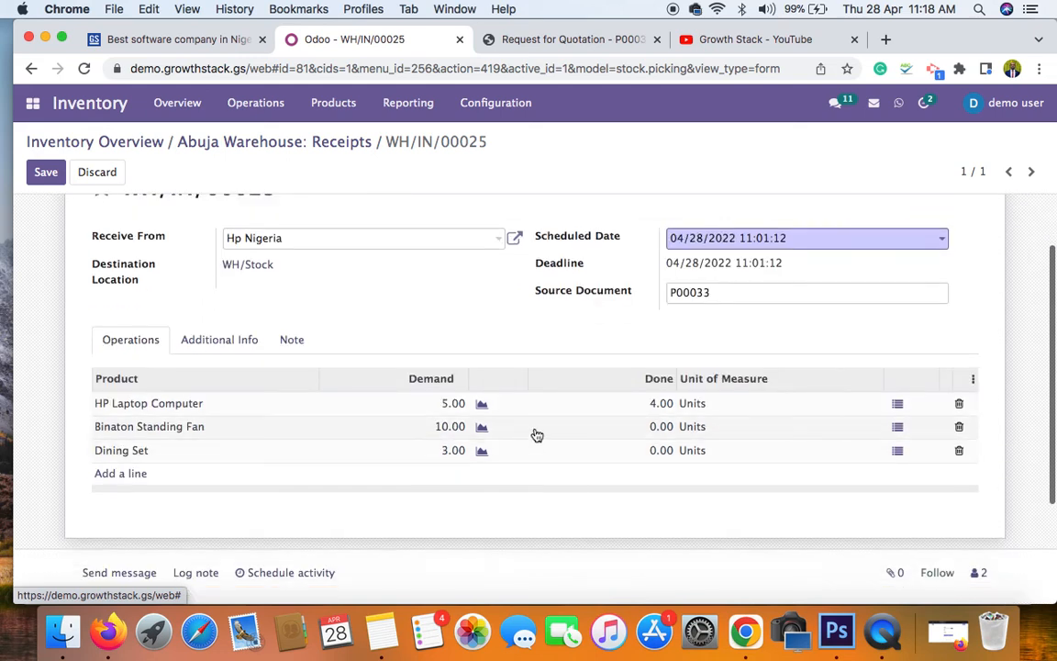
left_click(897, 428)
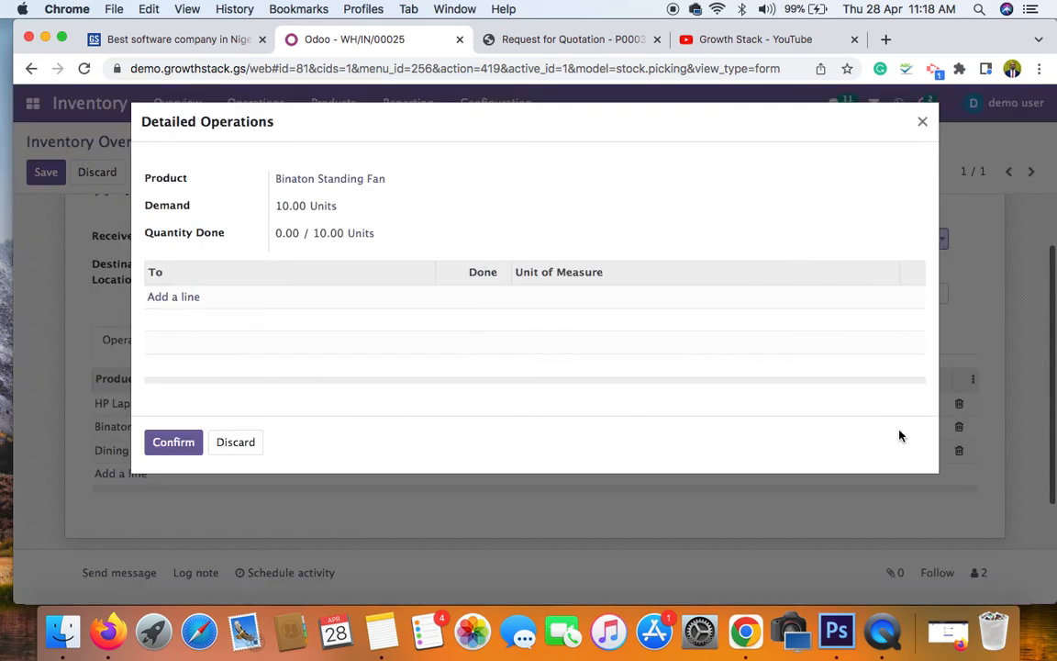
left_click(171, 297)
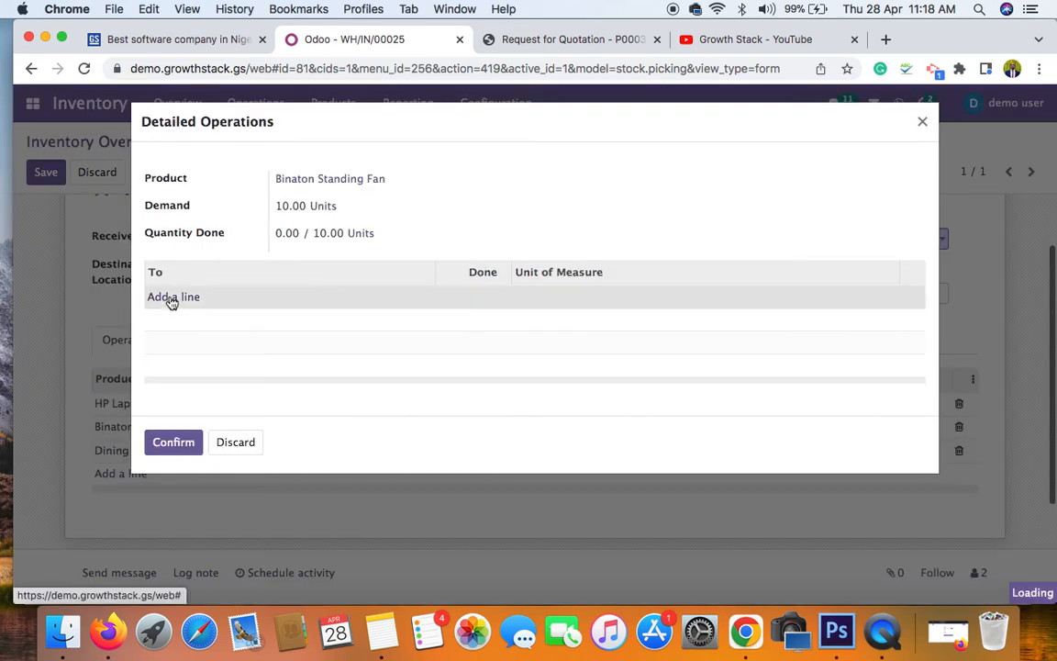
left_click(474, 304)
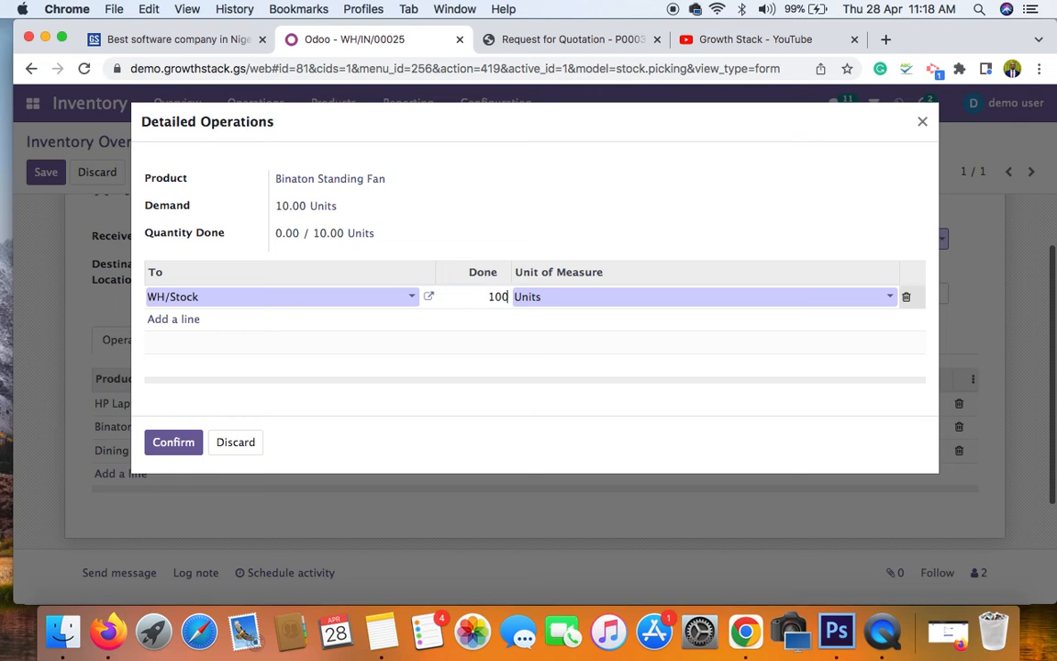
key("BackSpace")
left_click(169, 441)
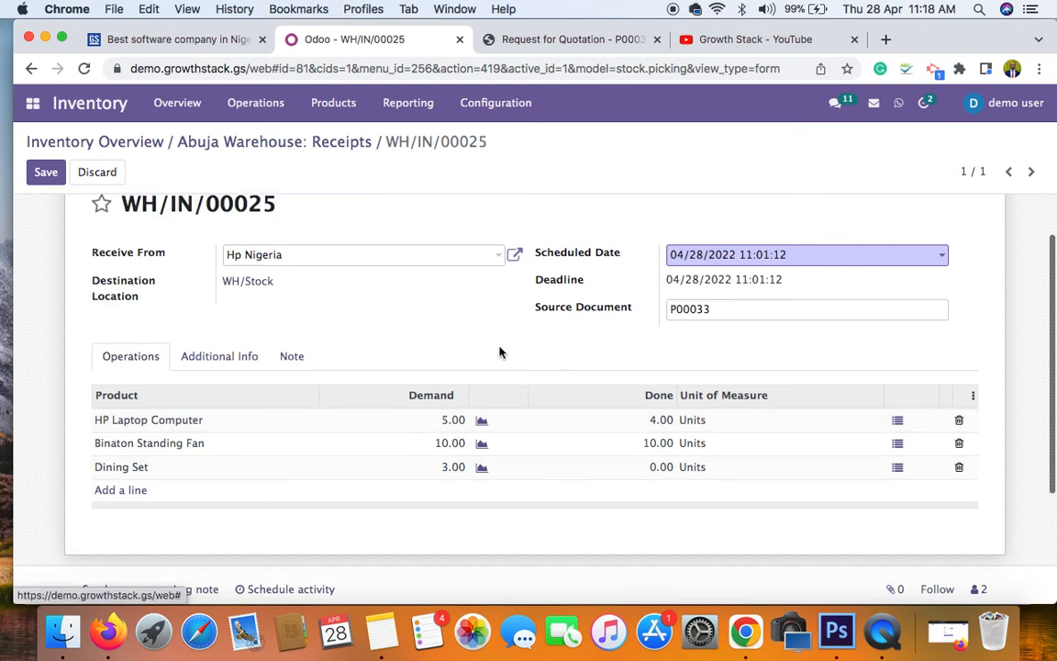
Record 2 units of Dining Set as done into WH/Stock in its detailed operations
scroll(174, 328, "up", 2)
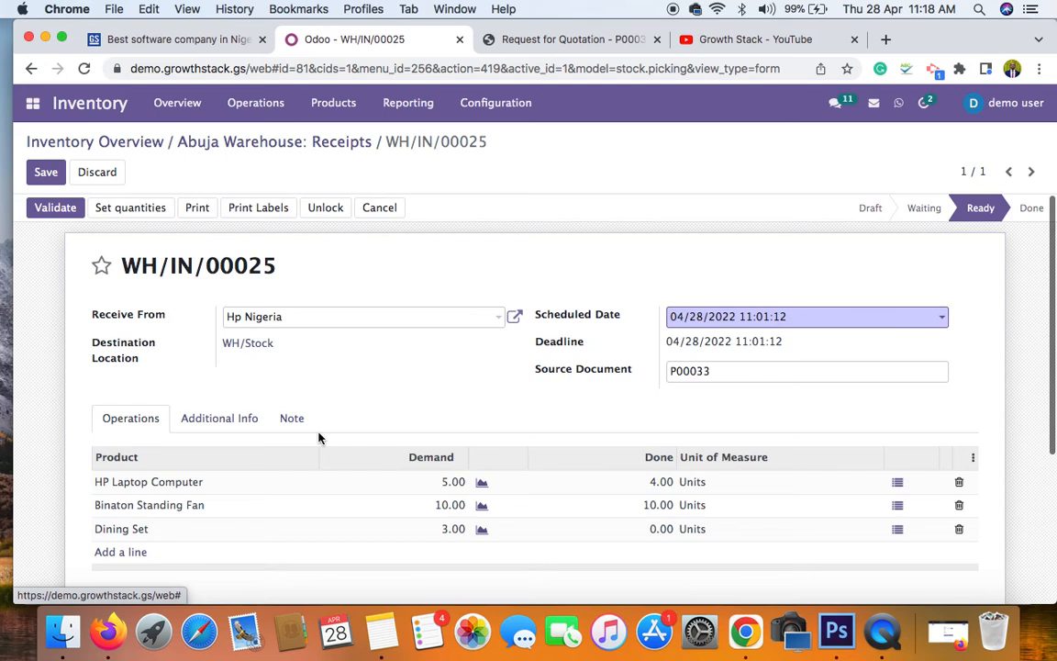
scroll(318, 438, "down", 3)
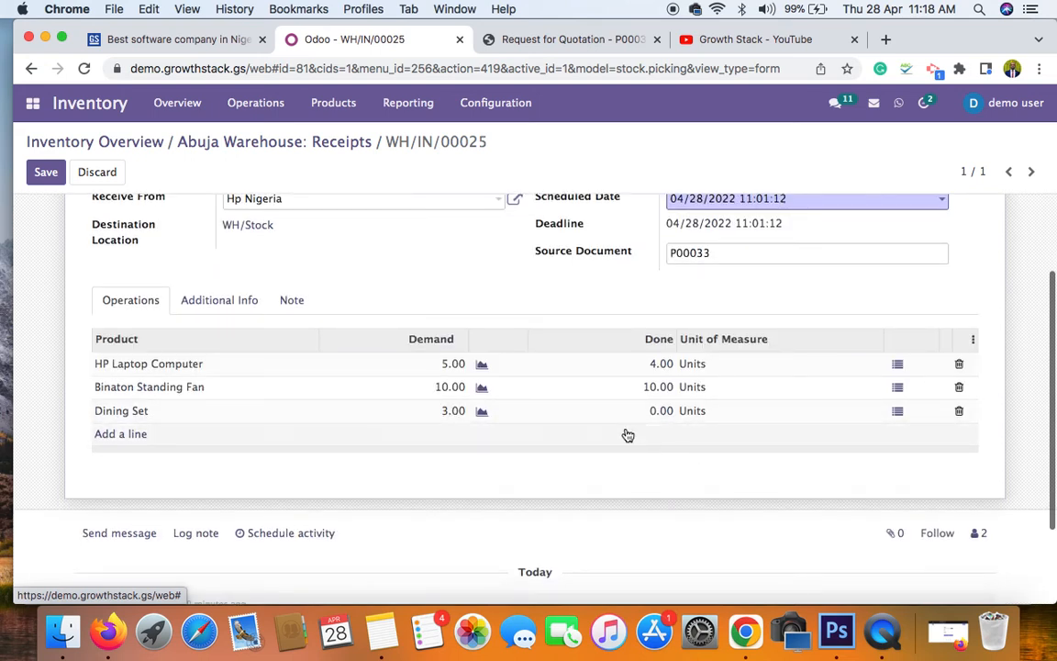
left_click(898, 412)
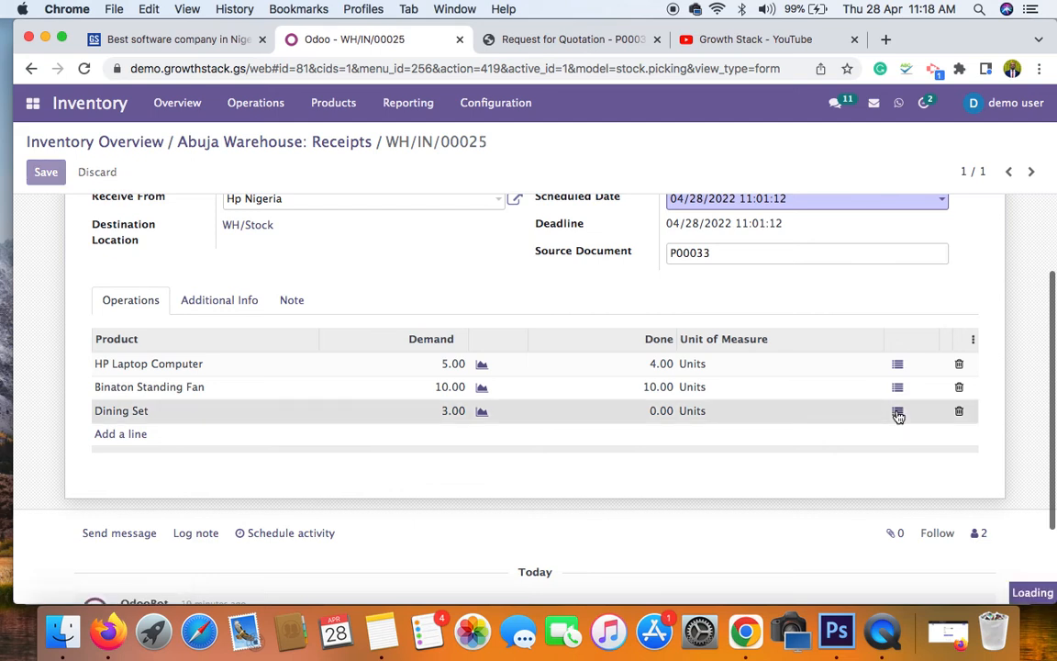
left_click(170, 298)
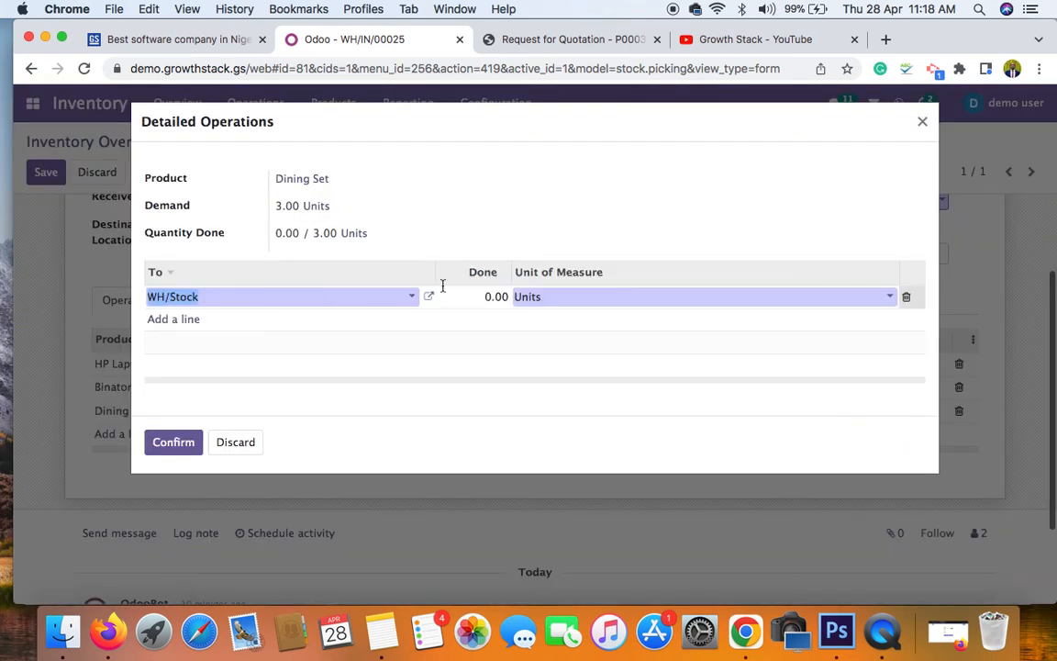
left_click(490, 295)
type("2")
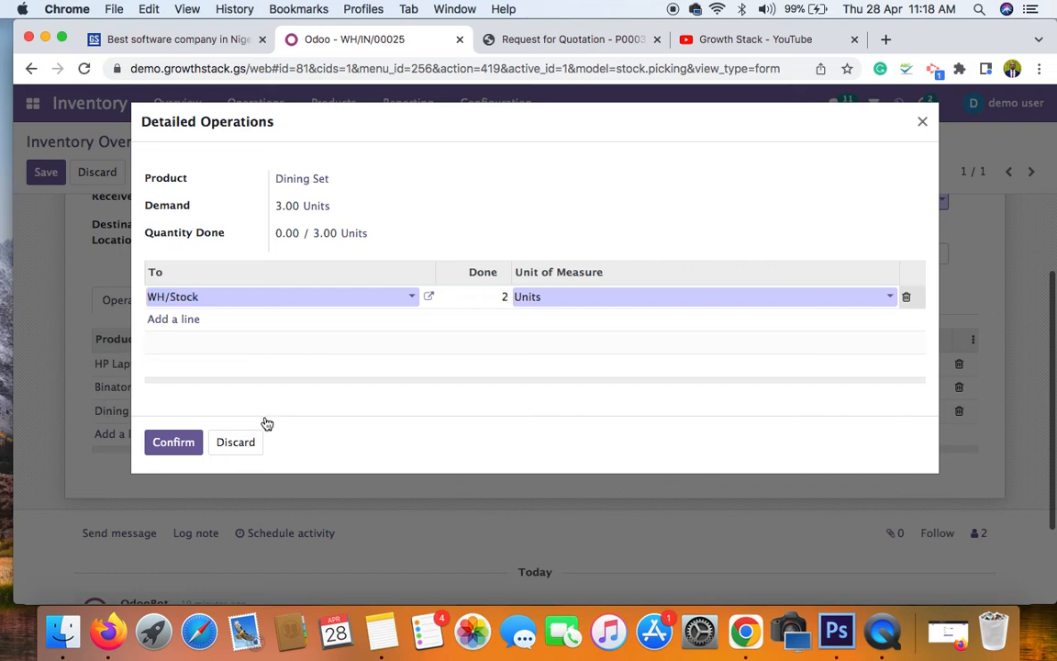
left_click(170, 448)
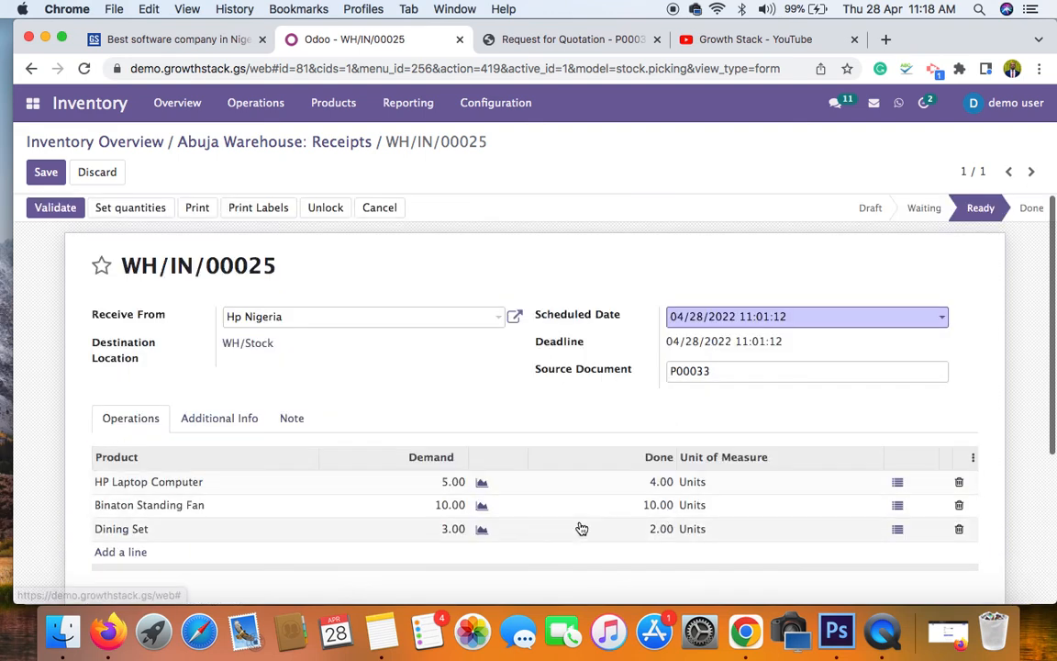
Review the done quantities, save the receipt and check its available print options
scroll(582, 528, "down", 2)
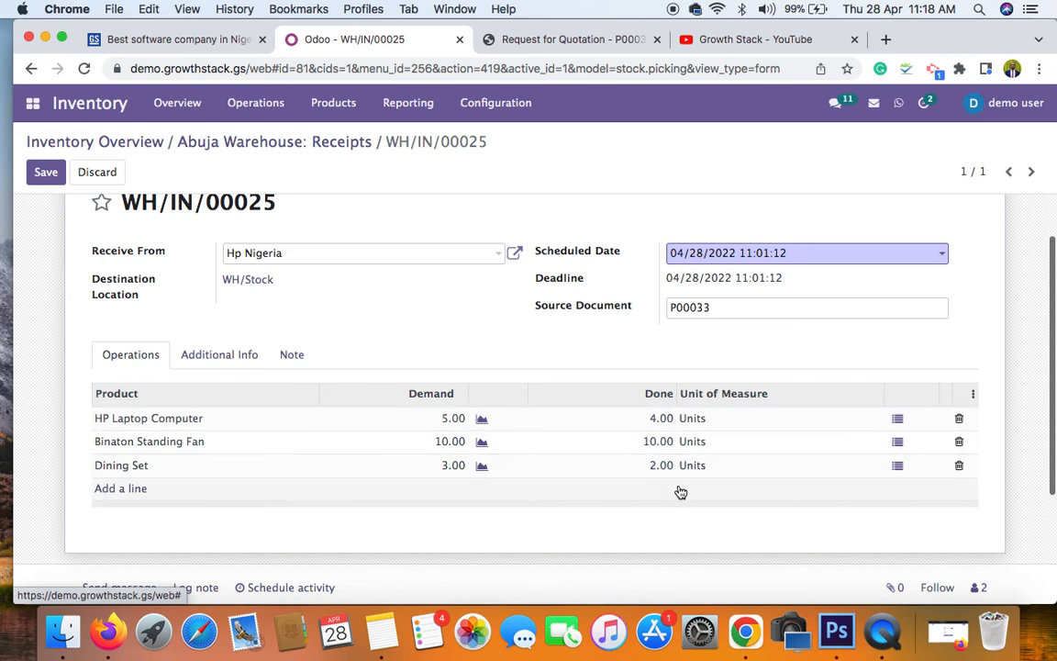
scroll(323, 340, "up", 2)
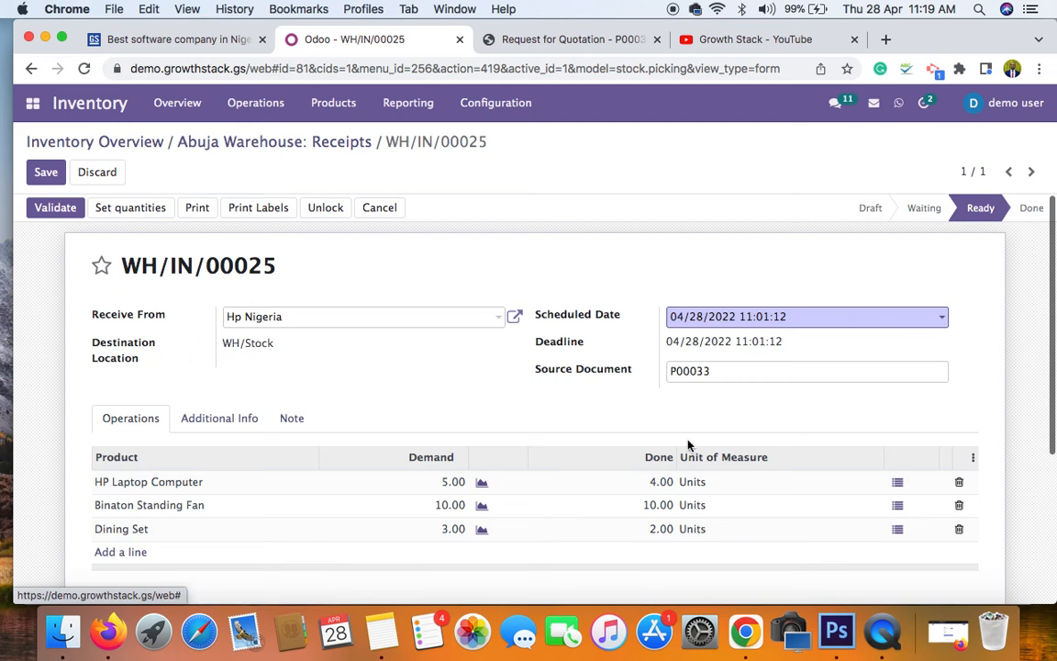
left_click(46, 174)
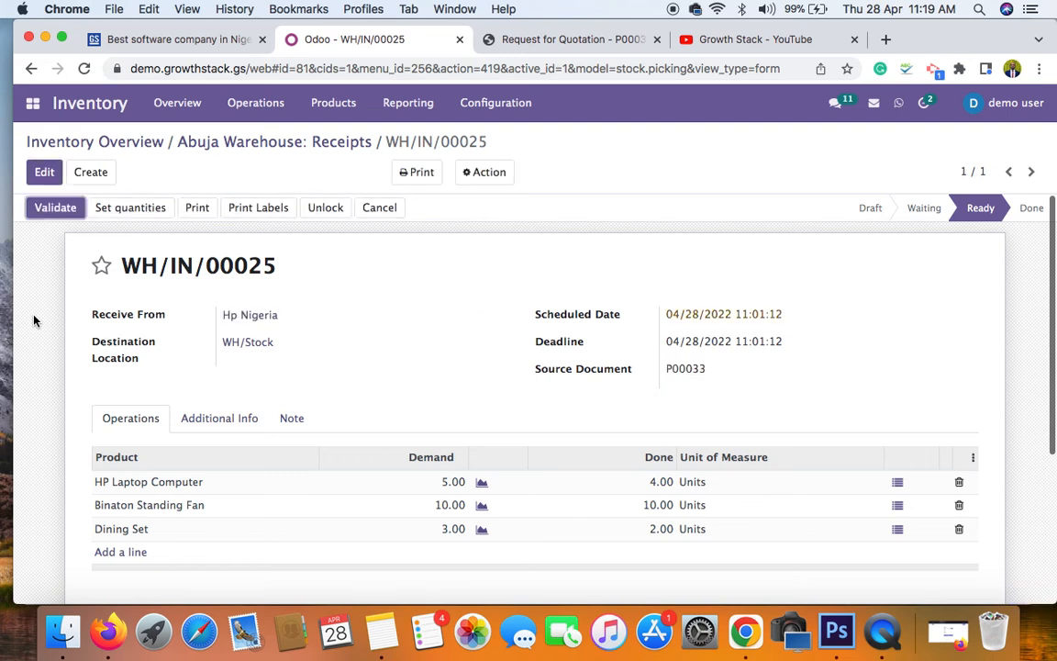
left_click(423, 173)
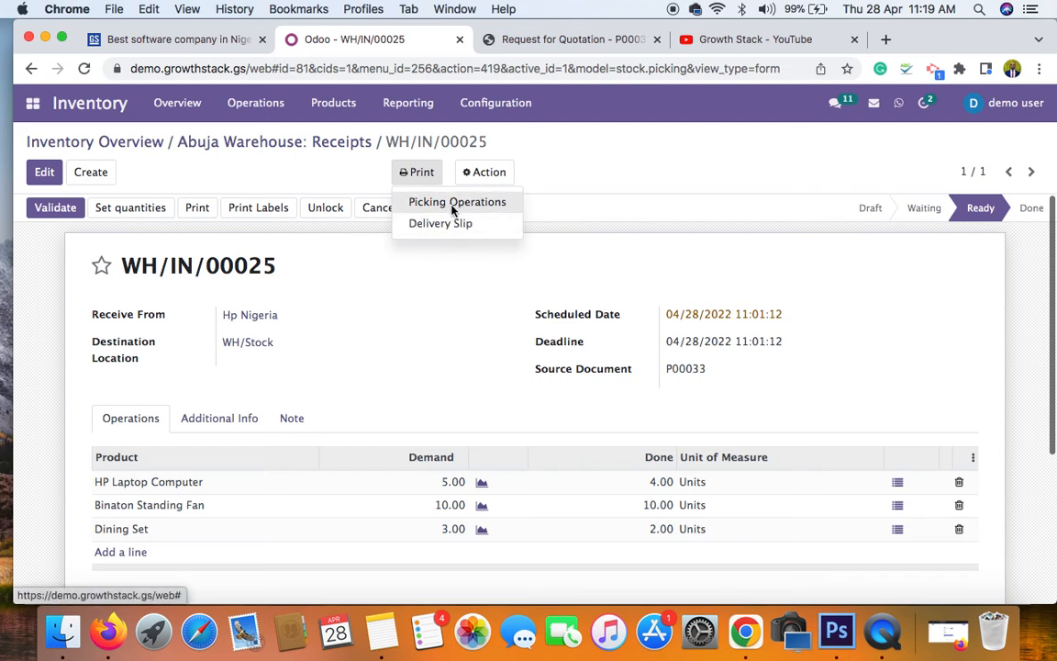
left_click(49, 274)
Validate the receipt and create a backorder for the remaining products
left_click(57, 210)
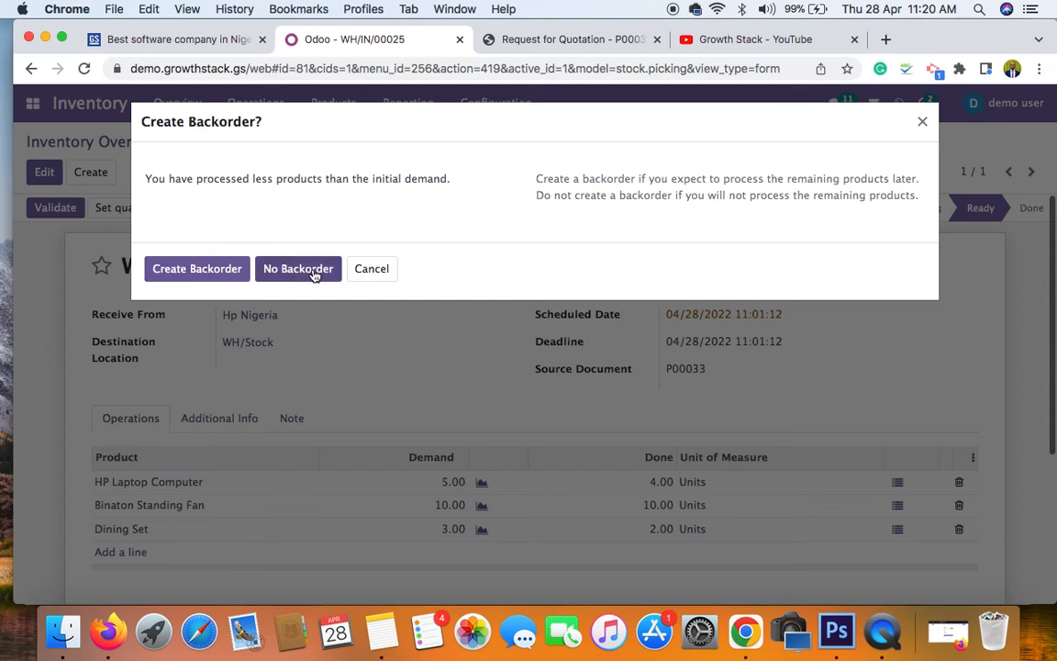
left_click(200, 270)
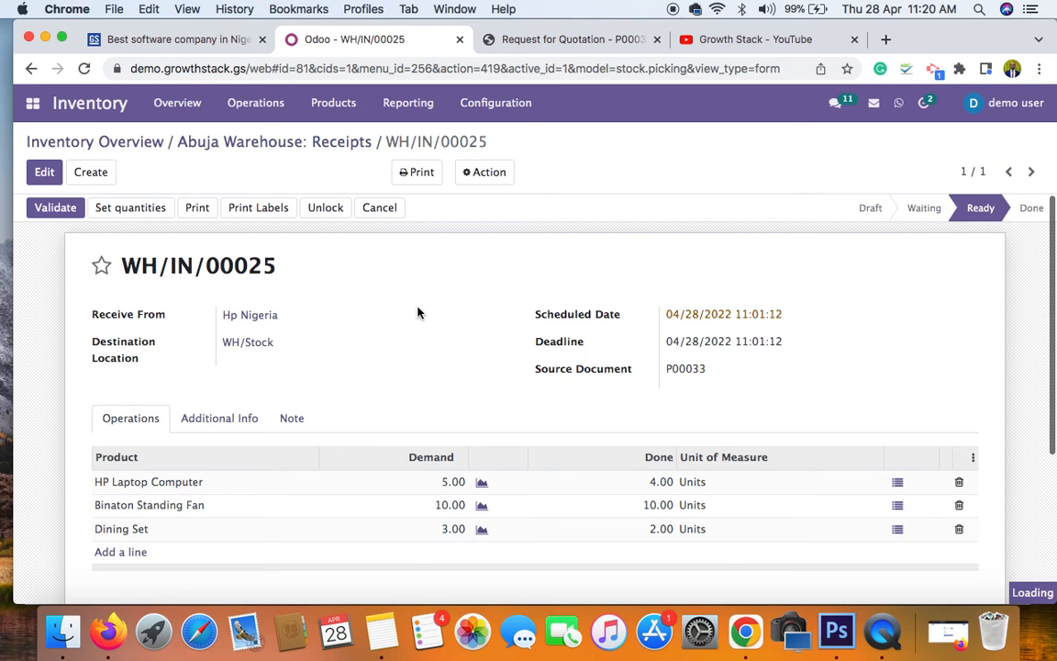
scroll(400, 317, "down", 3)
scroll(399, 316, "up", 3)
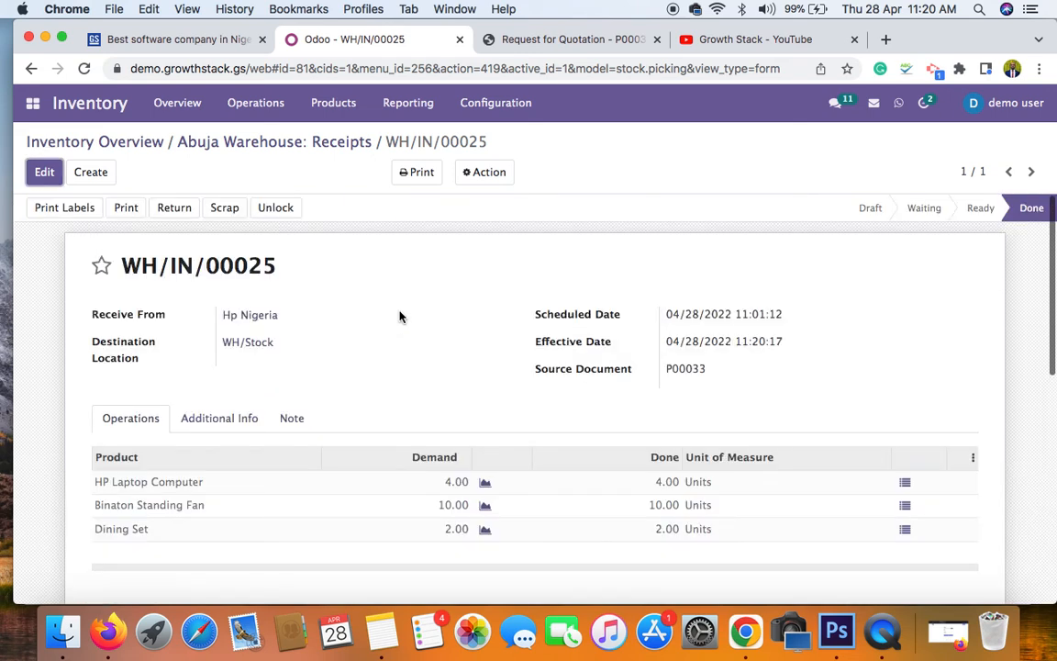
Search the Inventory products for "hp" to check the laptop's on-hand quantity
left_click(333, 107)
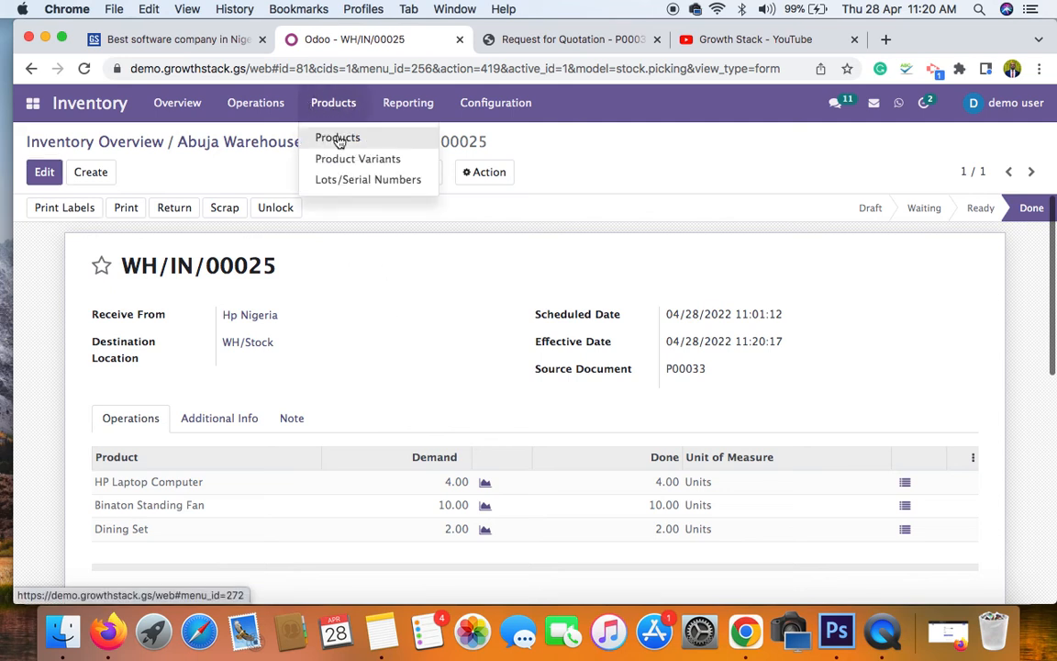
left_click(339, 139)
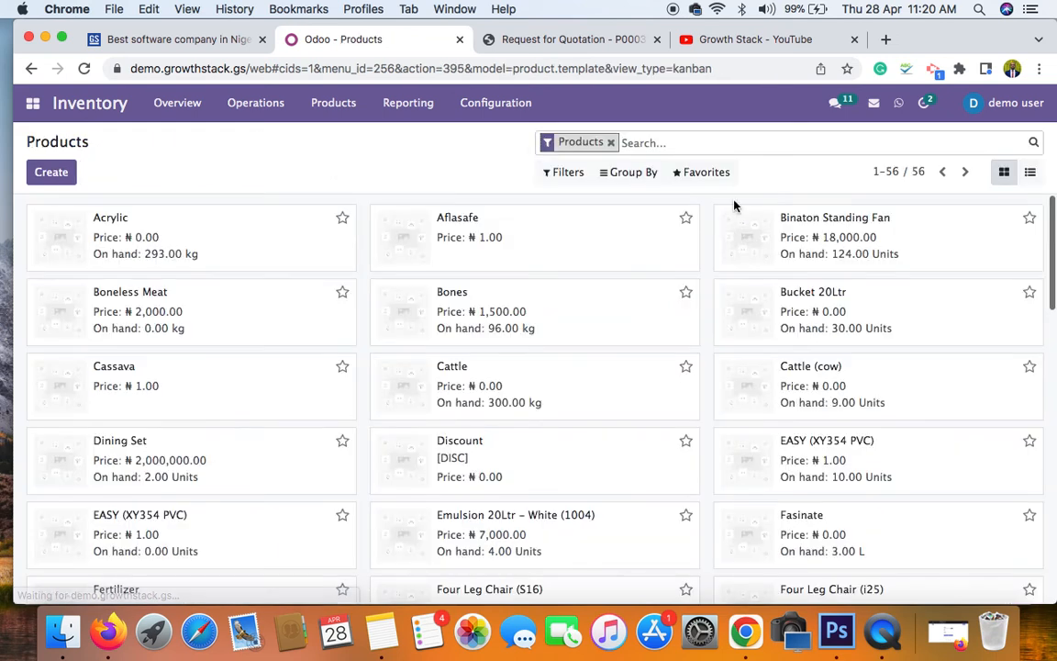
left_click(670, 143)
type("hp")
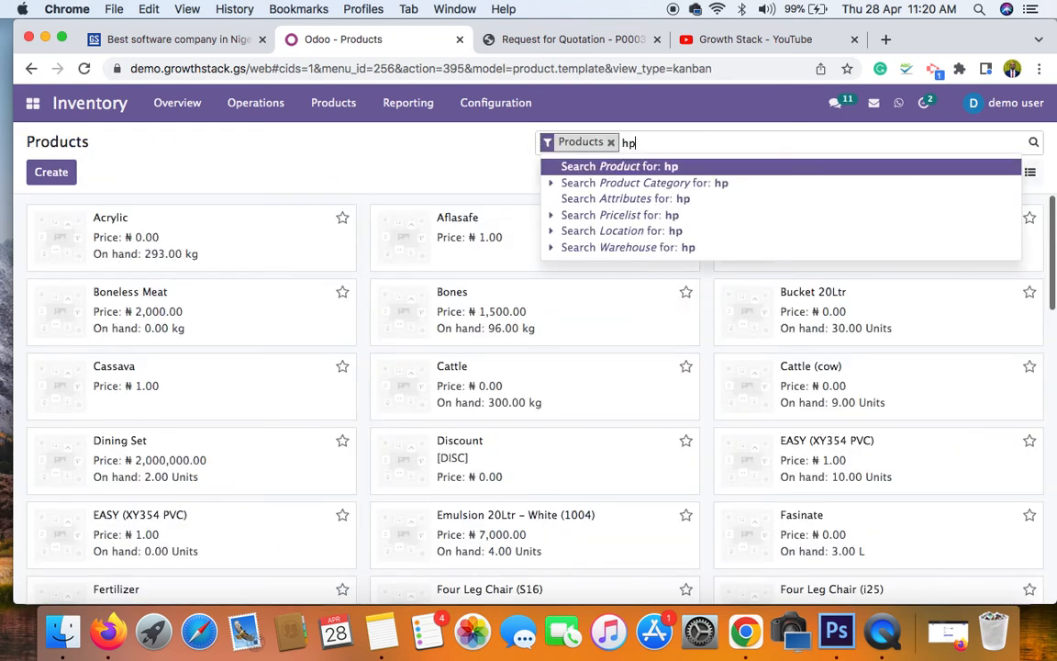
key("Return")
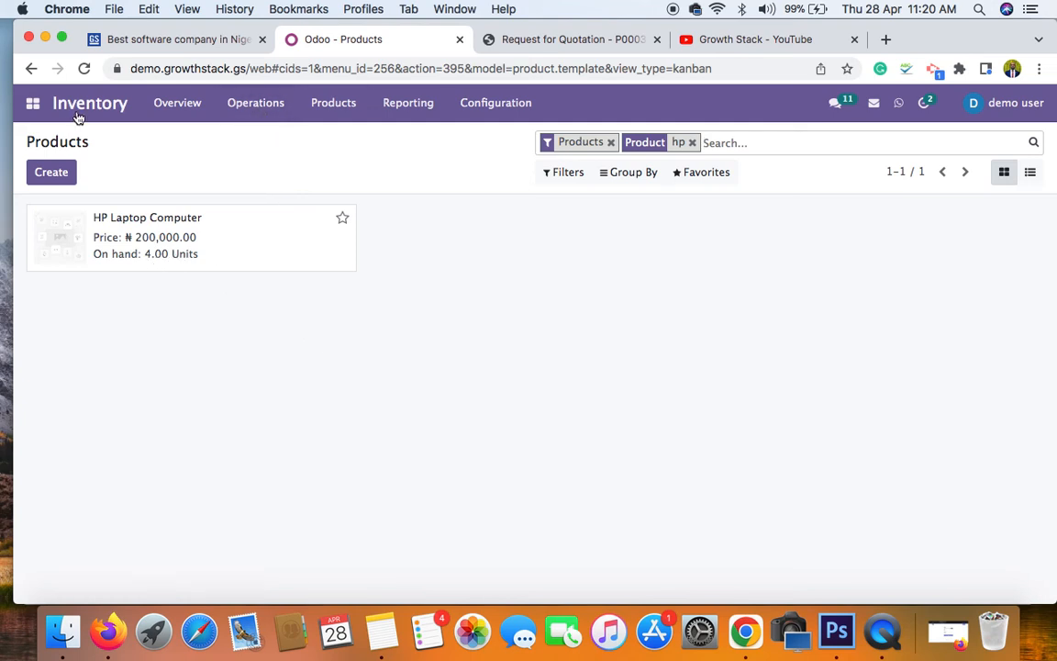
Open the Hp Nigeria backorder awaiting processing under the Abuja Warehouse receipts and validate it as an immediate transfer of all quantities
left_click(166, 111)
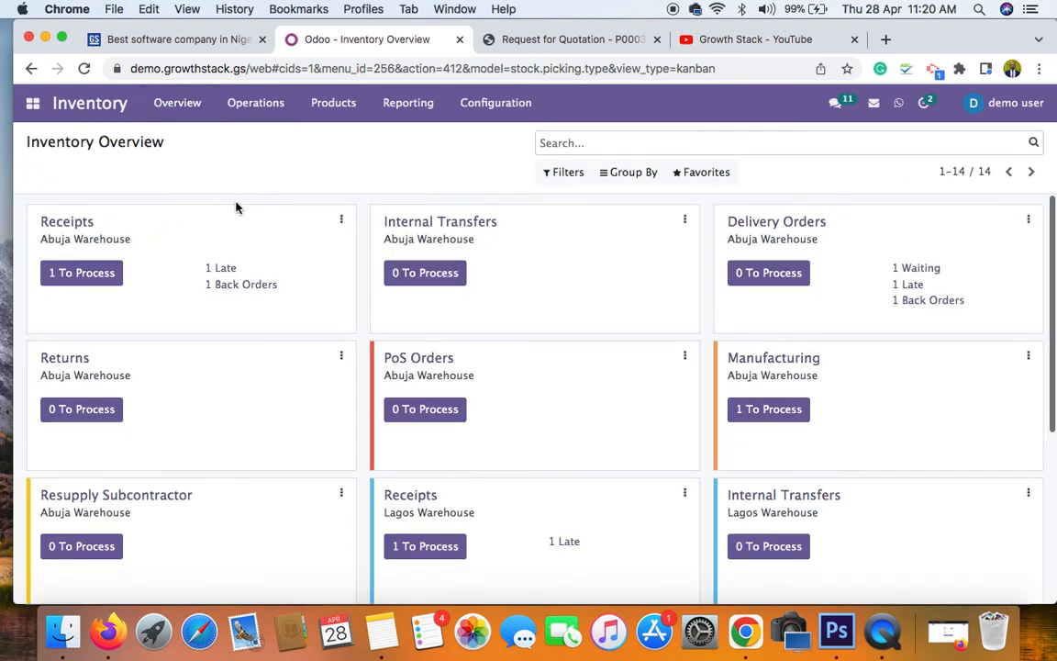
left_click(87, 275)
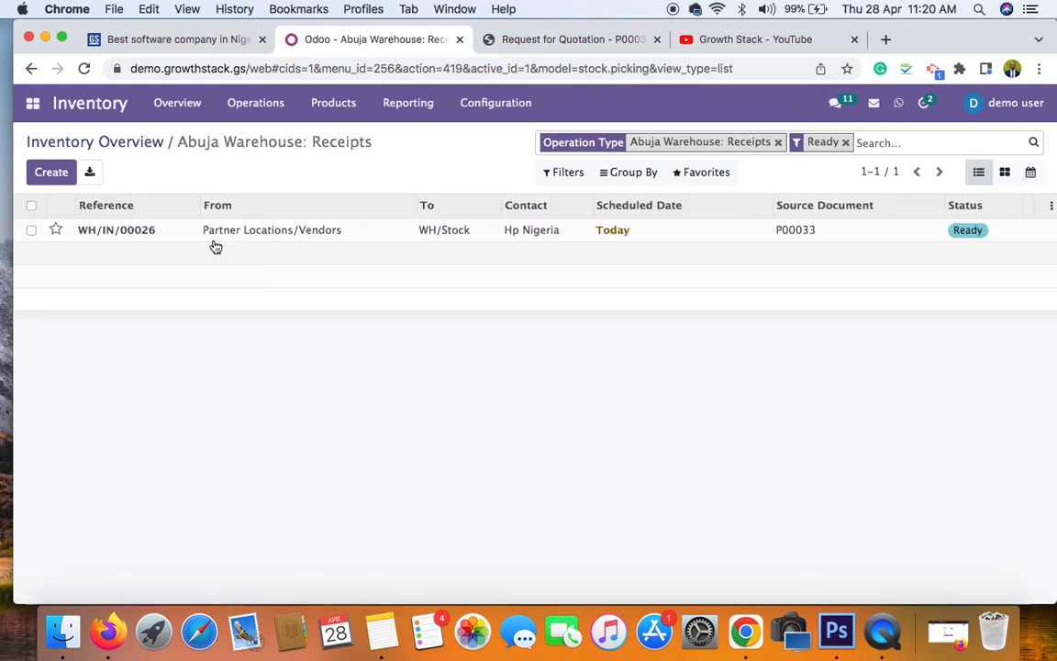
left_click(331, 235)
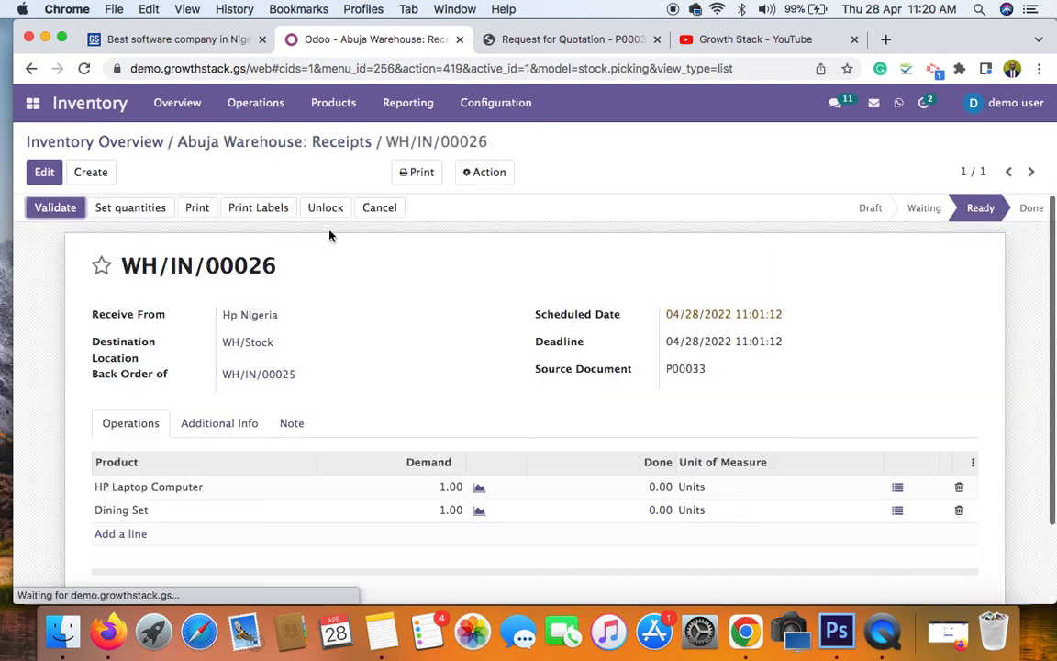
scroll(311, 419, "down", 2)
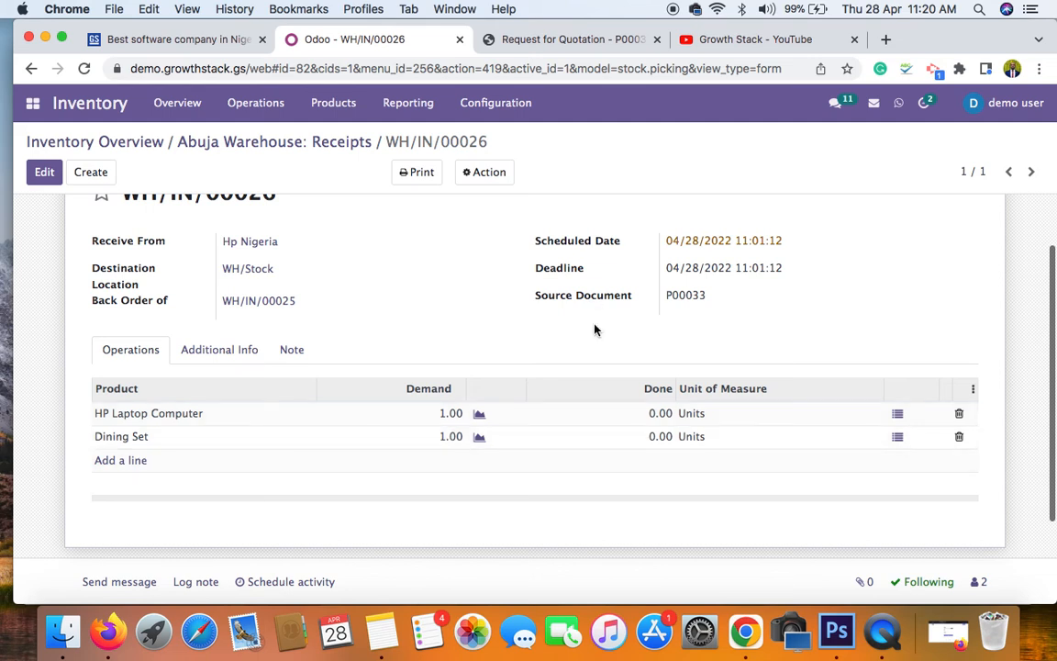
scroll(595, 328, "up", 2)
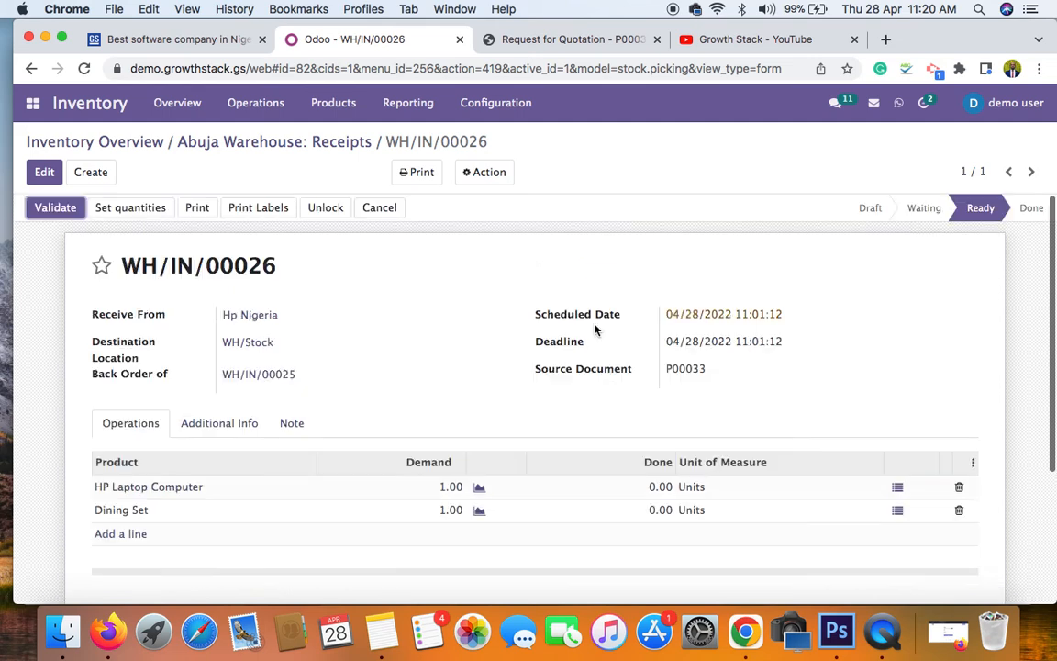
left_click(60, 211)
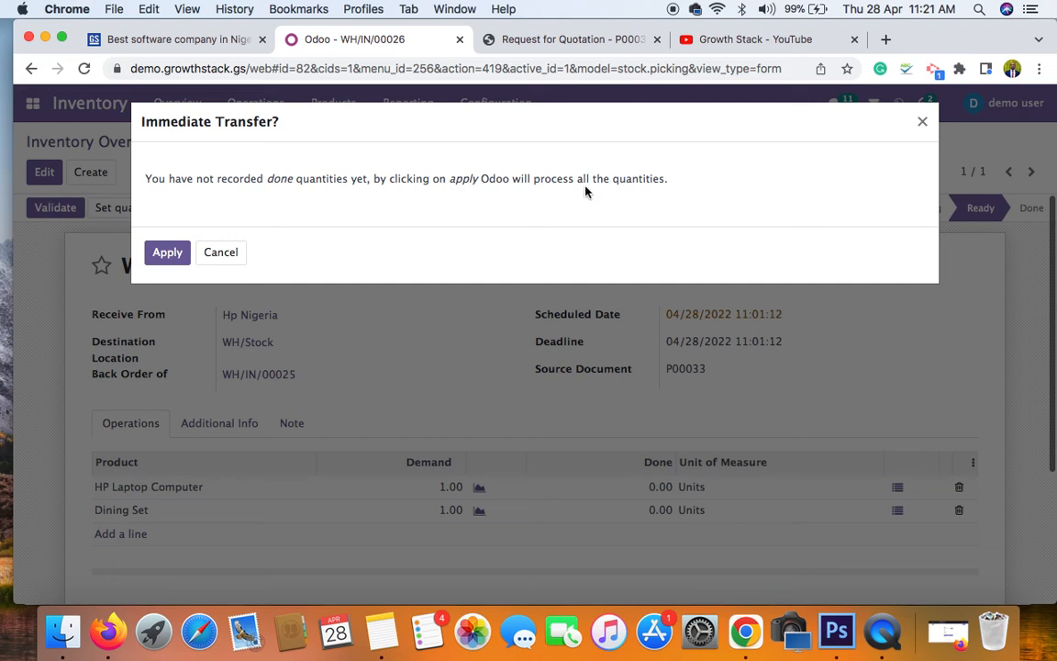
left_click(168, 254)
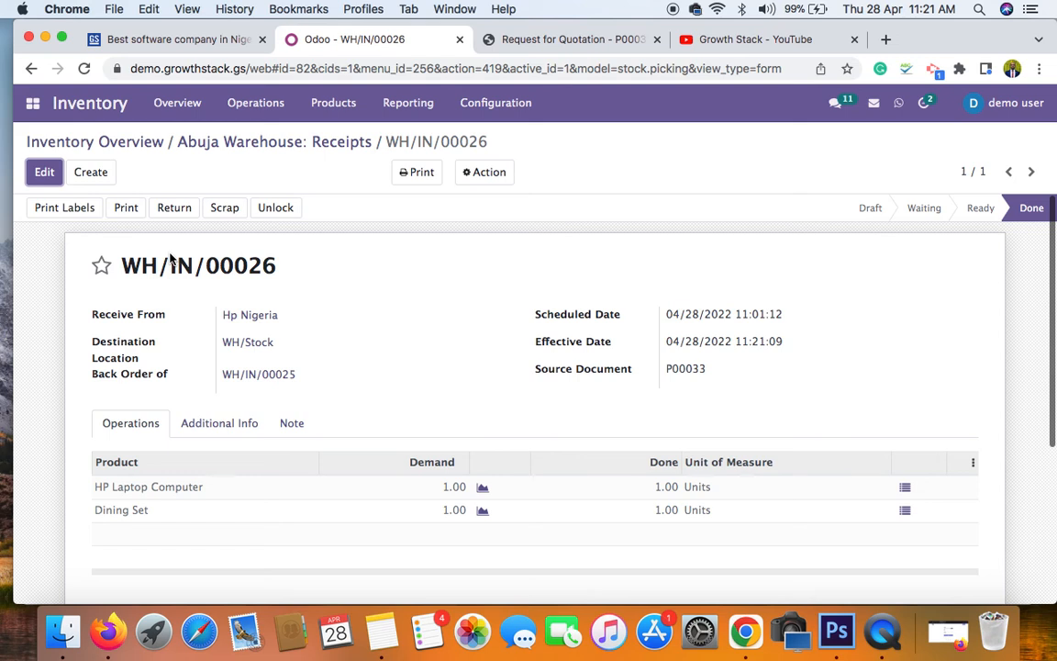
Find HP Laptop Computer among the Inventory products by searching "hp" and examine the individual entries in its product moves
left_click(328, 106)
left_click(337, 138)
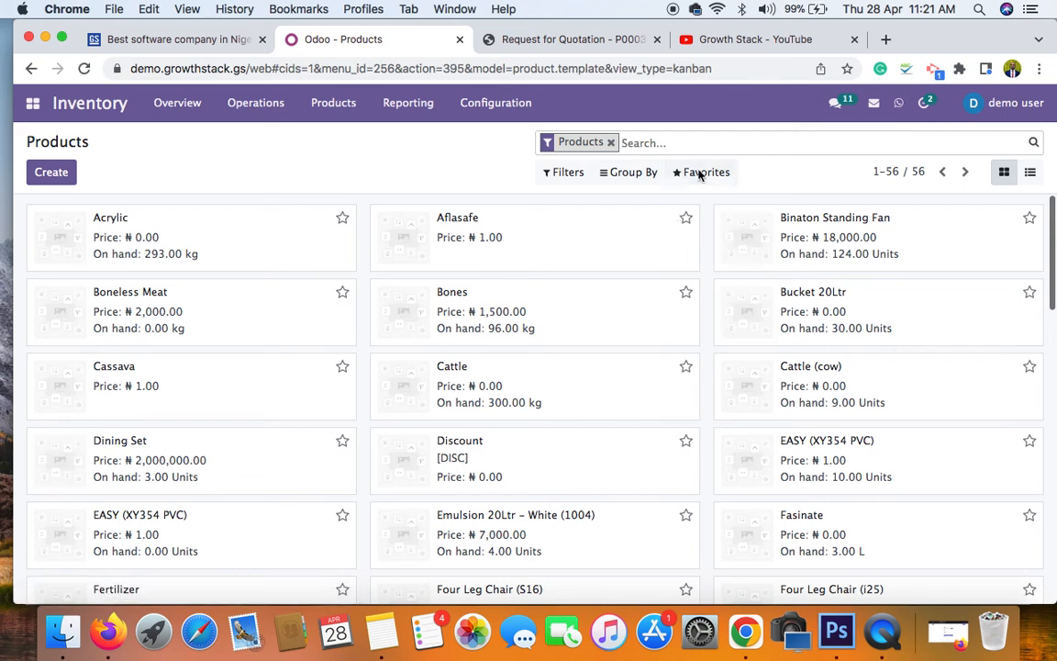
type("hp")
key("Return")
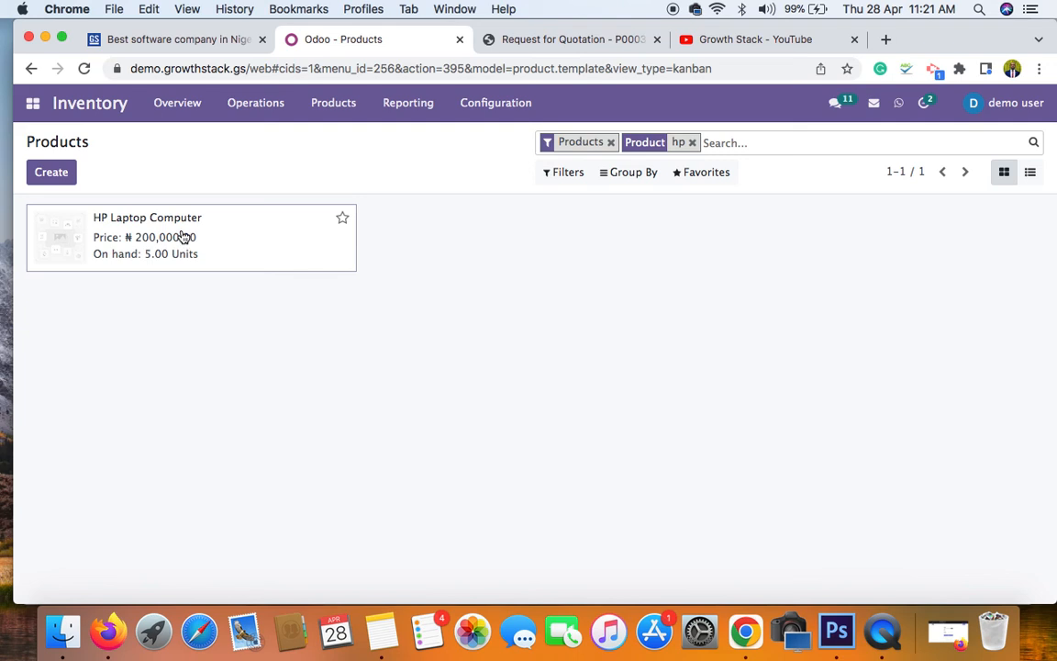
left_click(240, 253)
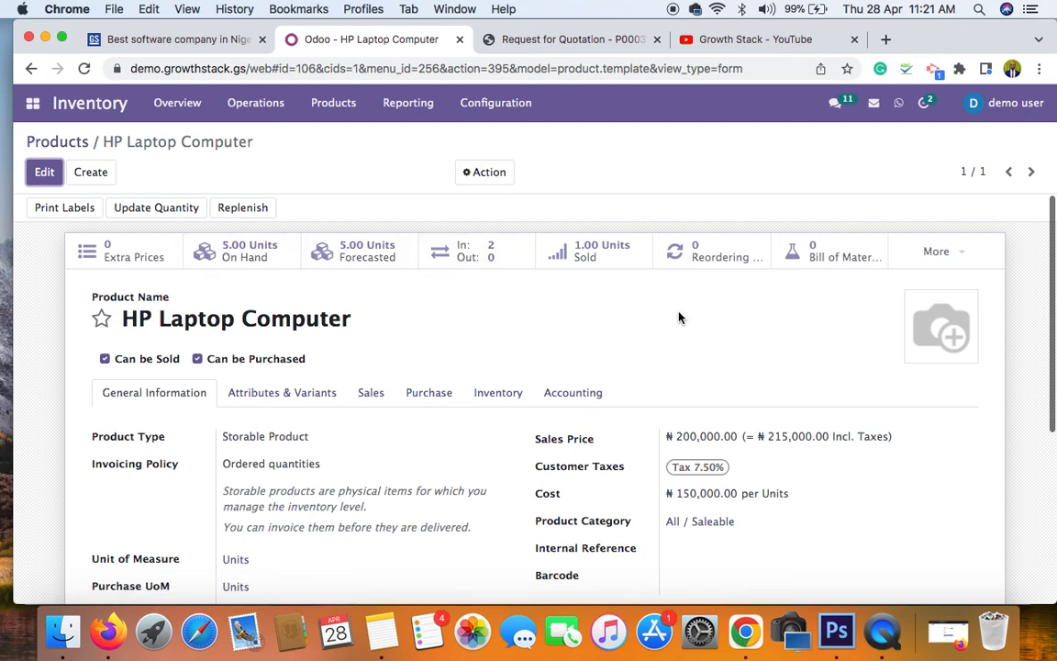
left_click(479, 264)
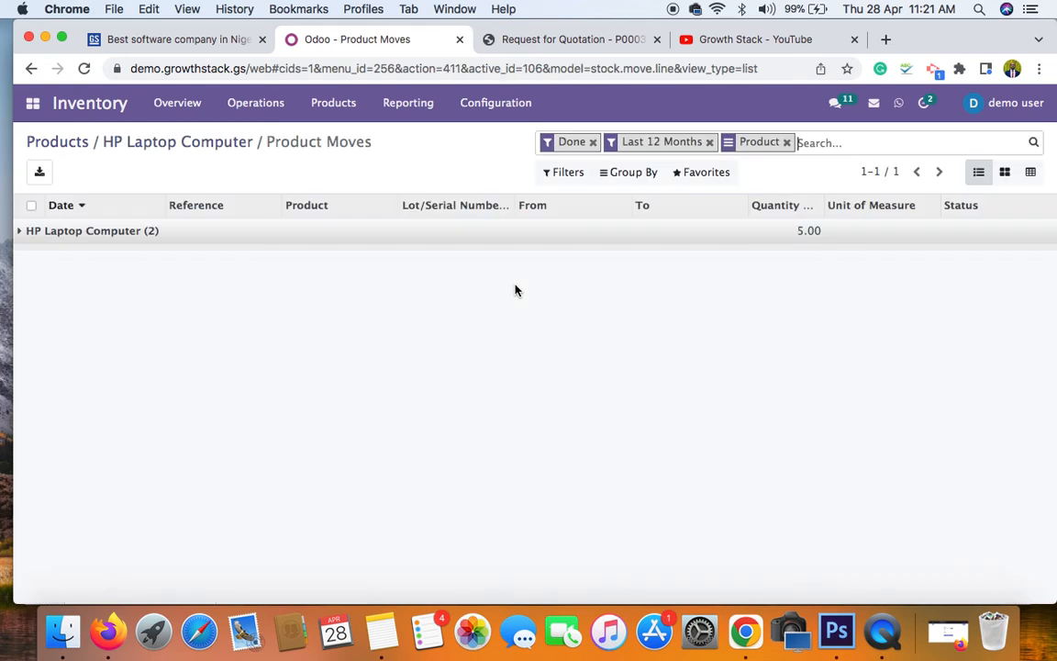
left_click(189, 234)
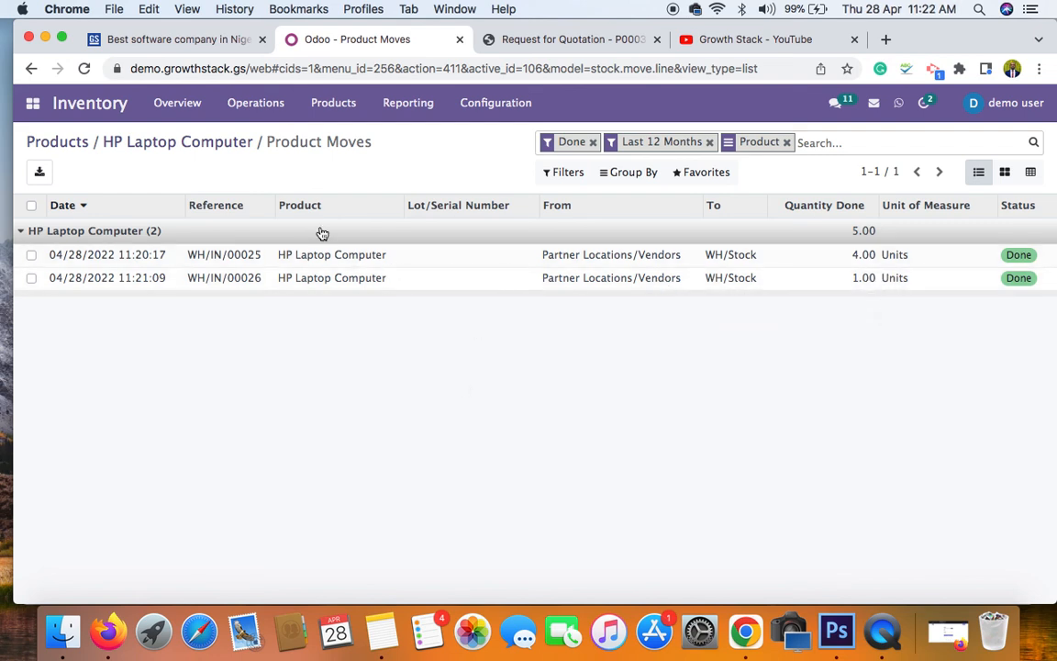
left_click(69, 143)
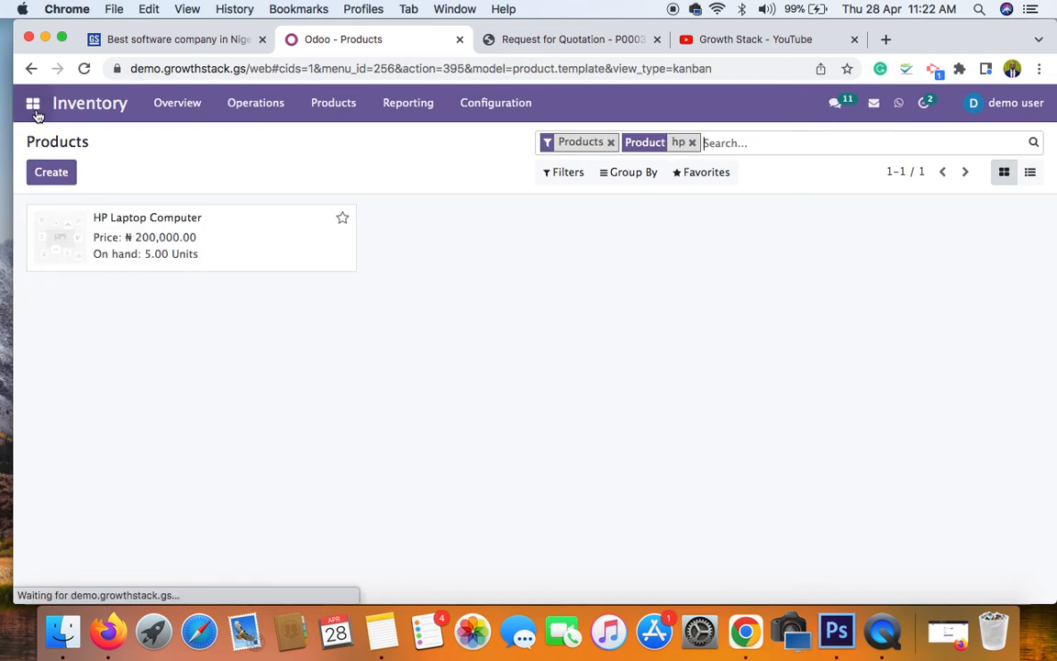
Open the Hp Nigeria order in the Purchase app and compare the ordered, received and billed quantities of its product lines
left_click(35, 108)
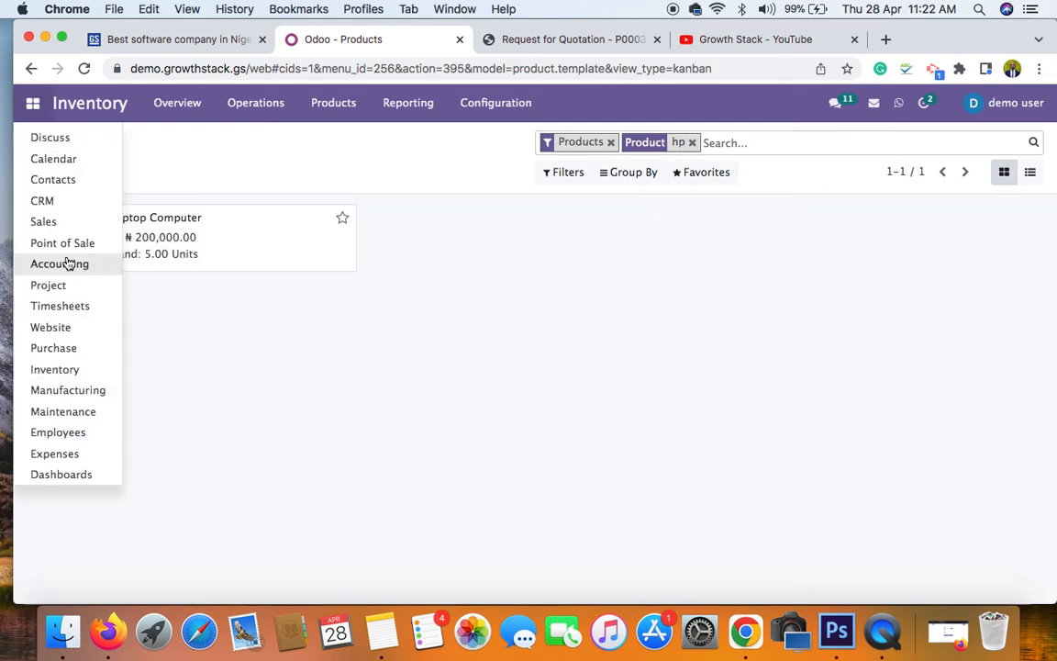
left_click(64, 349)
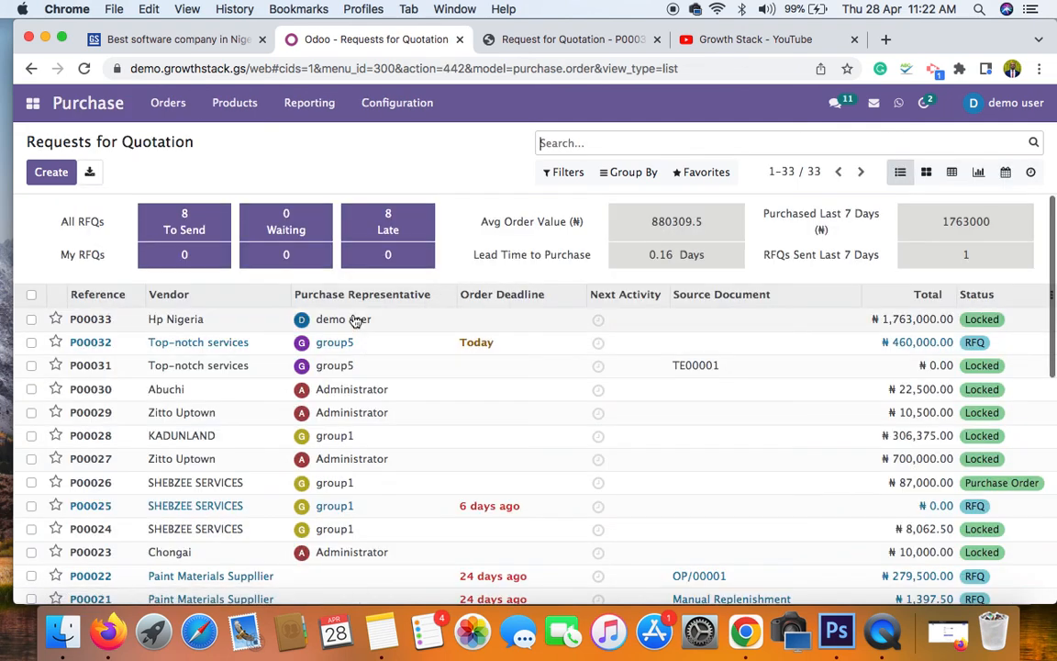
left_click(217, 329)
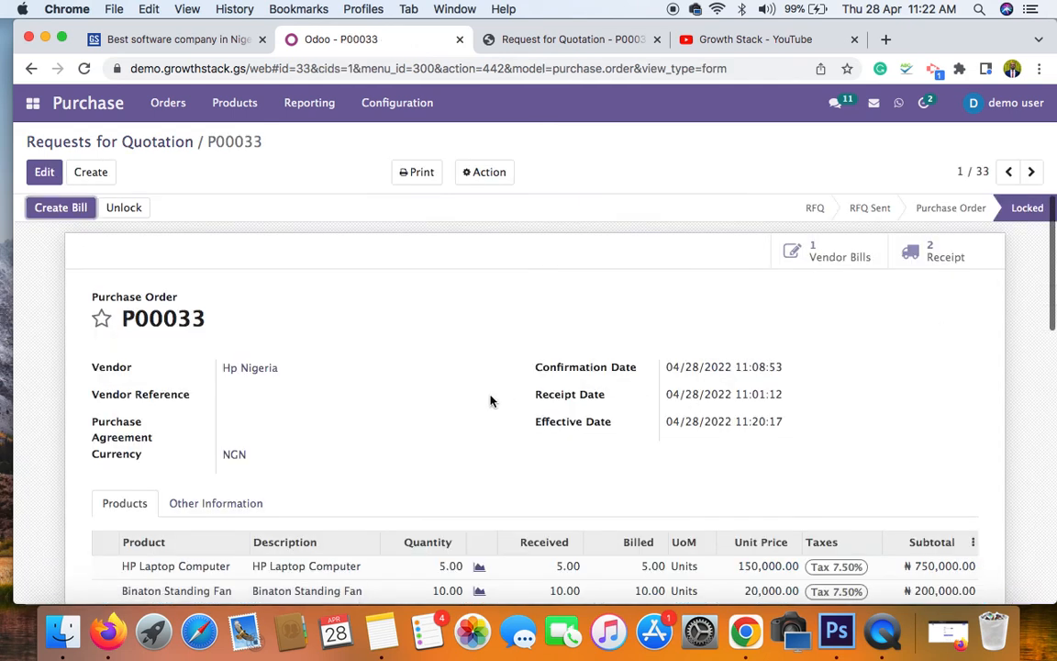
scroll(401, 342, "down", 2)
scroll(401, 342, "up", 2)
left_click(70, 215)
scroll(386, 445, "down", 3)
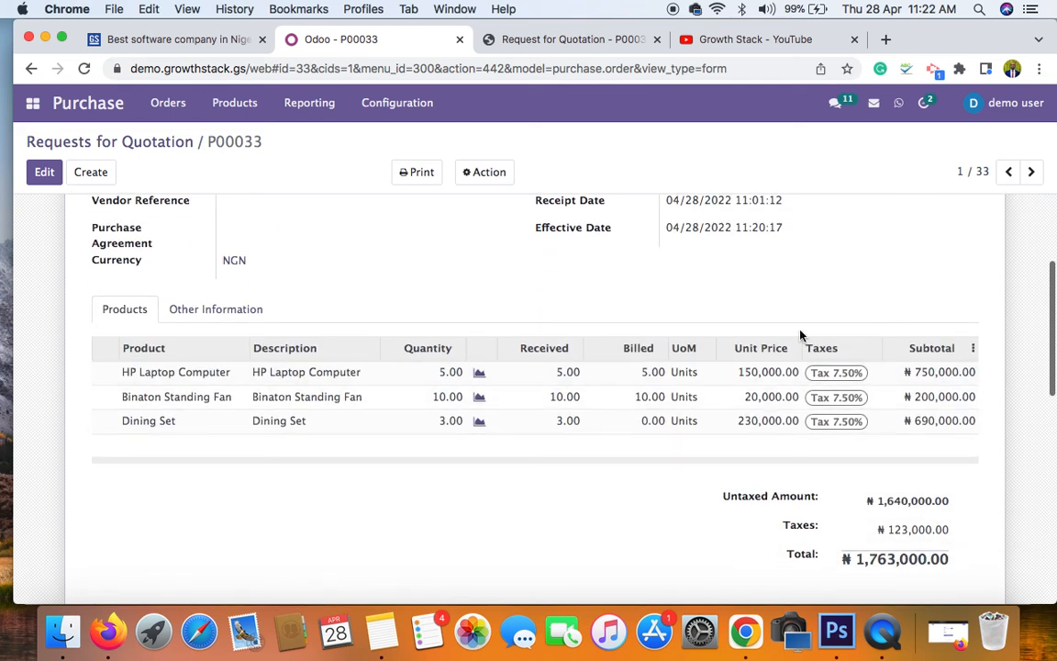
scroll(800, 336, "up", 3)
scroll(699, 442, "down", 3)
scroll(701, 439, "up", 3)
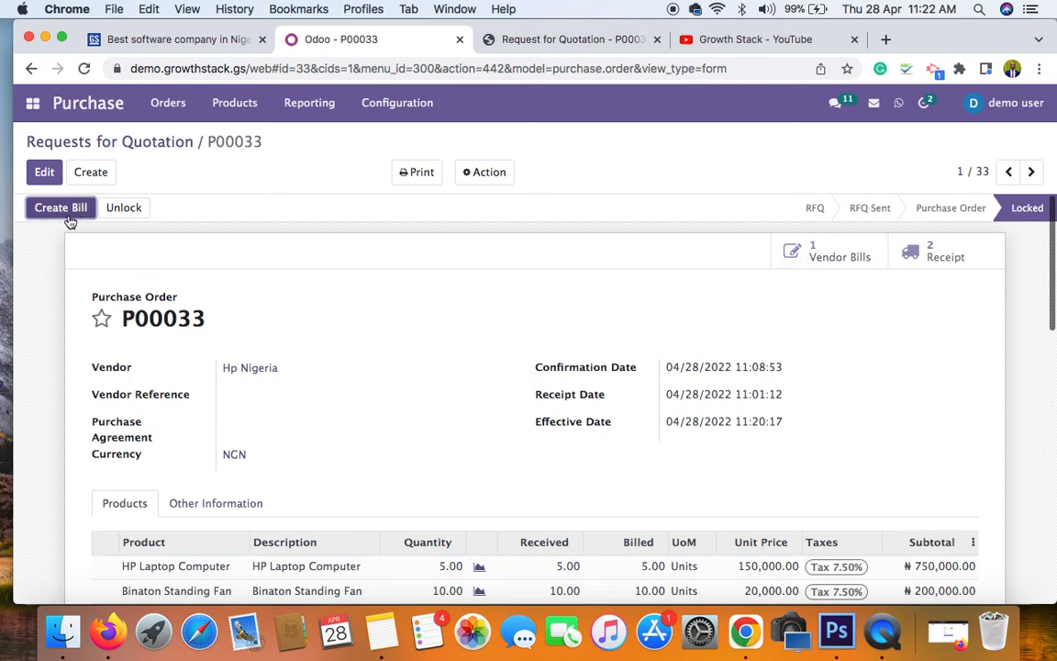
Open the Hp Nigeria order's vendor bill and register a manual GTBank payment of ₦321,250.00 for the outstanding balance
left_click(832, 258)
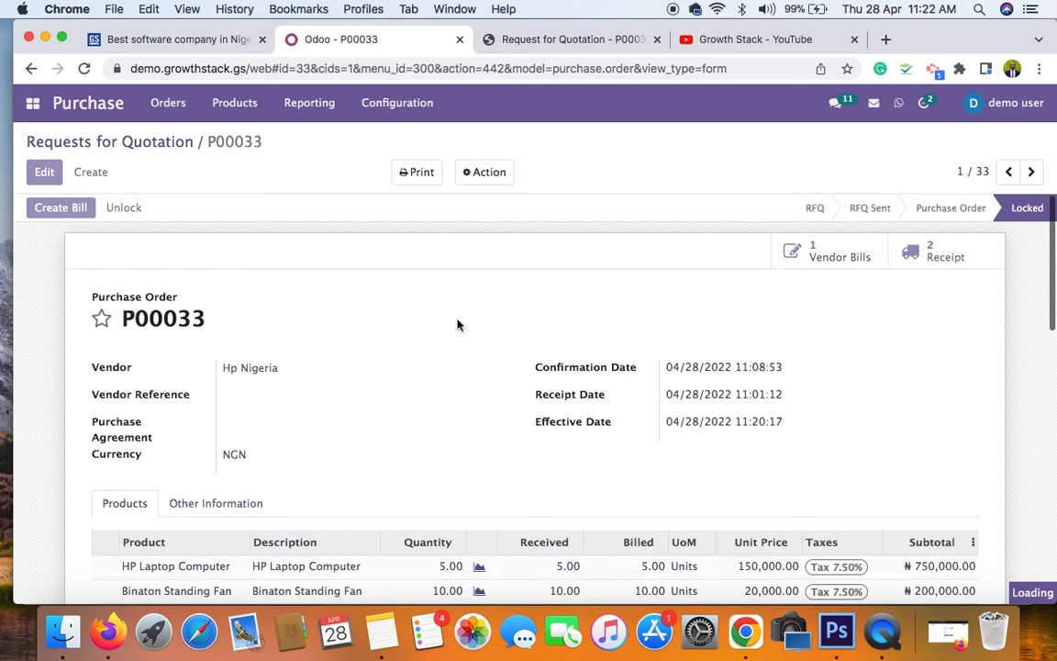
scroll(458, 325, "down", 5)
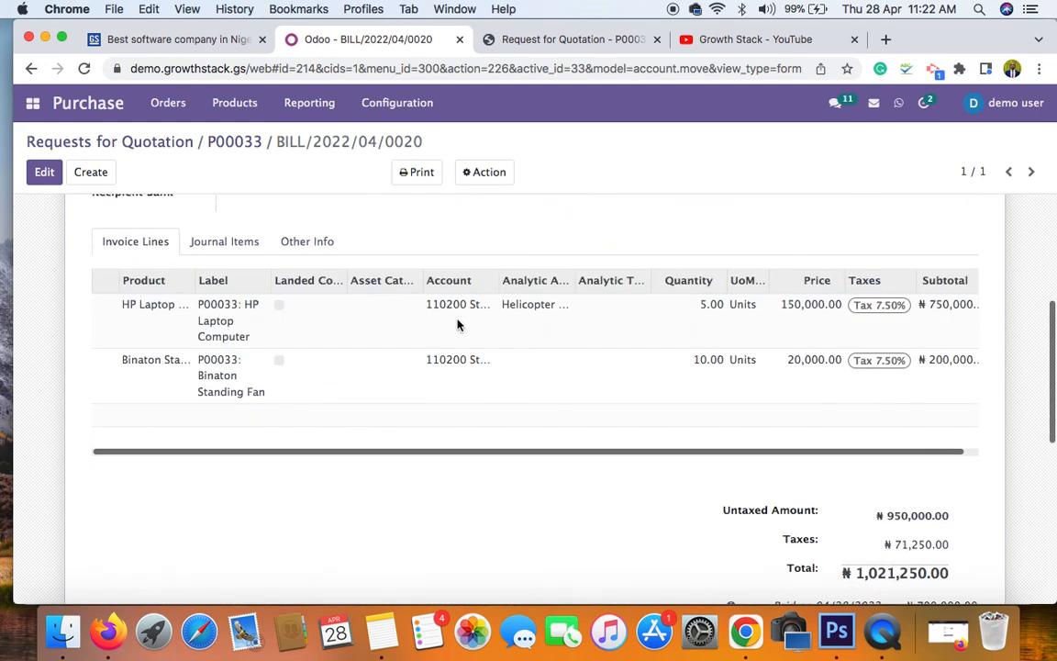
scroll(642, 389, "up", 5)
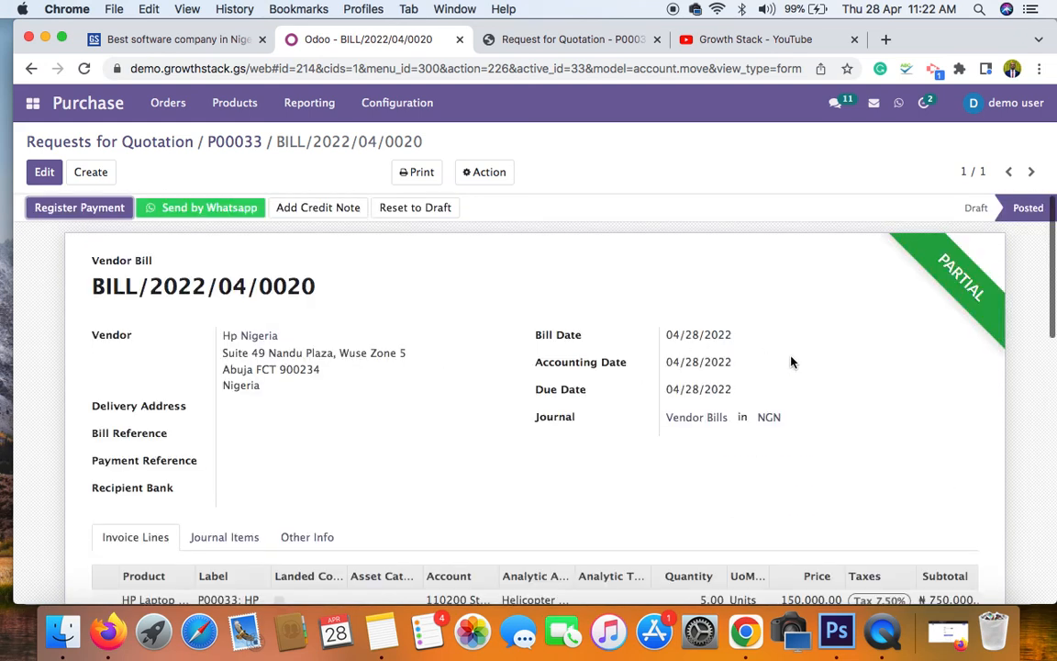
scroll(792, 362, "down", 10)
scroll(791, 361, "up", 4)
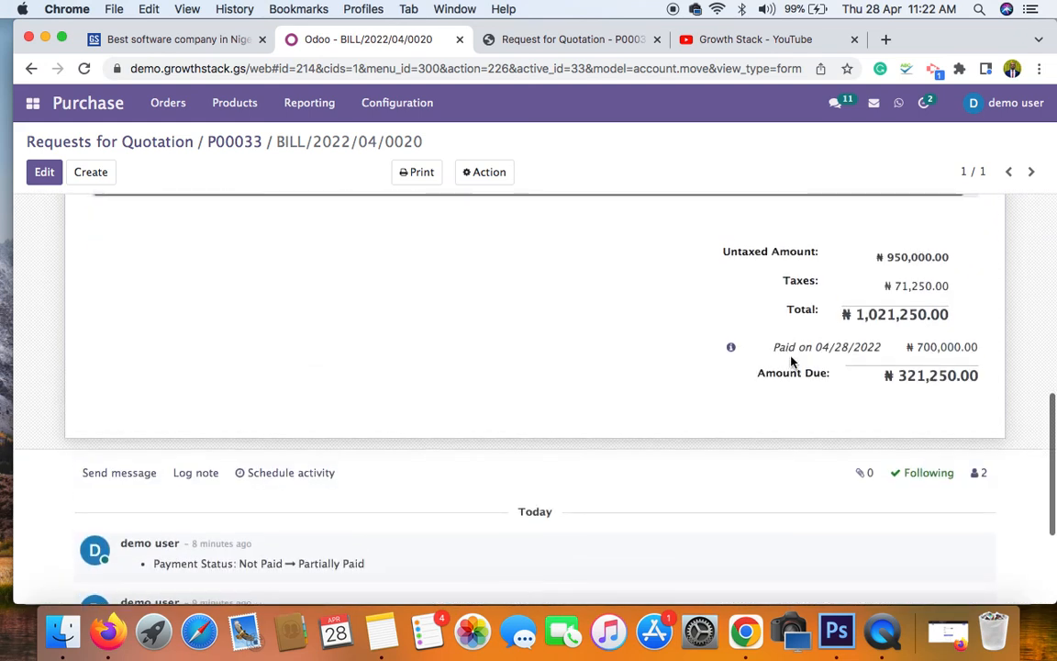
scroll(791, 362, "up", 5)
left_click(81, 208)
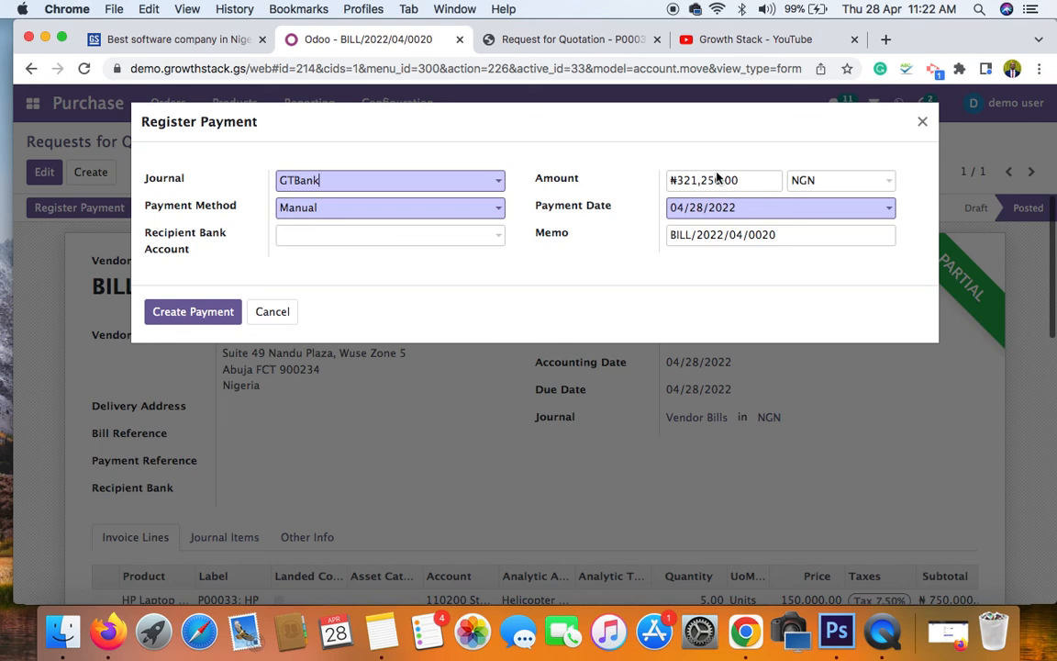
left_click(190, 319)
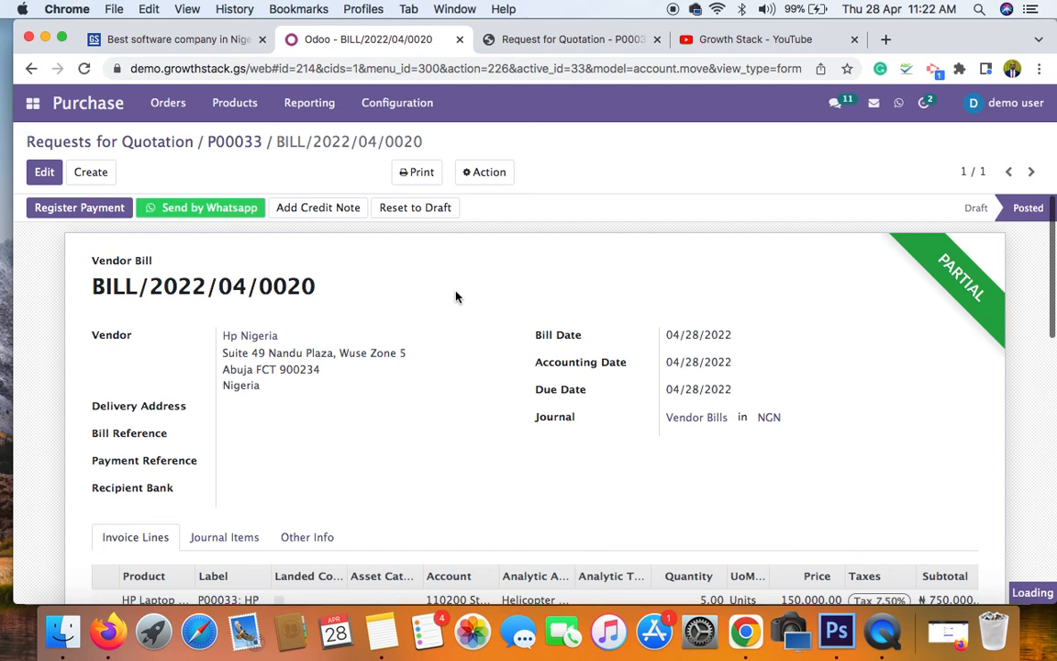
Reopen the Hp Nigeria purchase order and review its total and the received and billed quantities of each product line
left_click(88, 109)
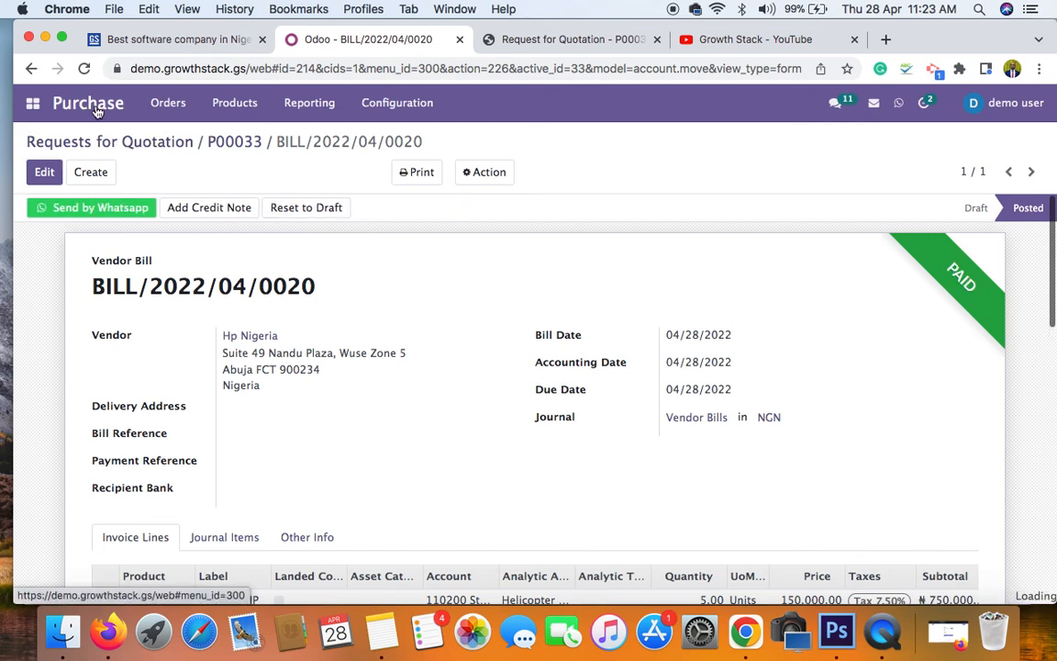
left_click(193, 325)
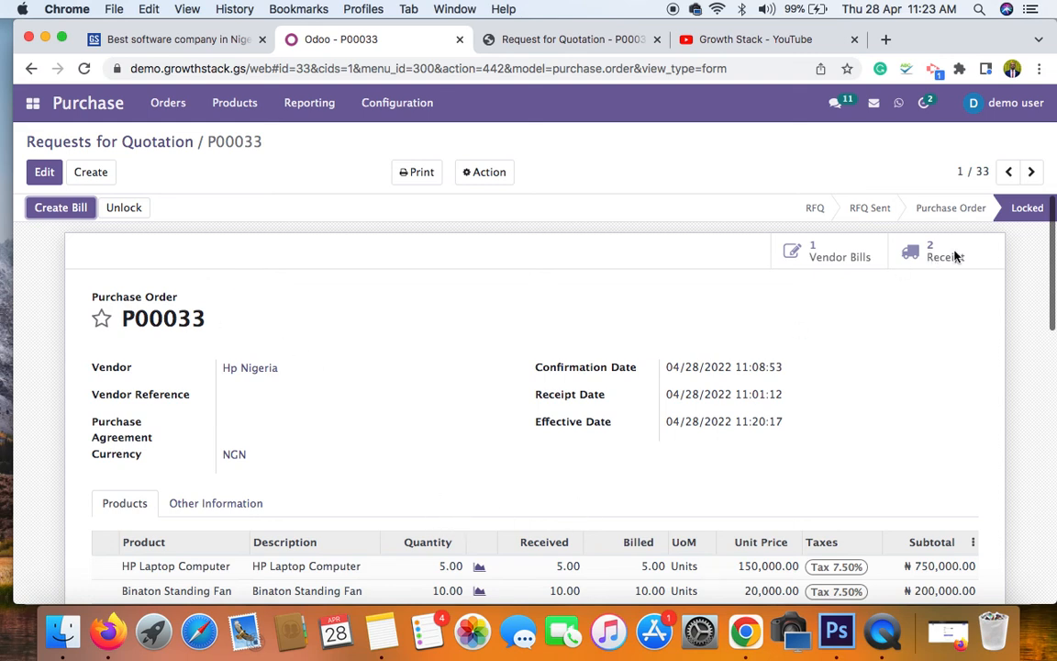
scroll(961, 294, "down", 10)
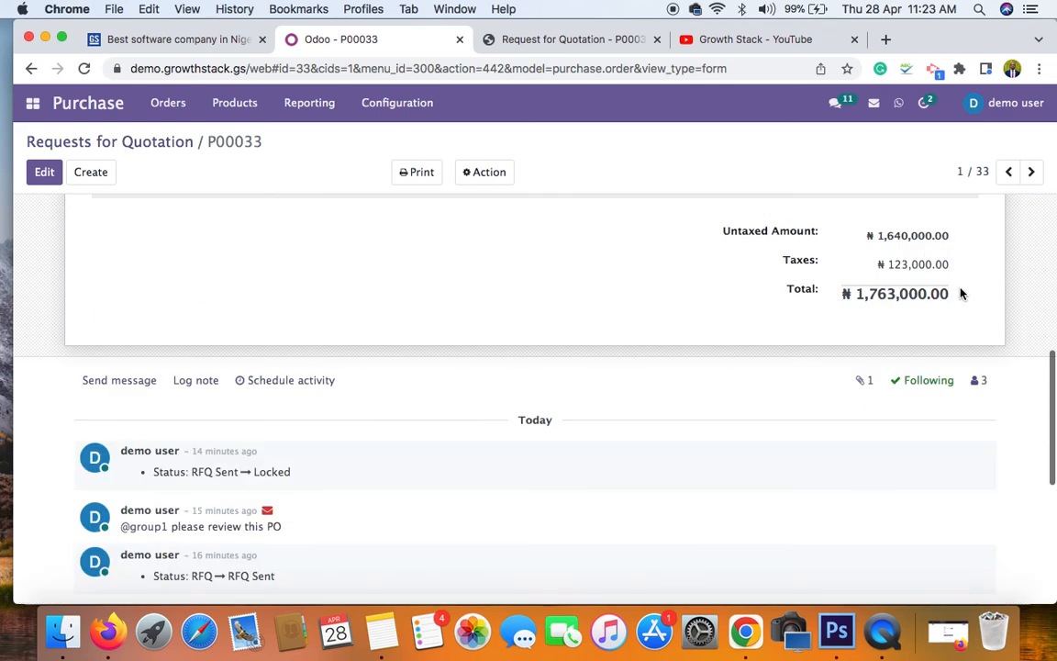
scroll(961, 293, "up", 10)
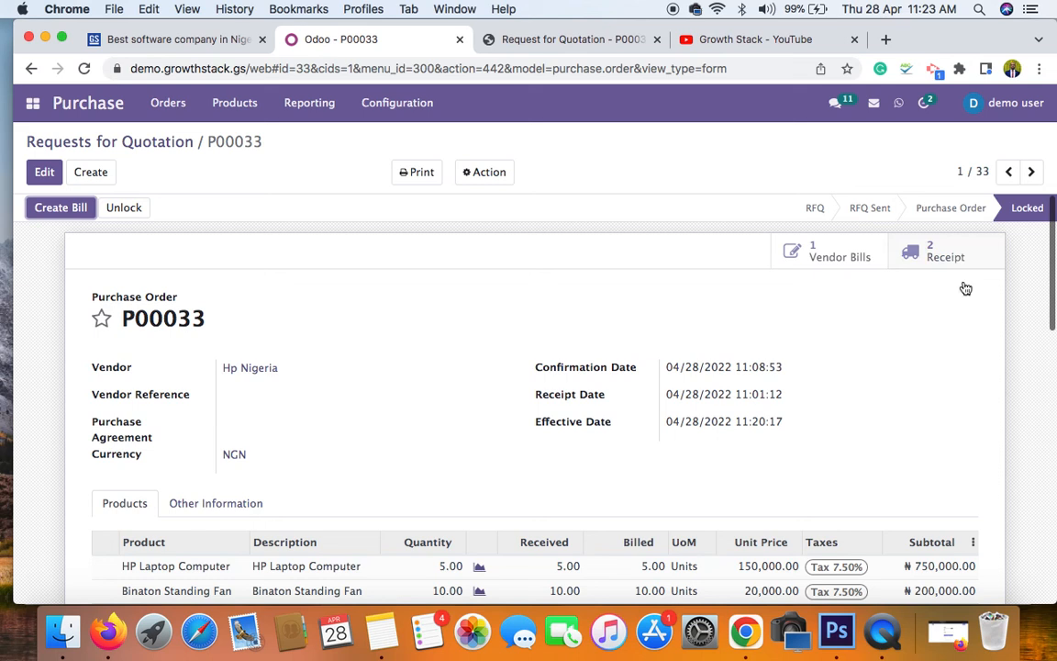
scroll(937, 349, "down", 1)
scroll(936, 356, "down", 3)
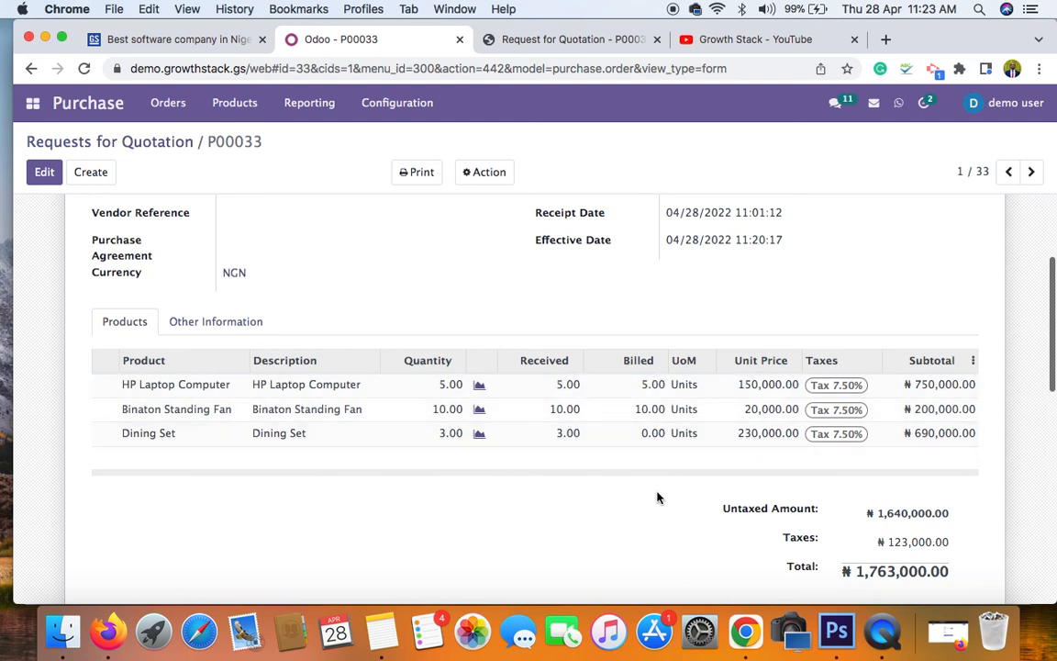
scroll(665, 426, "up", 3)
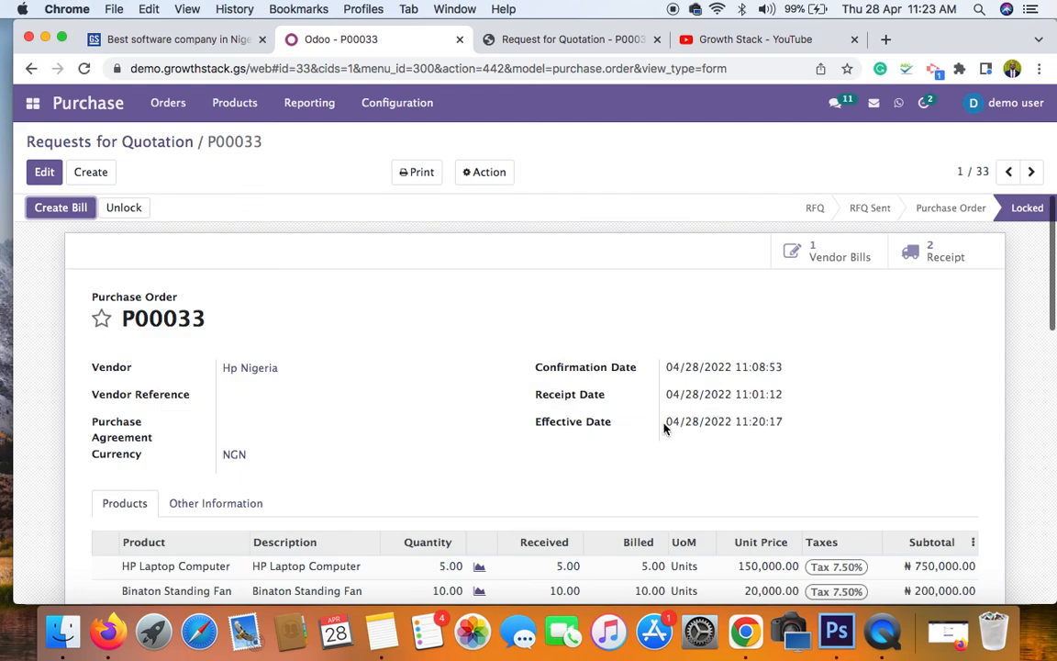
Check the billing status and delivery location in the Hp Nigeria order's other information, and return to the requests for quotation list
left_click(257, 504)
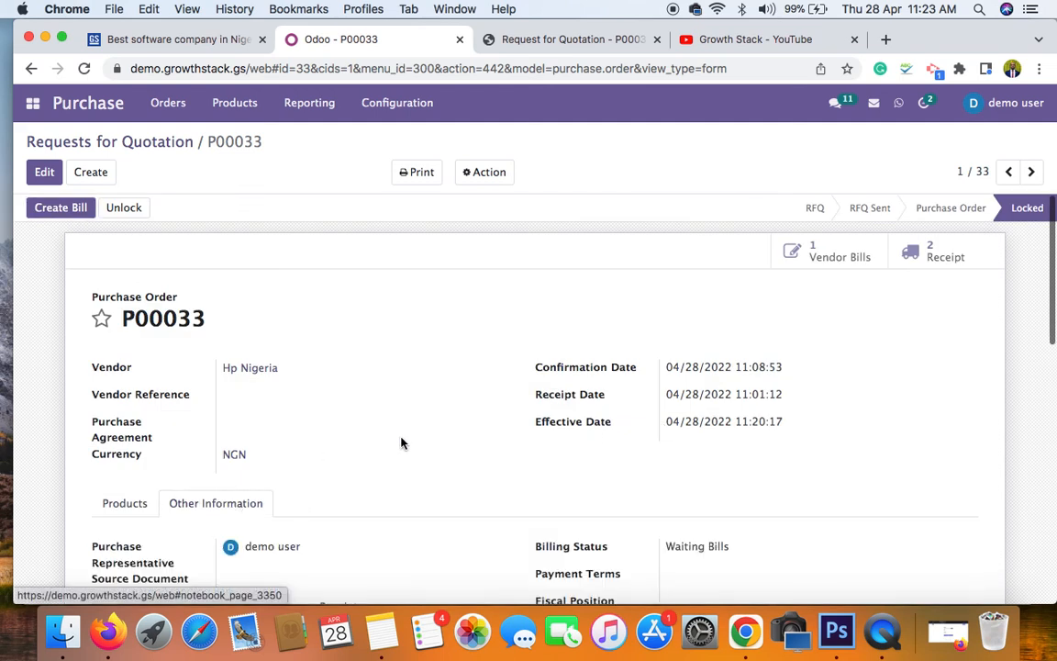
scroll(401, 442, "down", 5)
scroll(401, 443, "down", 1)
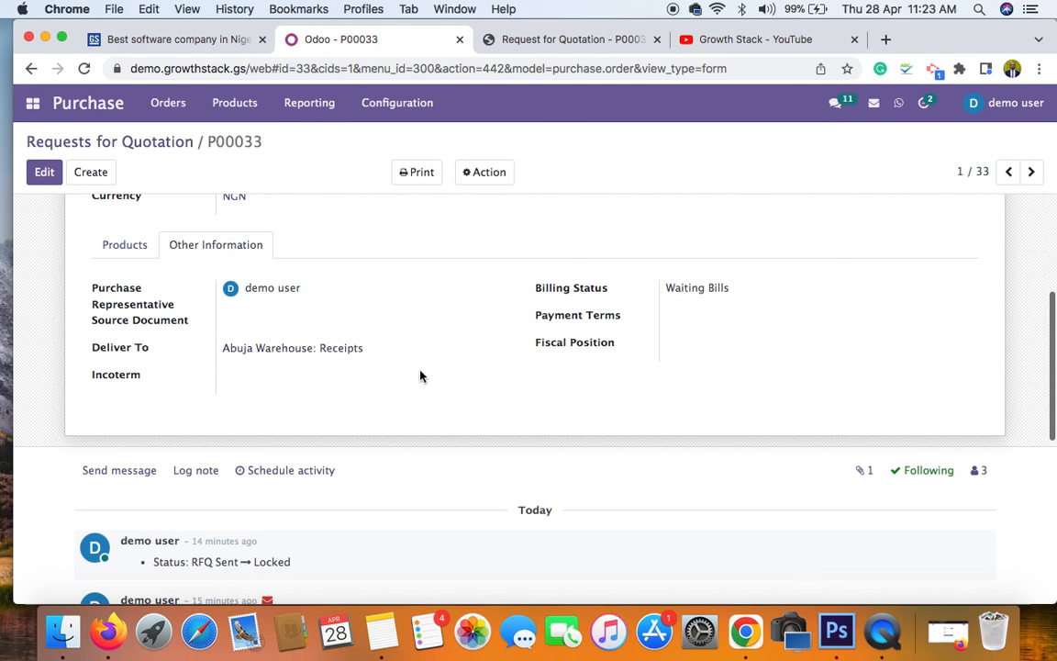
scroll(421, 373, "up", 6)
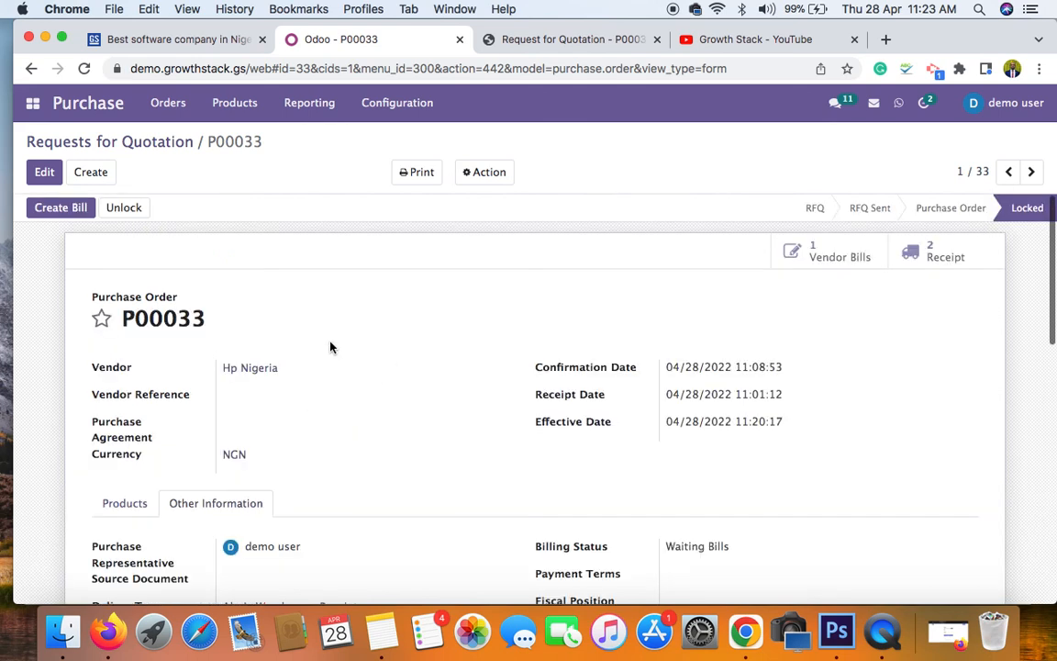
left_click(103, 145)
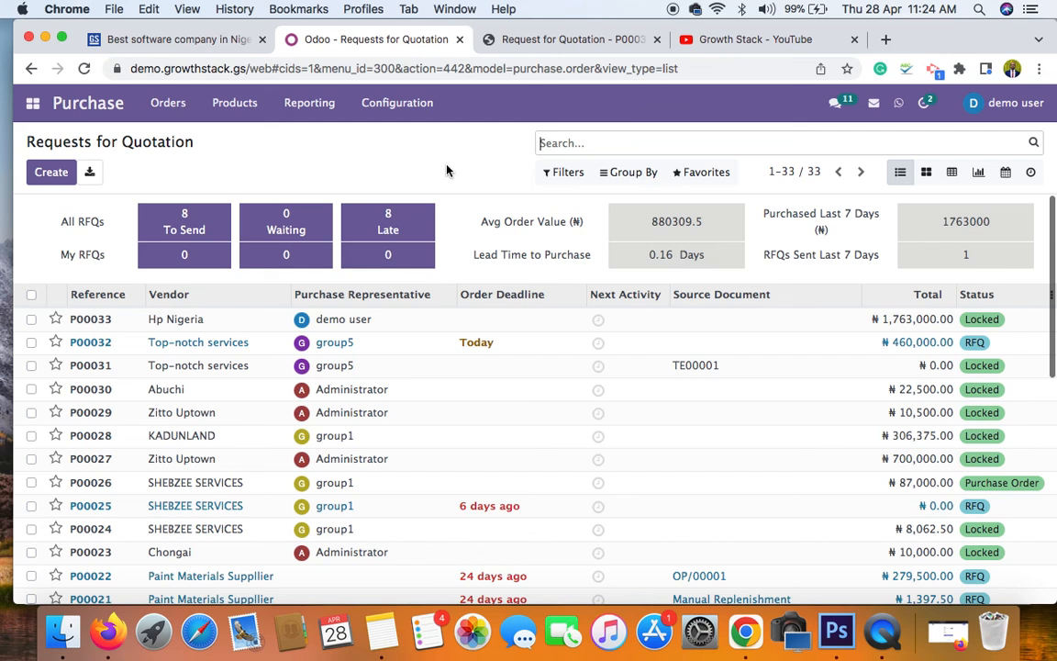
Switch to the Growth Stack website and look over its inquiry form and contact information
left_click(207, 41)
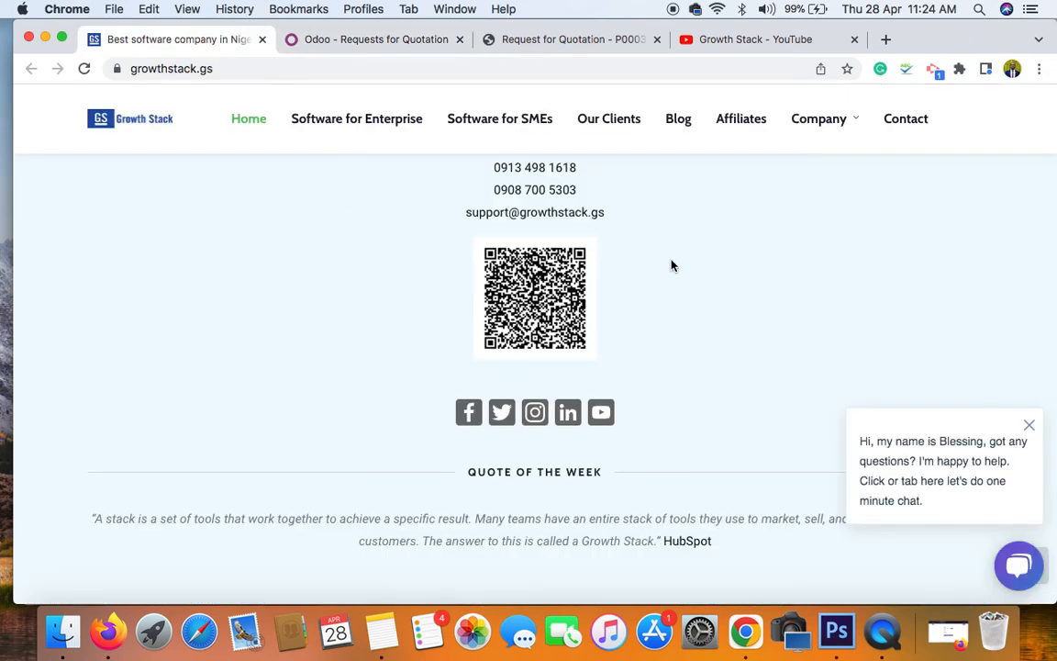
scroll(668, 358, "up", 4)
scroll(704, 338, "up", 10)
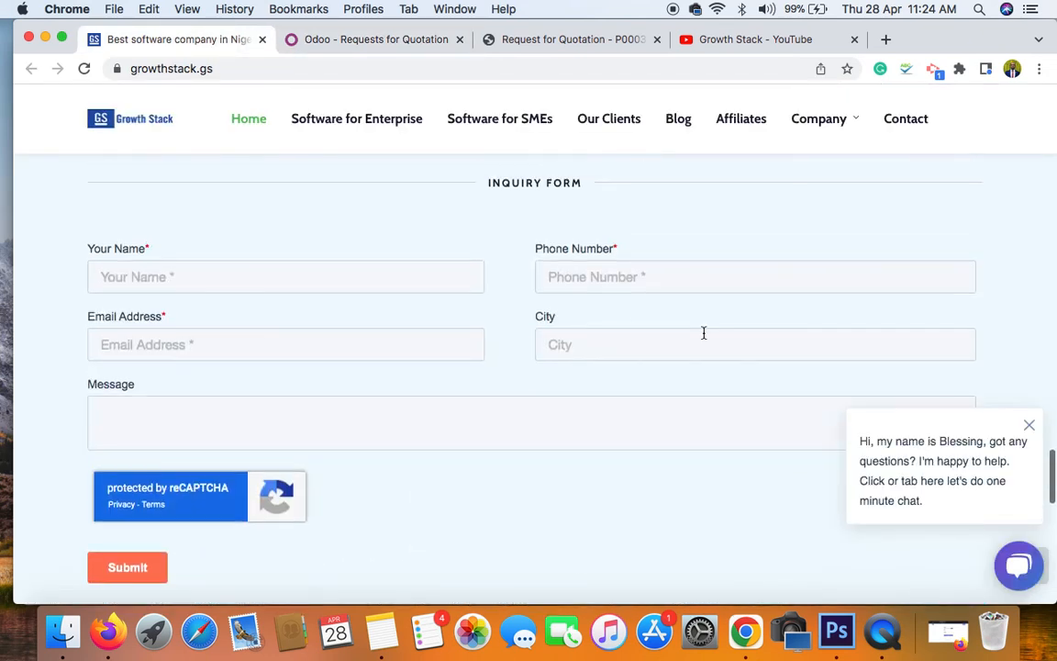
scroll(621, 337, "down", 12)
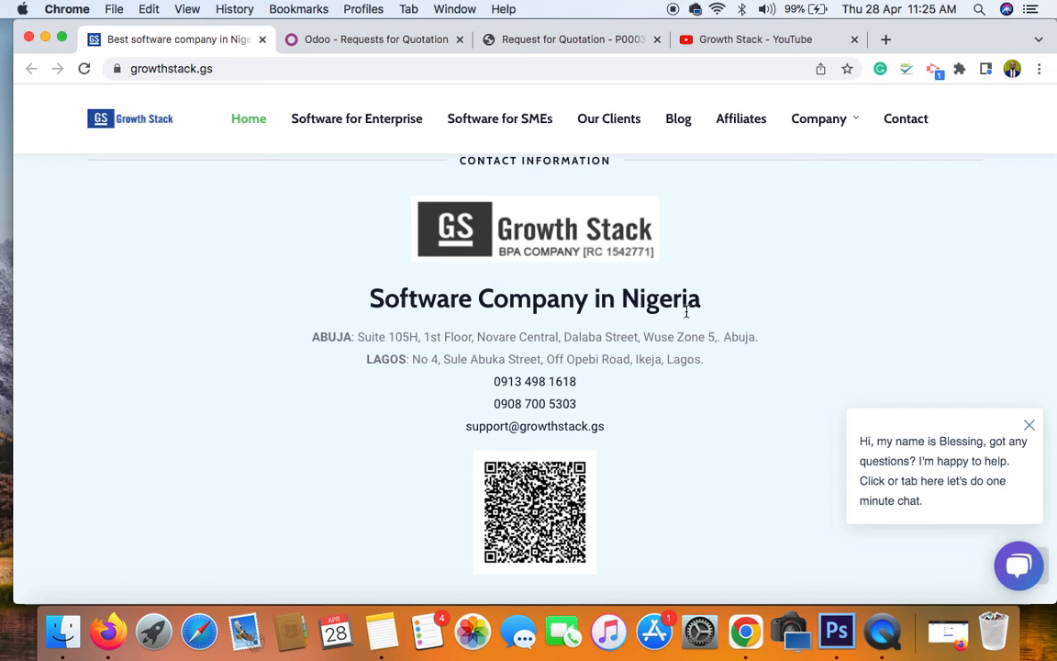
Switch to the Growth Stack YouTube channel, look through its uploaded videos, and return to the Odoo requests for quotation list
left_click(715, 48)
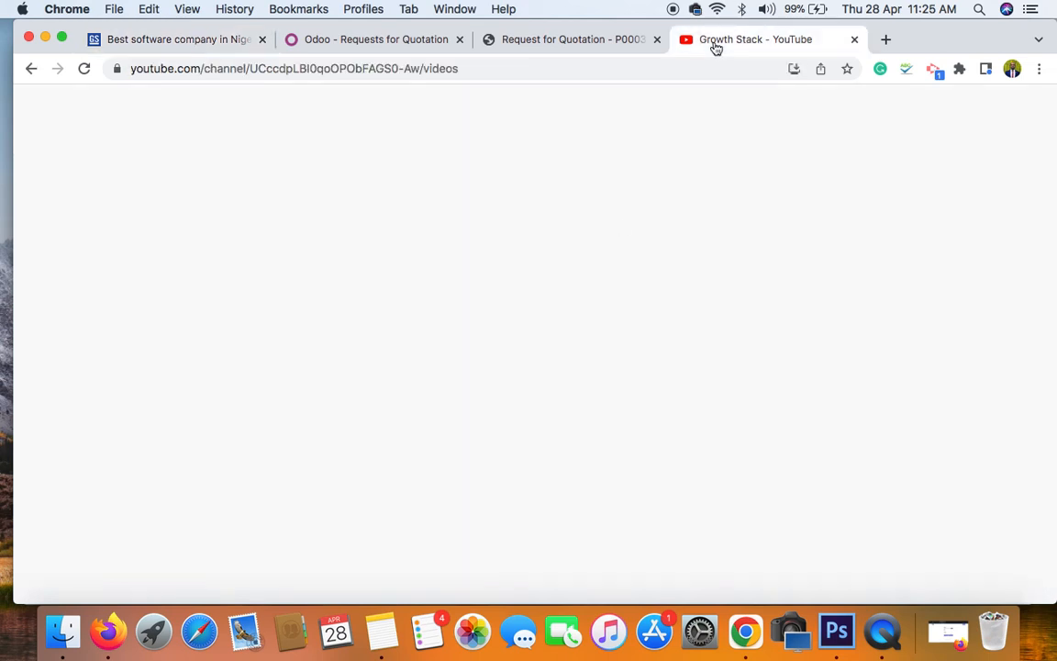
scroll(581, 389, "down", 3)
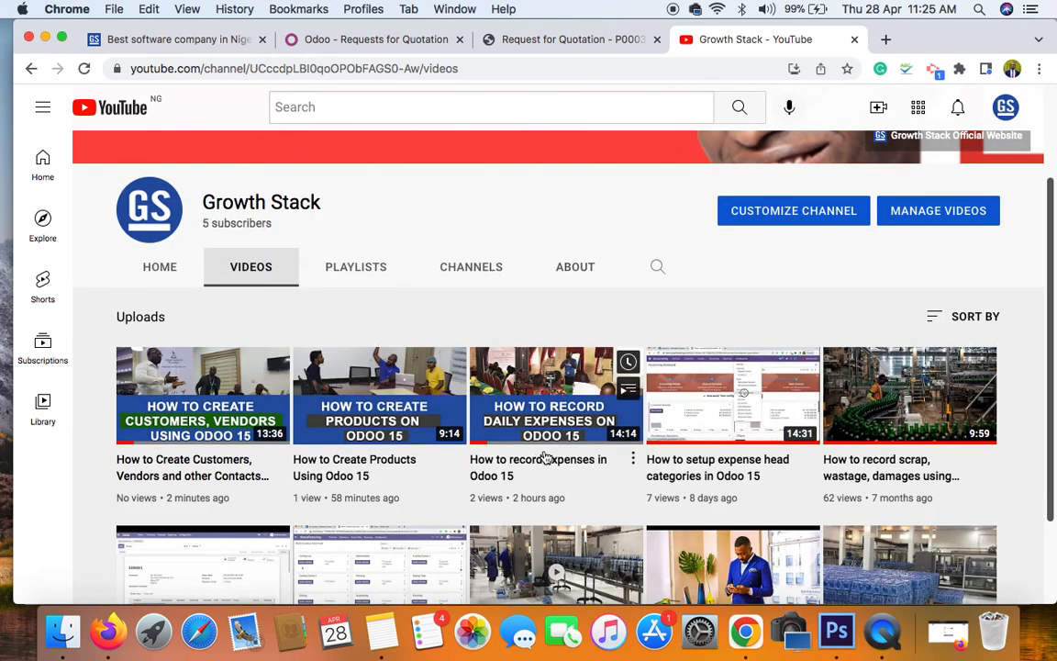
scroll(547, 455, "up", 3)
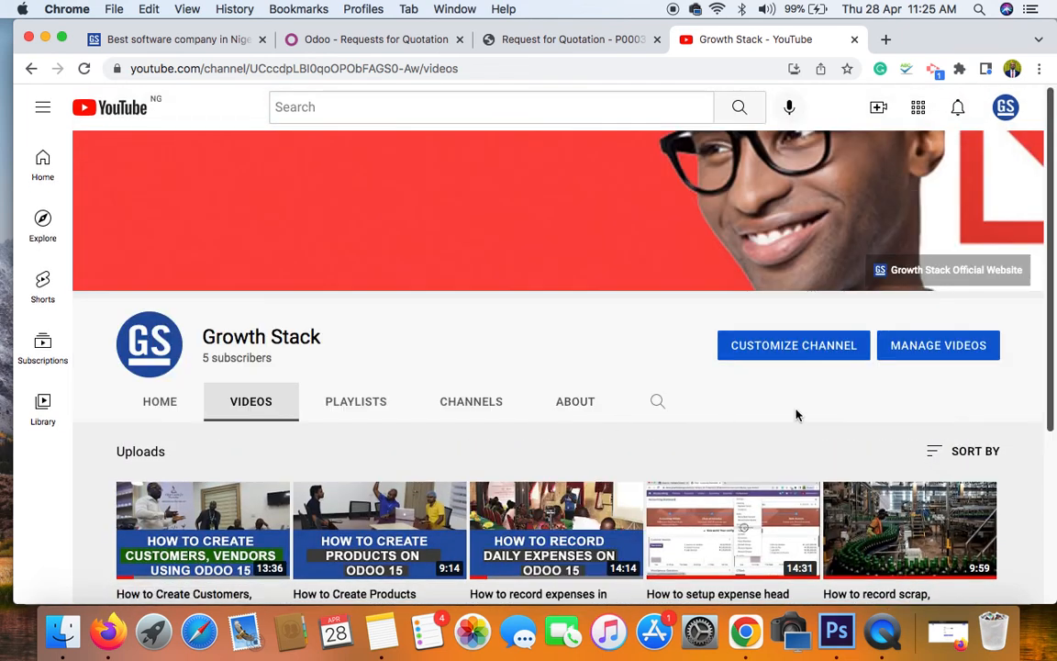
scroll(761, 440, "down", 4)
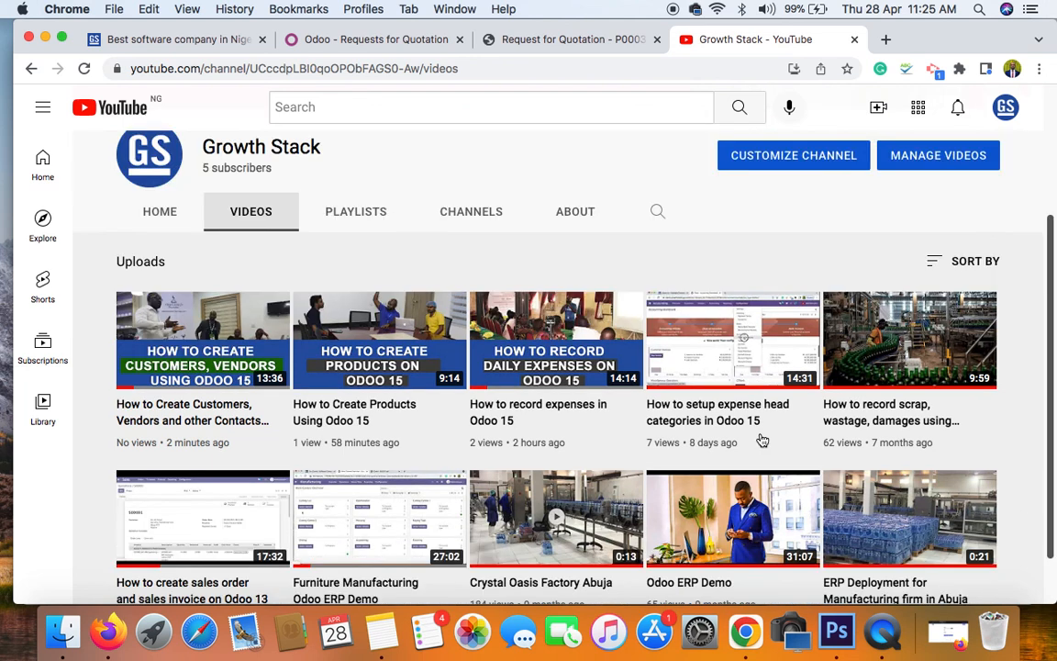
scroll(760, 439, "up", 4)
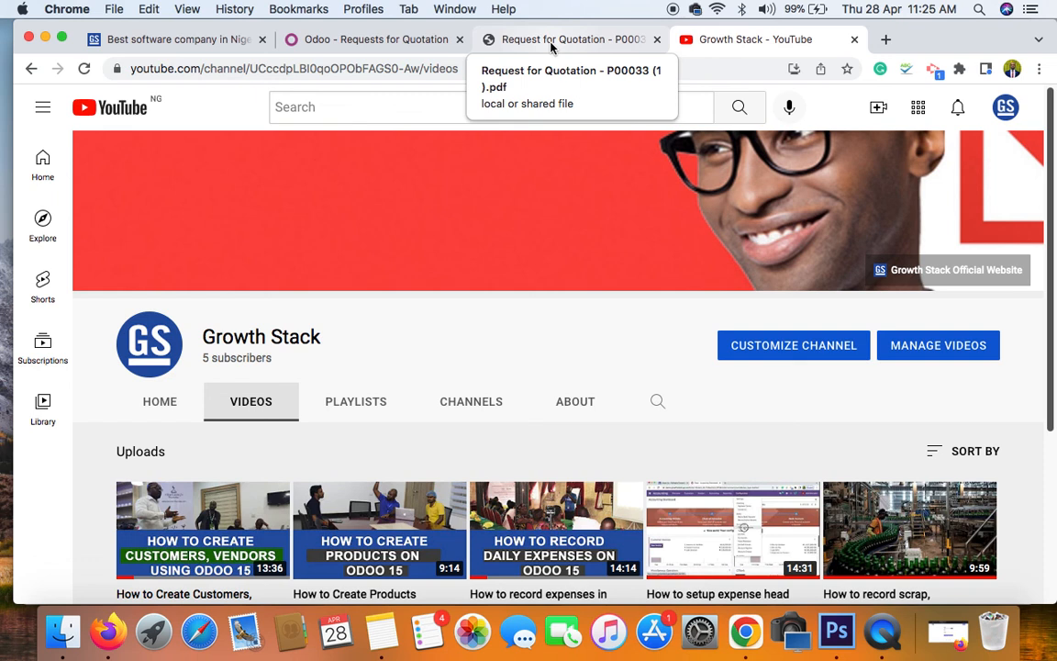
left_click(335, 40)
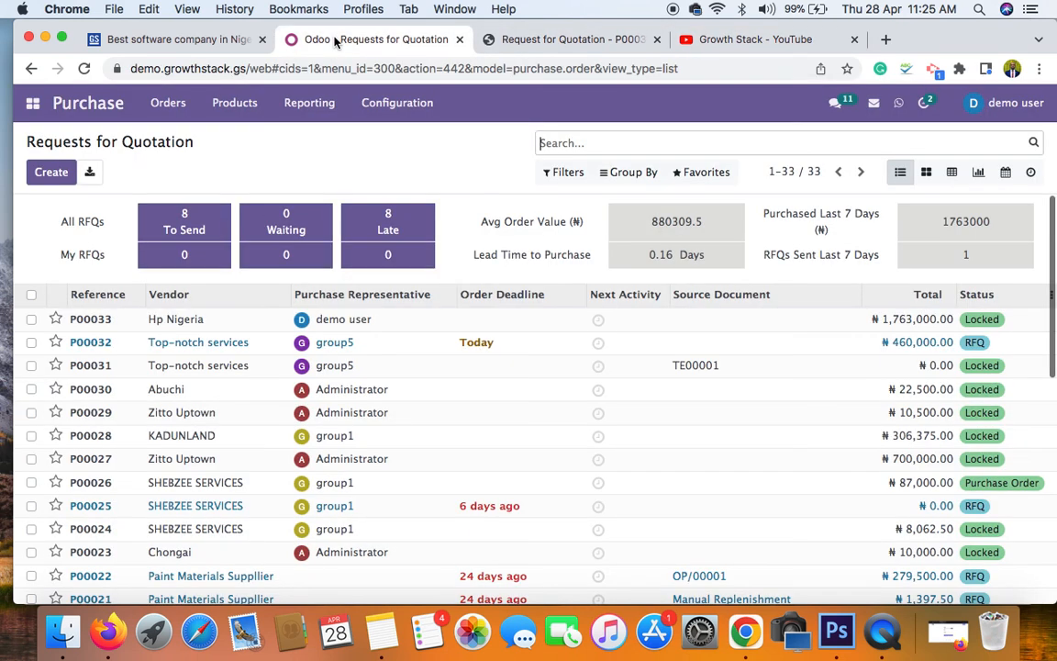